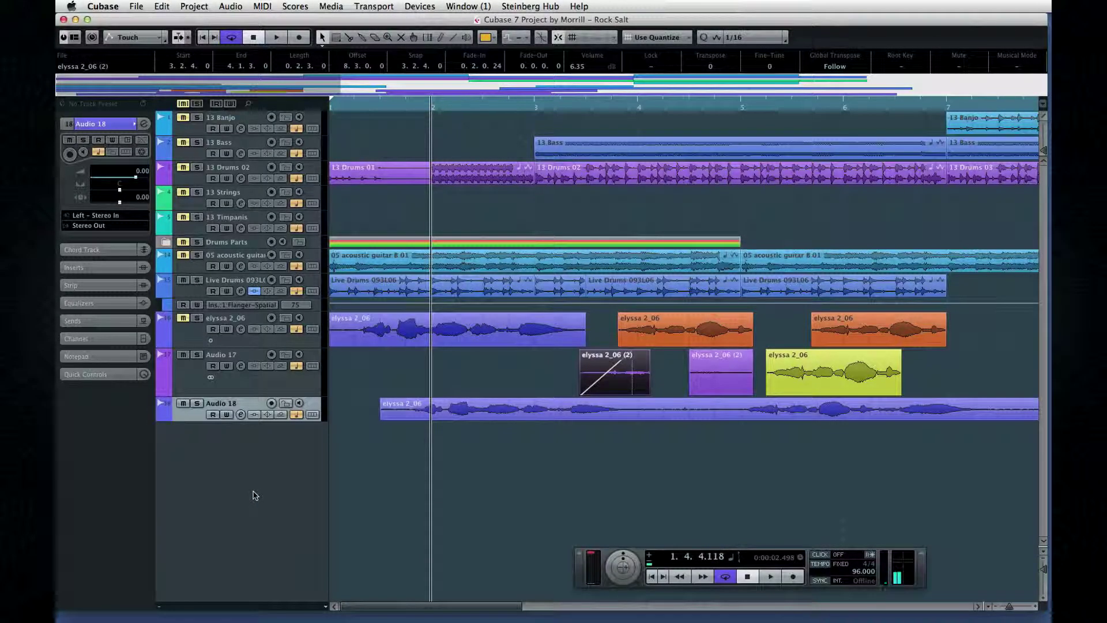
Return to the project start, then move the Audio 17 (2) clip to 2.2.3.0 and the orange clip to 4.1.4.0.
key("Home")
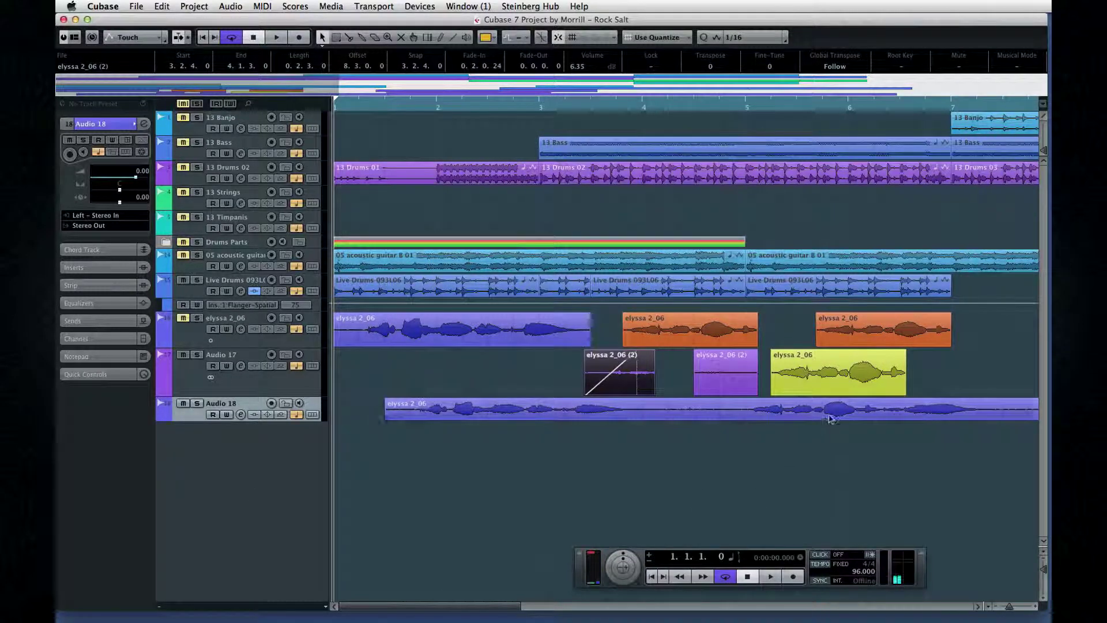
left_click(533, 329)
left_click(689, 332)
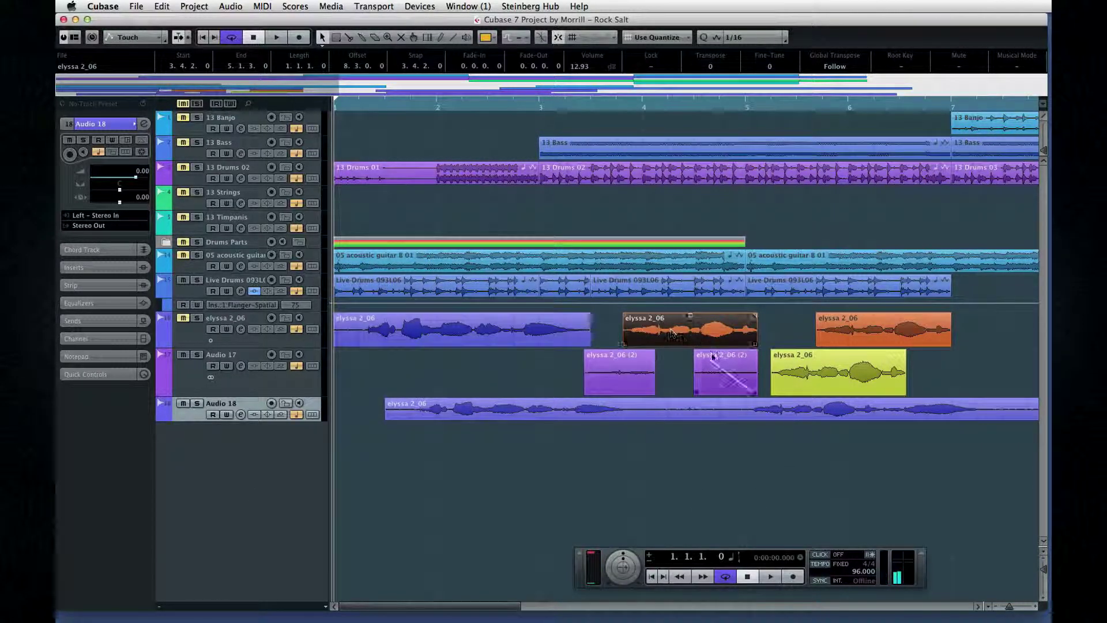
left_click(720, 370)
left_click_drag(646, 372, 537, 372)
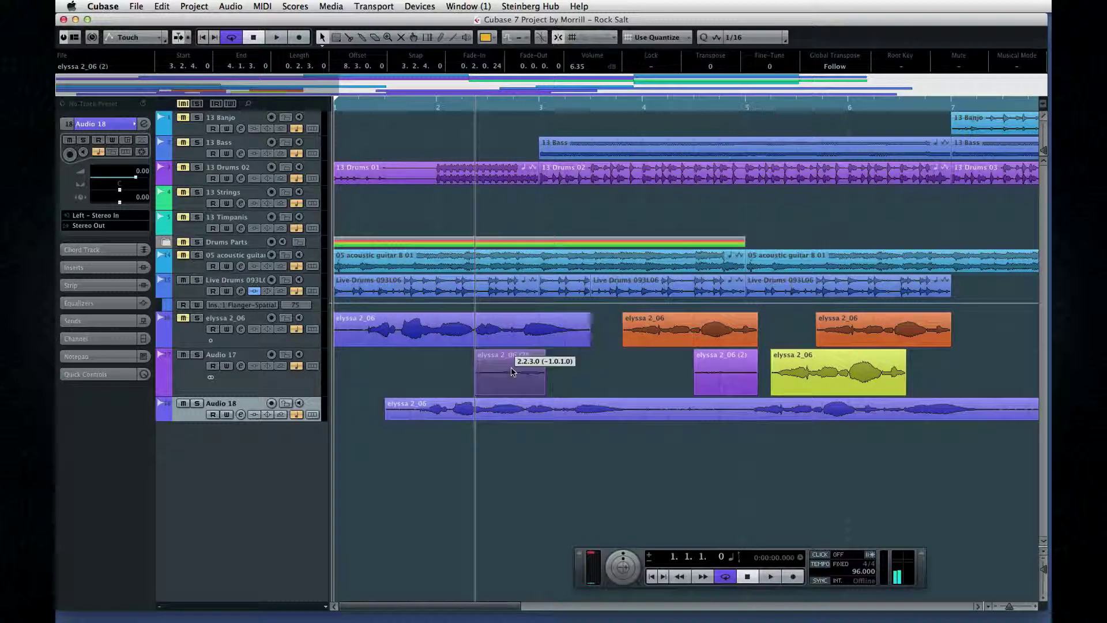
left_click_drag(634, 330, 673, 330)
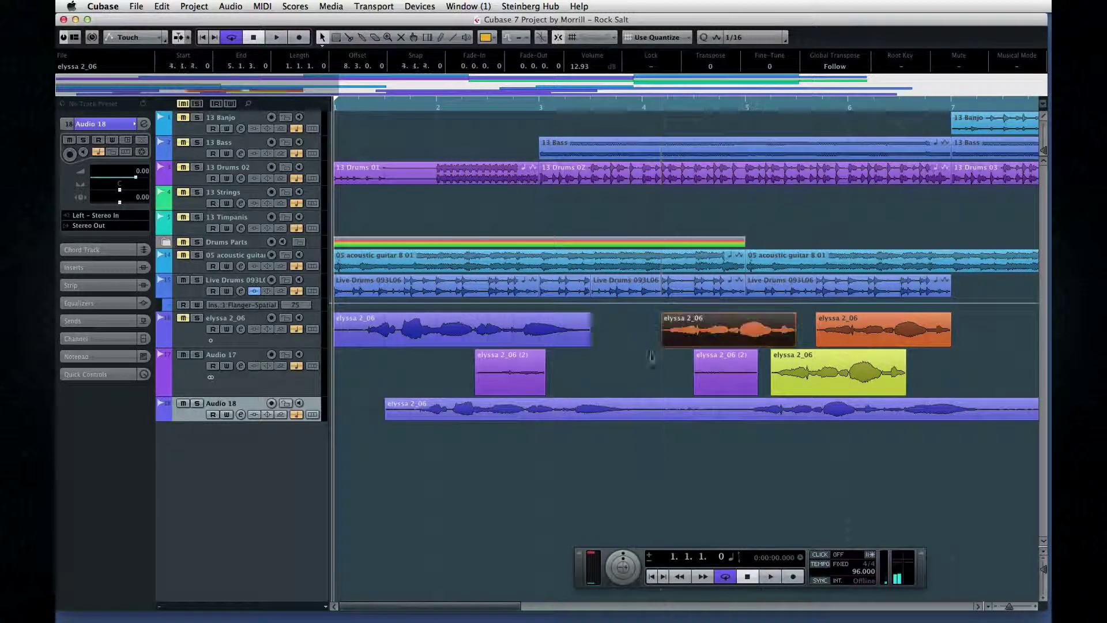
left_click(634, 374)
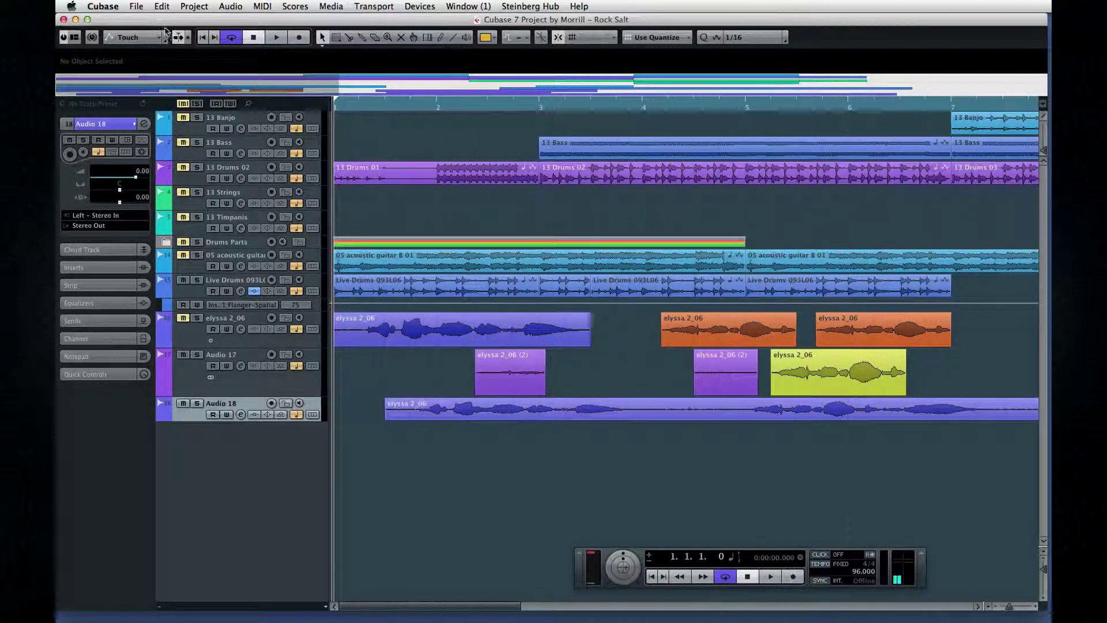
left_click(162, 7)
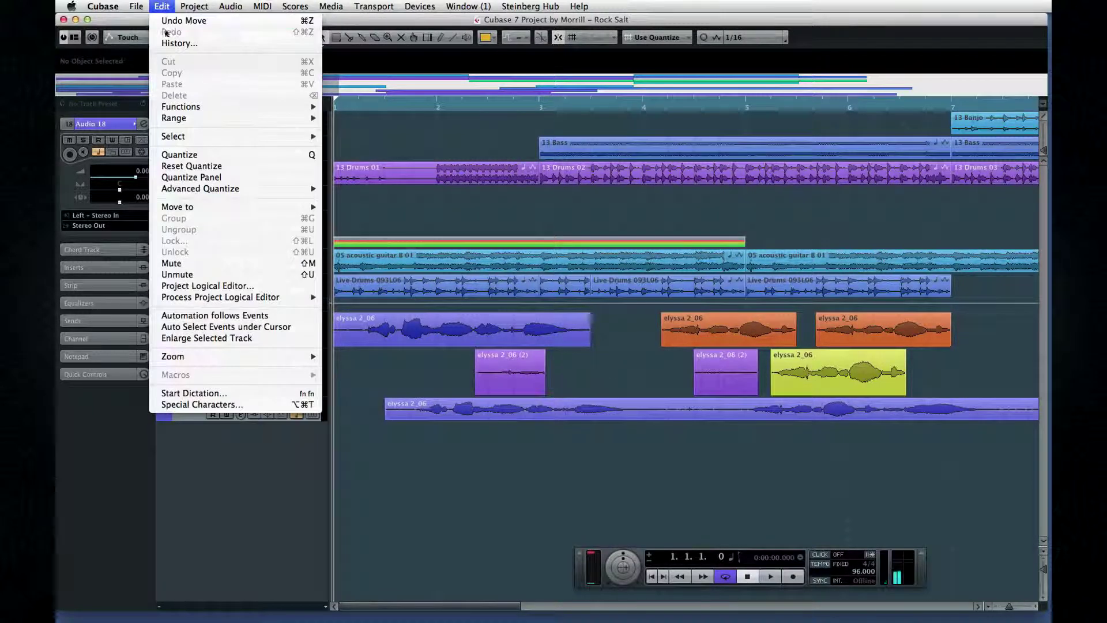
left_click(201, 44)
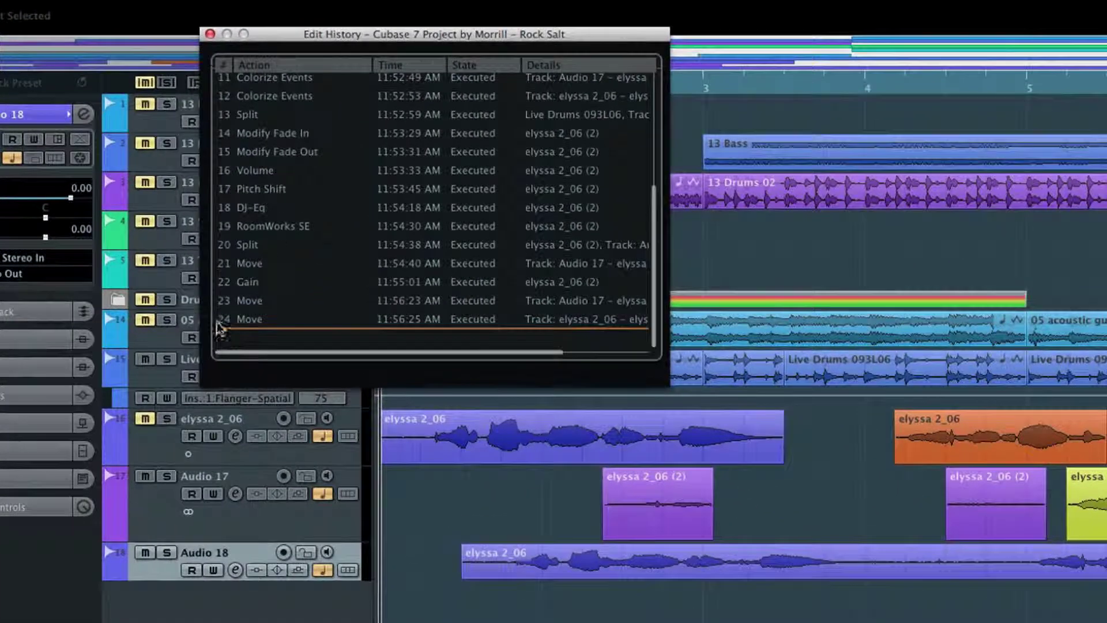
left_click_drag(221, 327, 240, 364)
left_click(210, 34)
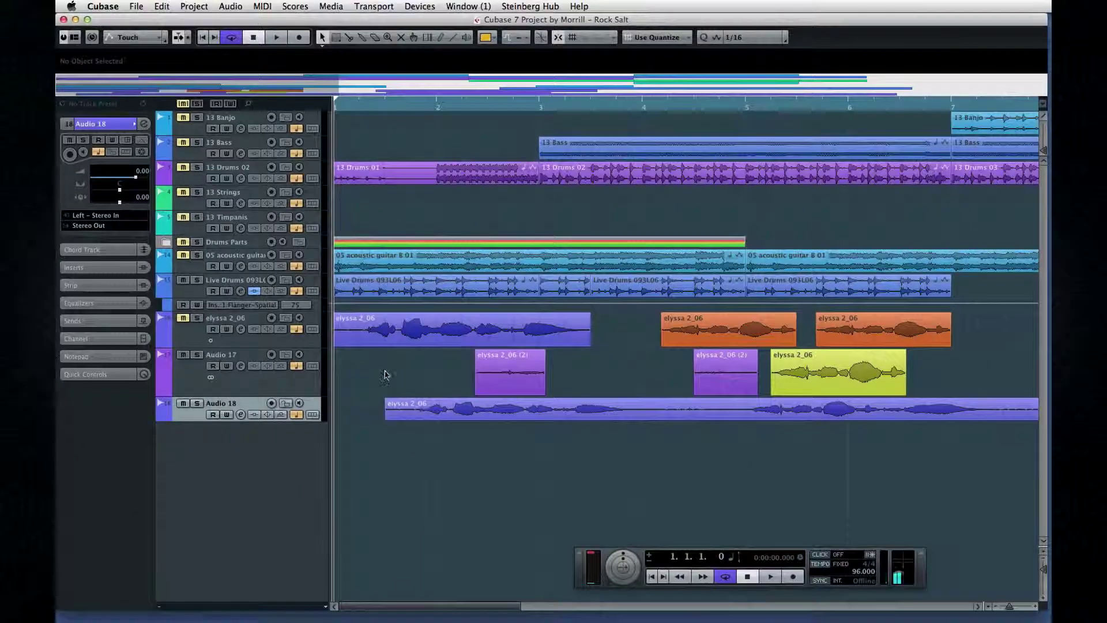
Open the elyssa 2_06 (2) clip's Offline Process History and remove RoomWorks SE.
left_click_drag(558, 427, 601, 463)
left_click(506, 376)
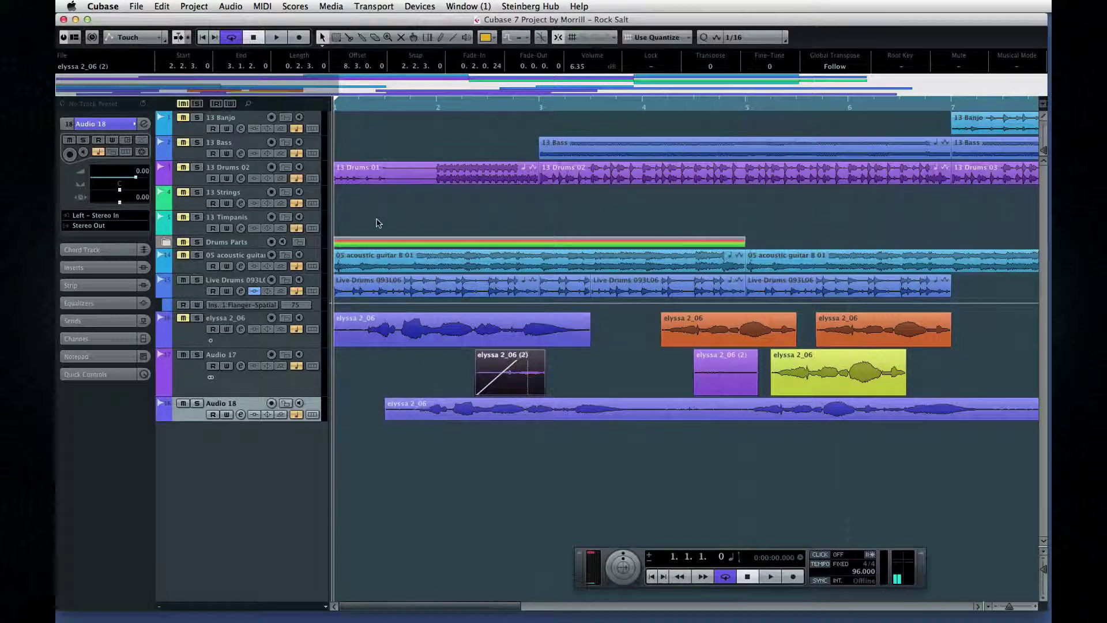
left_click(225, 6)
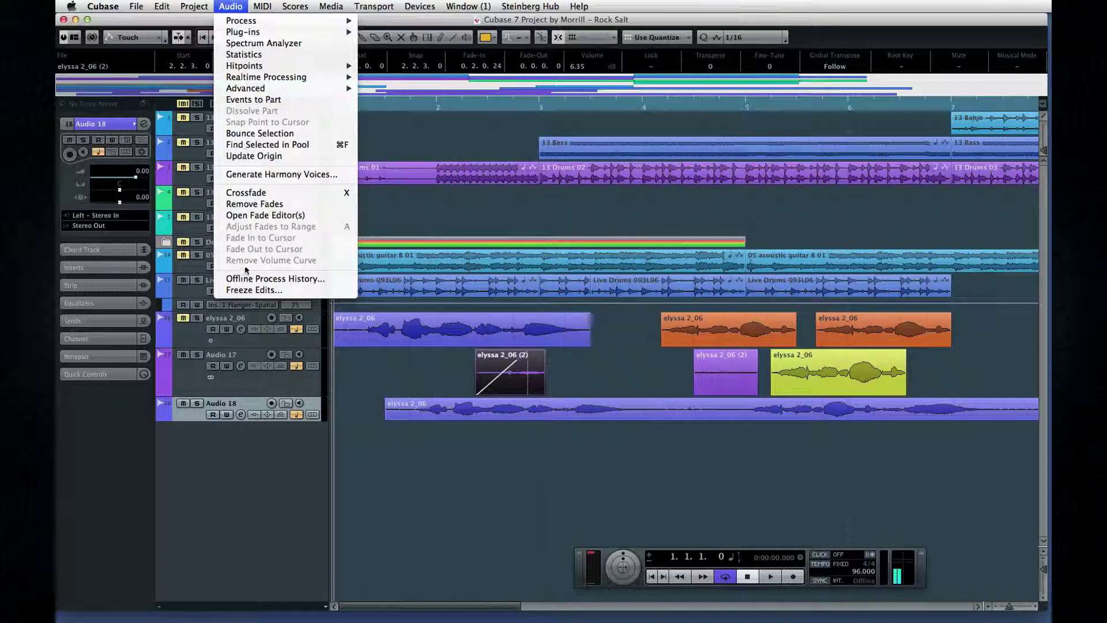
left_click(328, 285)
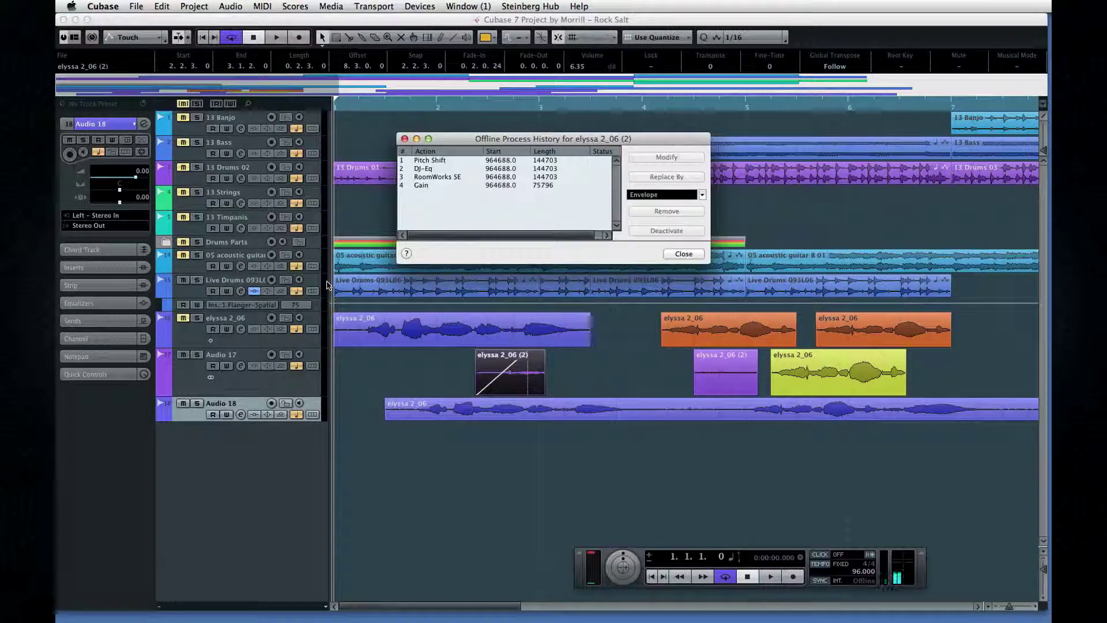
left_click(439, 161)
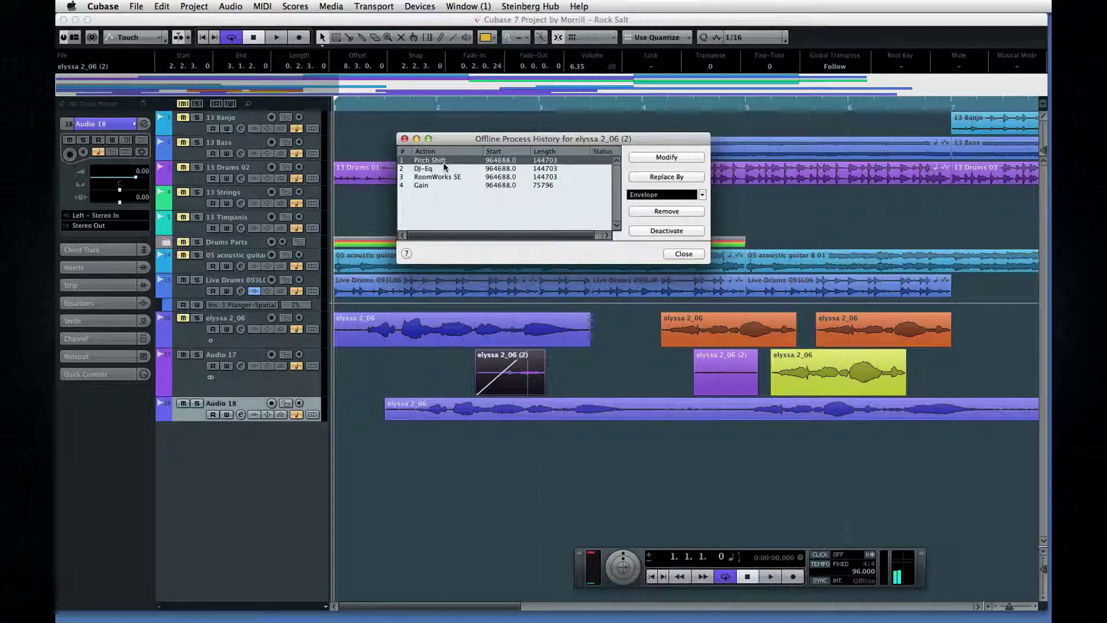
left_click(440, 169)
left_click(452, 177)
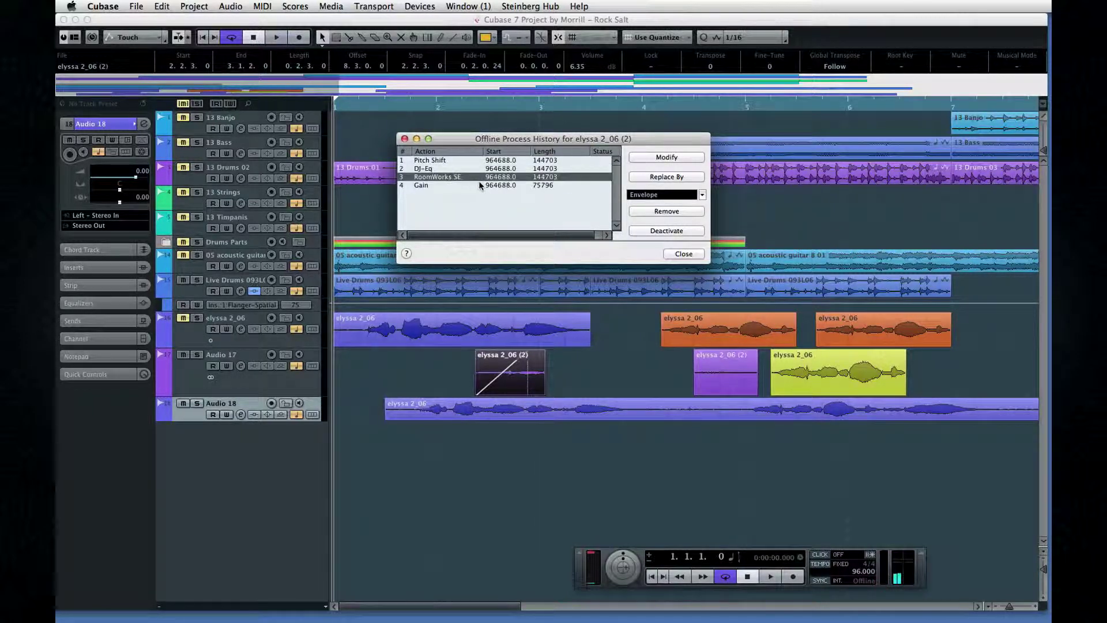
left_click(471, 186)
left_click(464, 177)
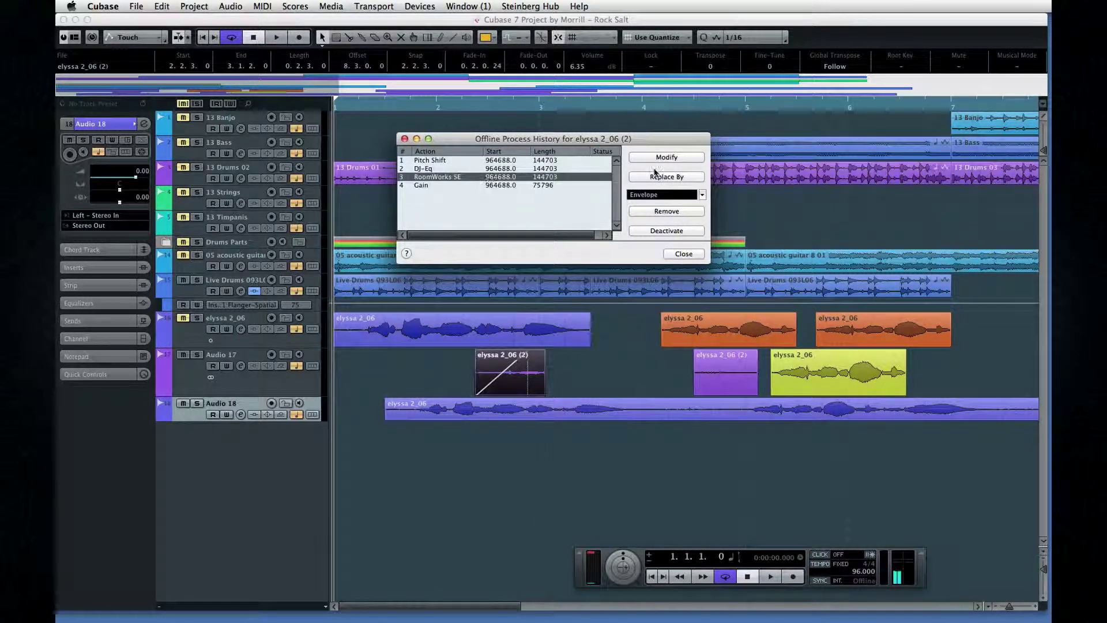
left_click(663, 211)
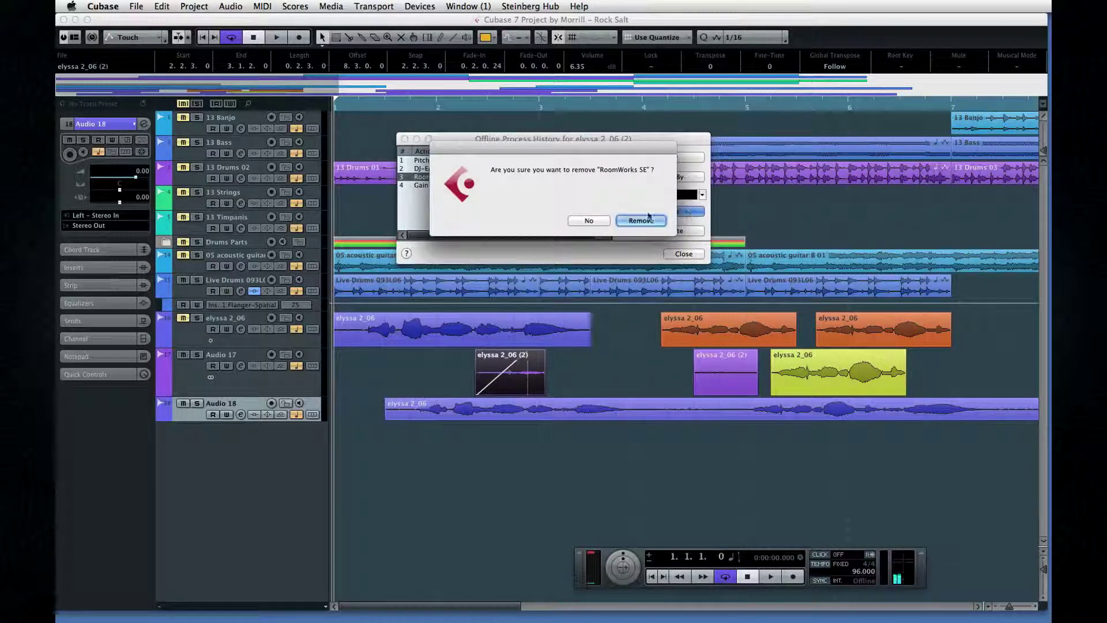
left_click(634, 220)
Pick Gain in DJ-Eq's replacement list and deactivate the Pitch Shift process.
left_click(473, 168)
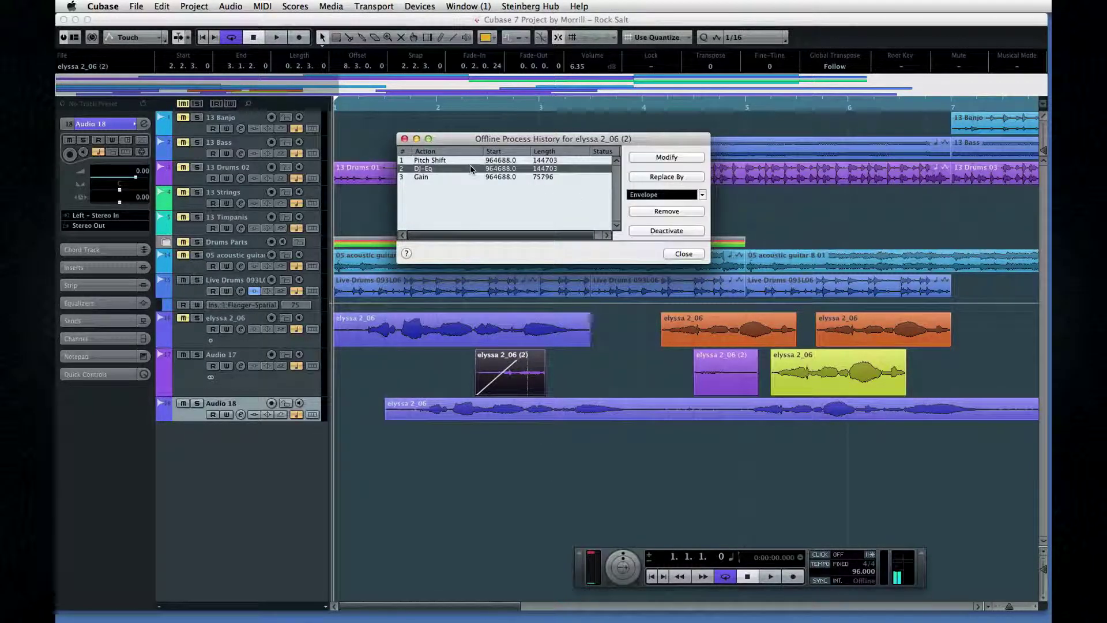
left_click(701, 195)
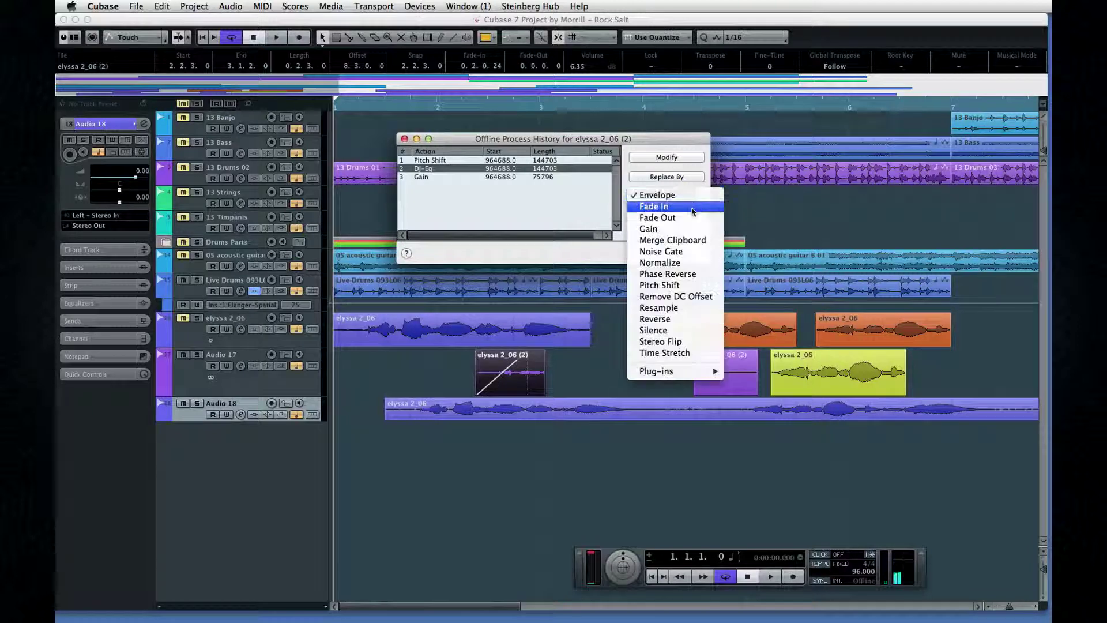
left_click(672, 226)
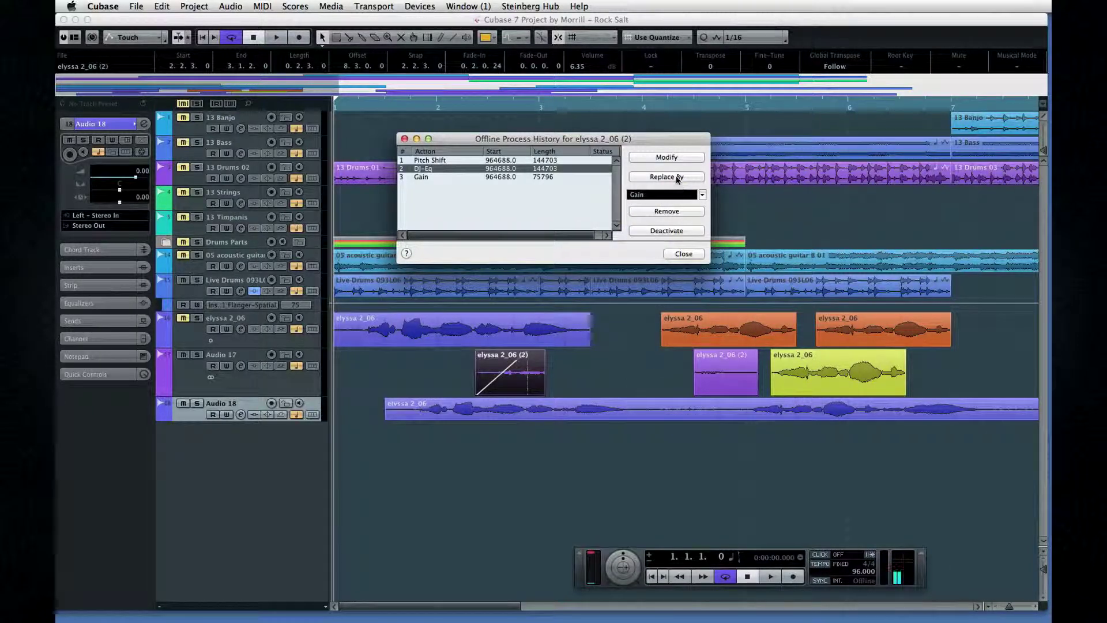
left_click(433, 176)
left_click(439, 160)
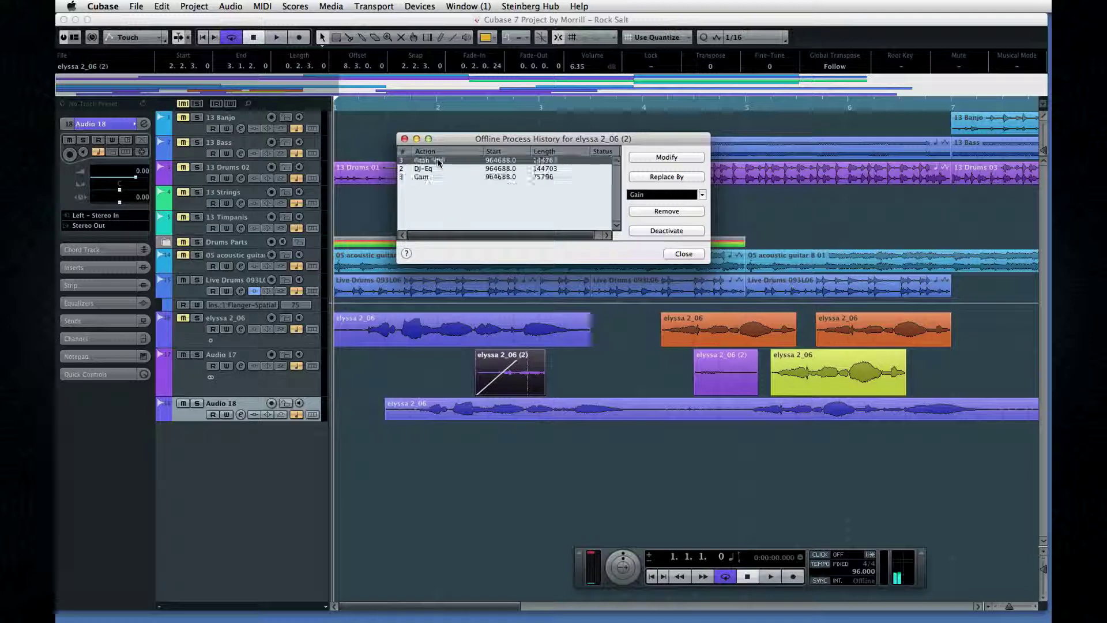
left_click(646, 230)
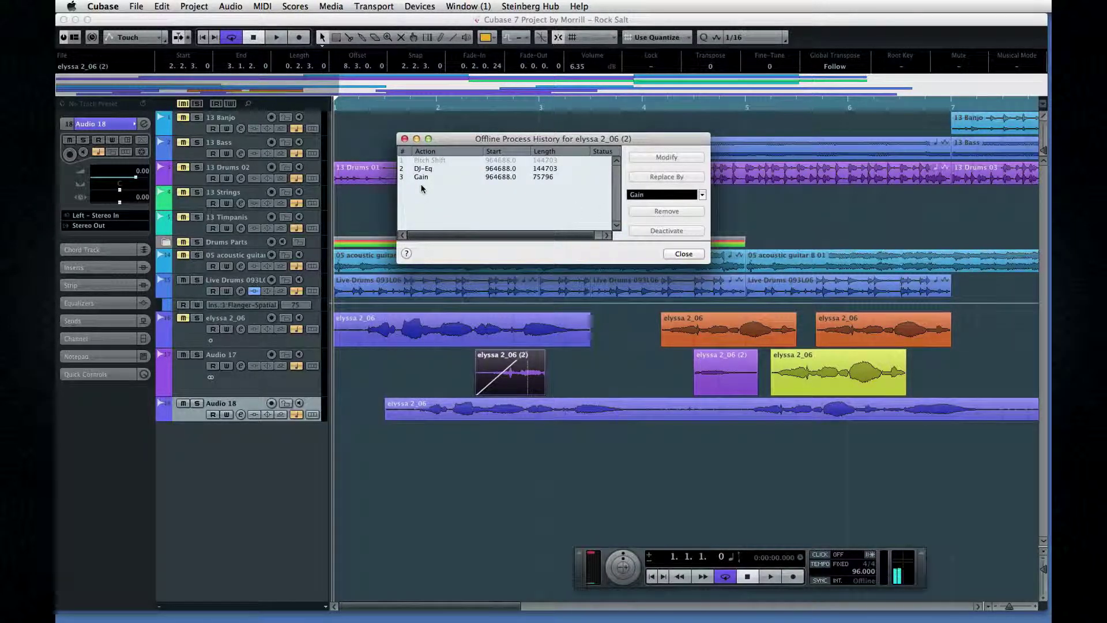
Close the Offline Process History with DJ-Eq and Gain still applied.
left_click(420, 177)
left_click(427, 168)
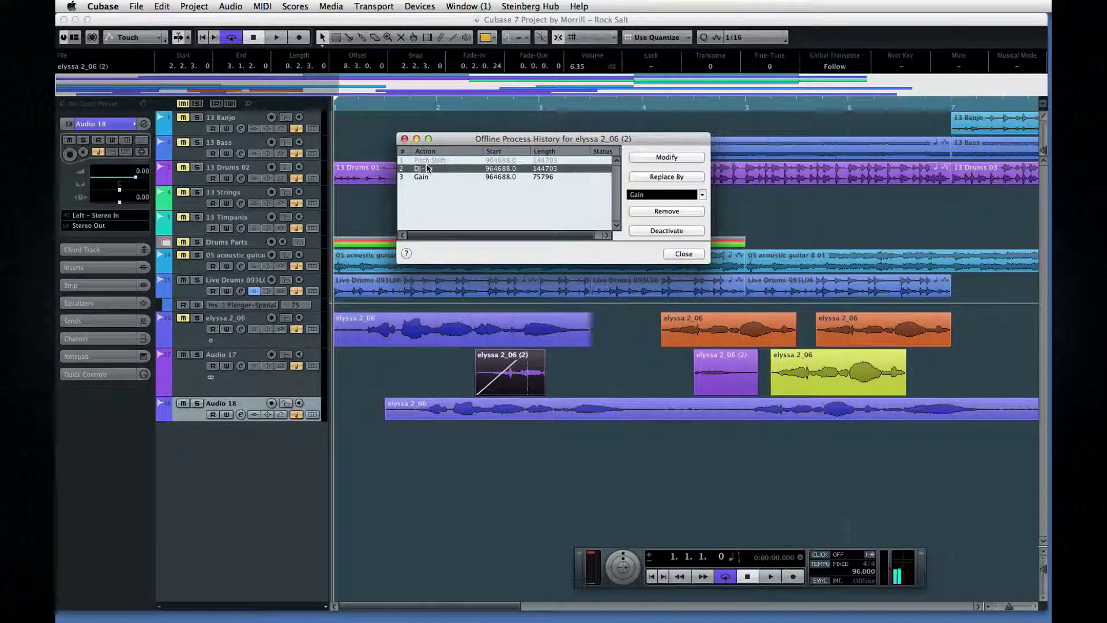
left_click(683, 254)
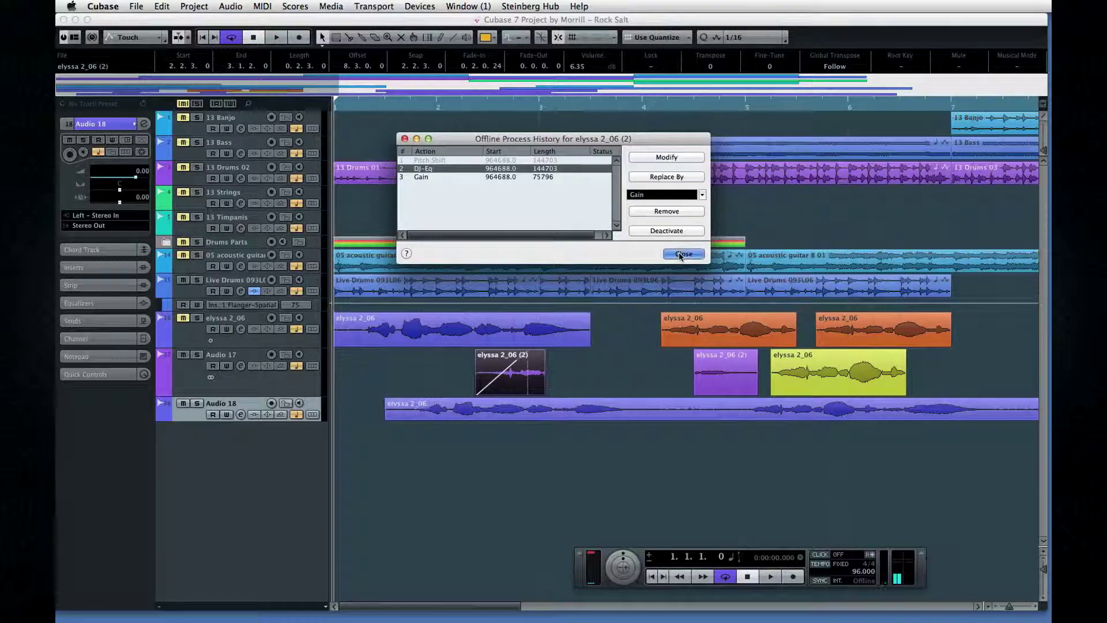
left_click(204, 5)
Process the elyssa 2_06 (2) clip with Audio > Process > Gain at 5.00 dB.
mouse_move(230, 5)
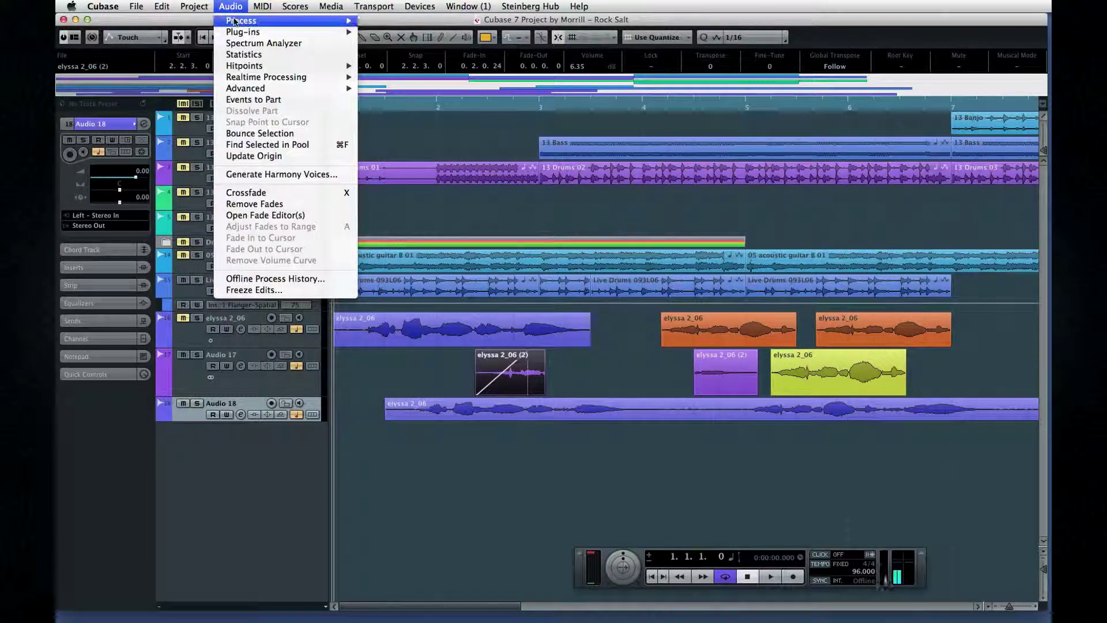
mouse_move(317, 21)
left_click(382, 59)
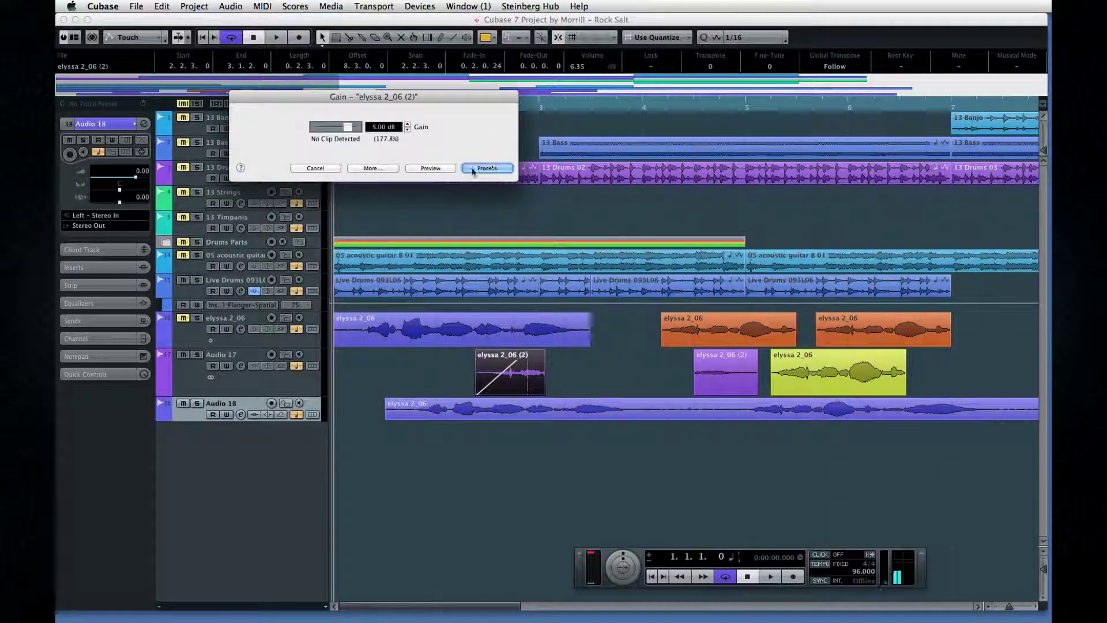
left_click(489, 175)
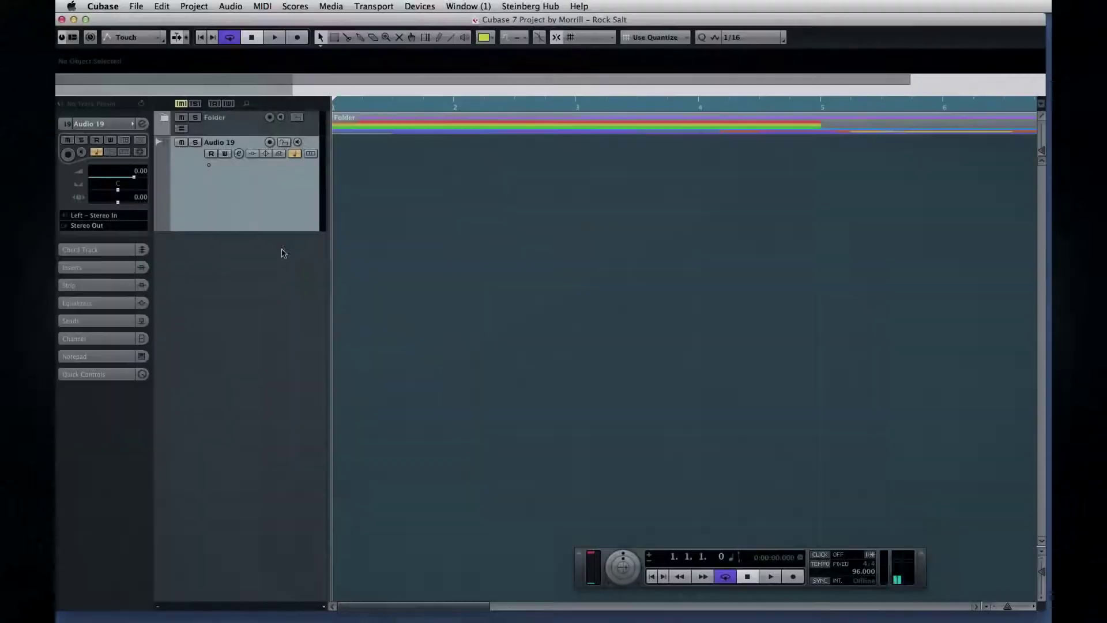
Paste the 13 Snare 01 event at bar 1 and duplicate it into bars 2 and 3.
key("super+v")
left_click(346, 291)
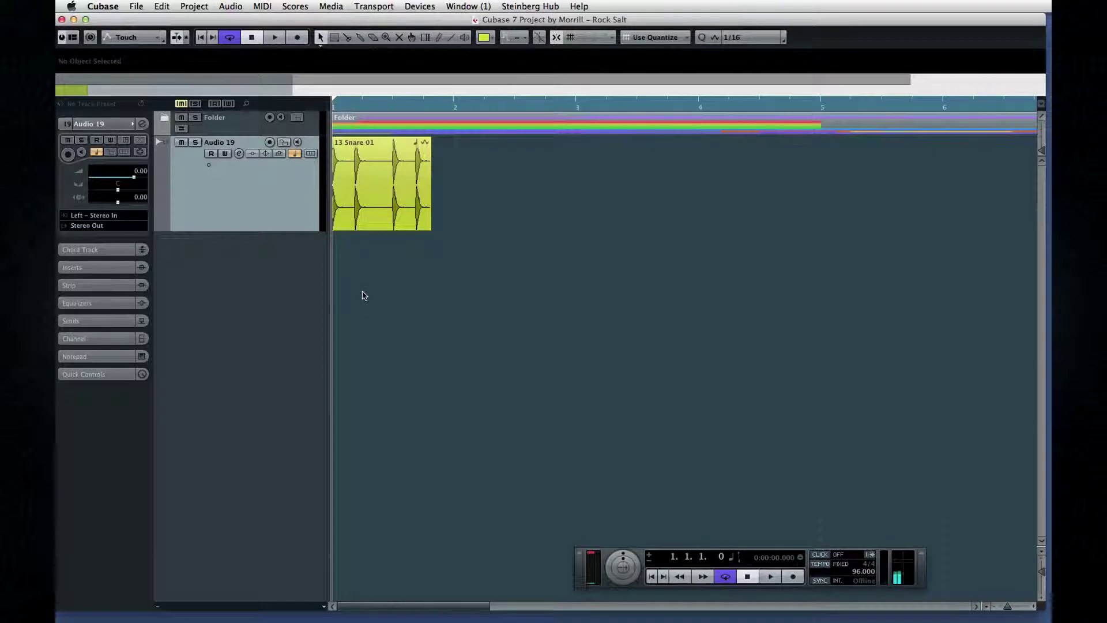
left_click(364, 217)
key("super+d")
key("super+d")
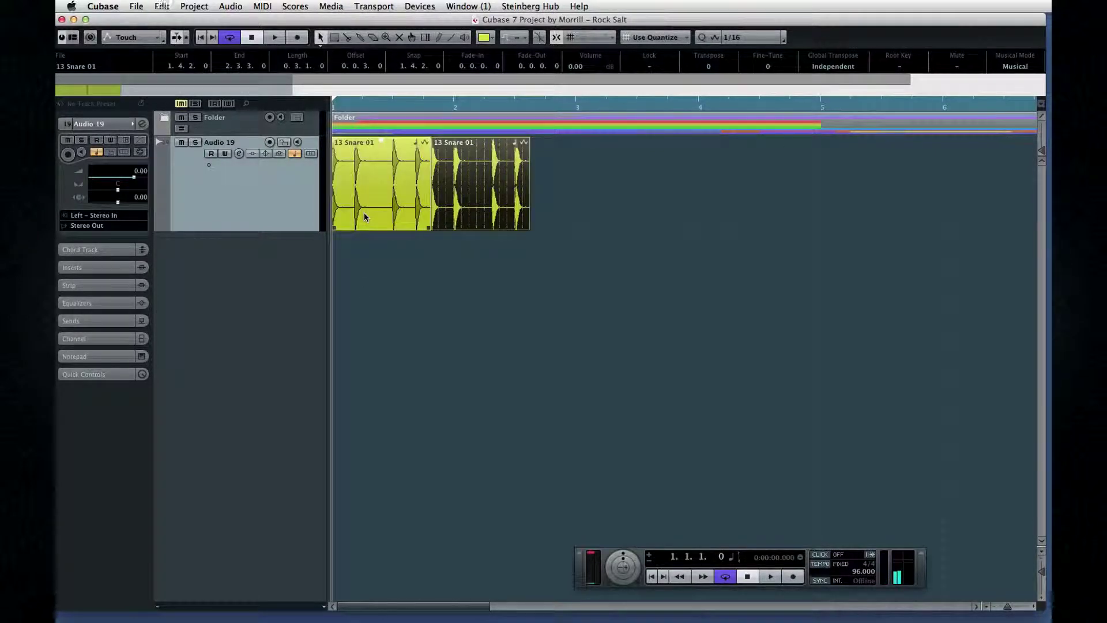
left_click(393, 254)
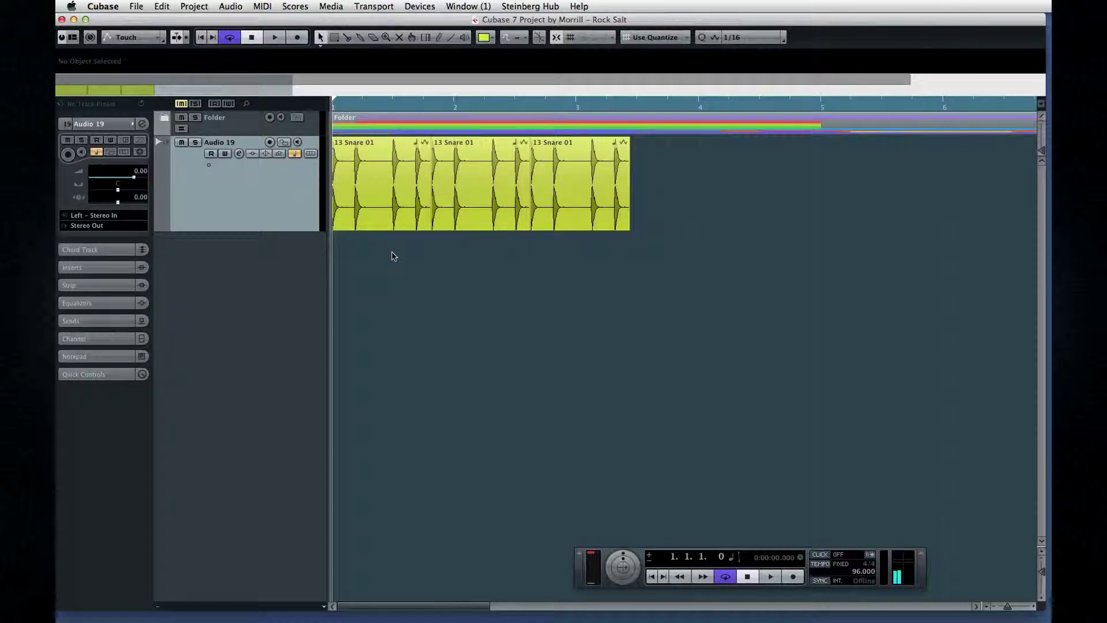
Apply 5.00 dB gain to the third snare event, continuing past the shared-audio warning.
left_click(553, 183)
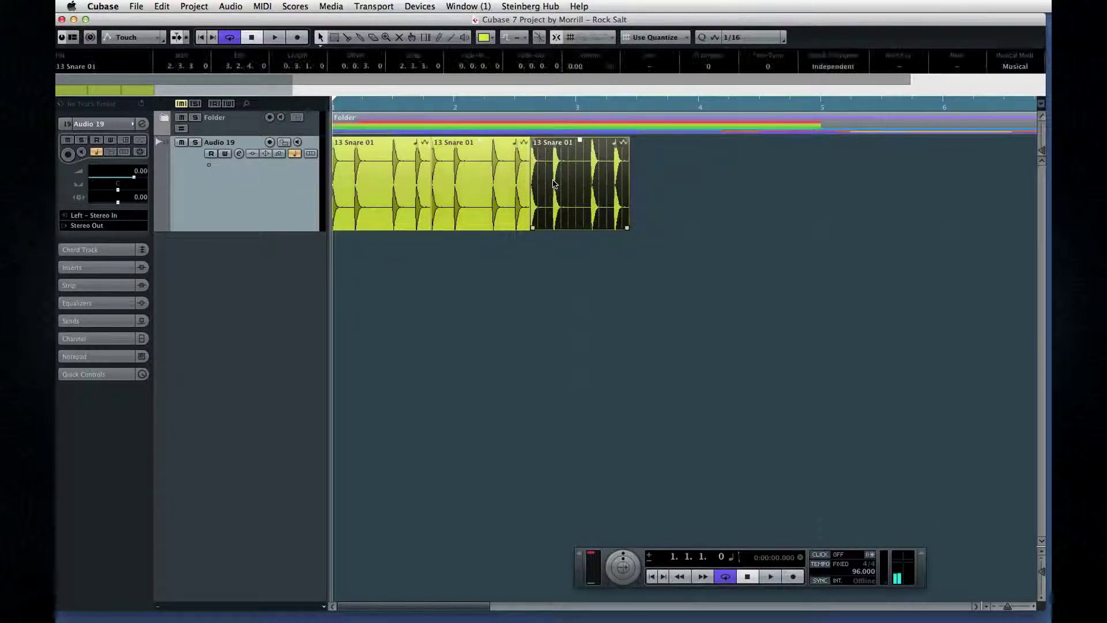
left_click(230, 6)
mouse_move(241, 21)
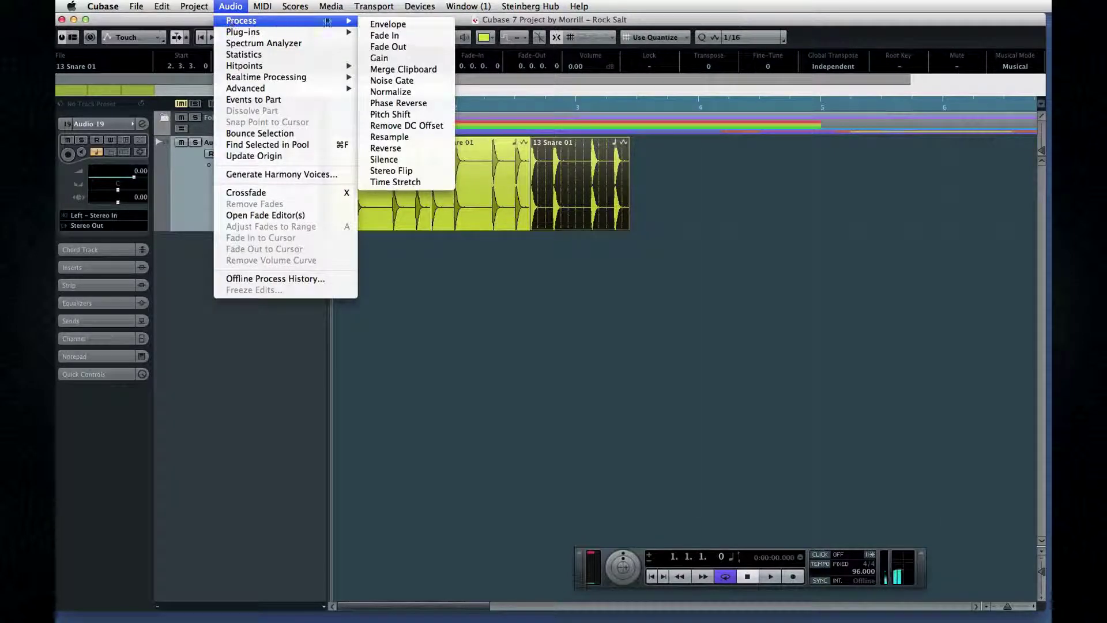
left_click(382, 59)
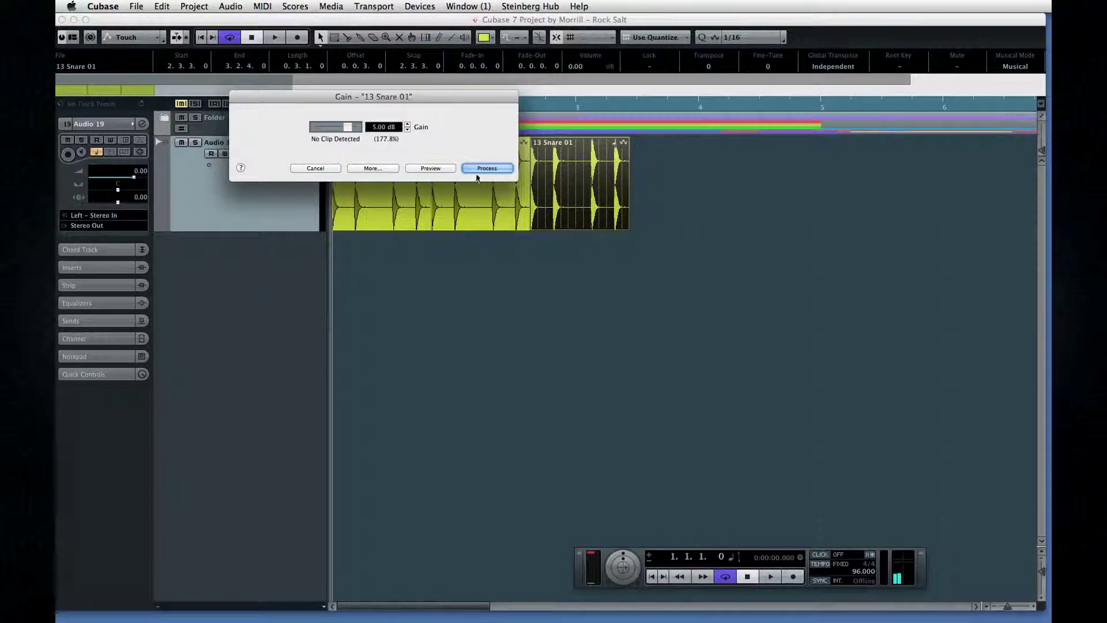
left_click(479, 169)
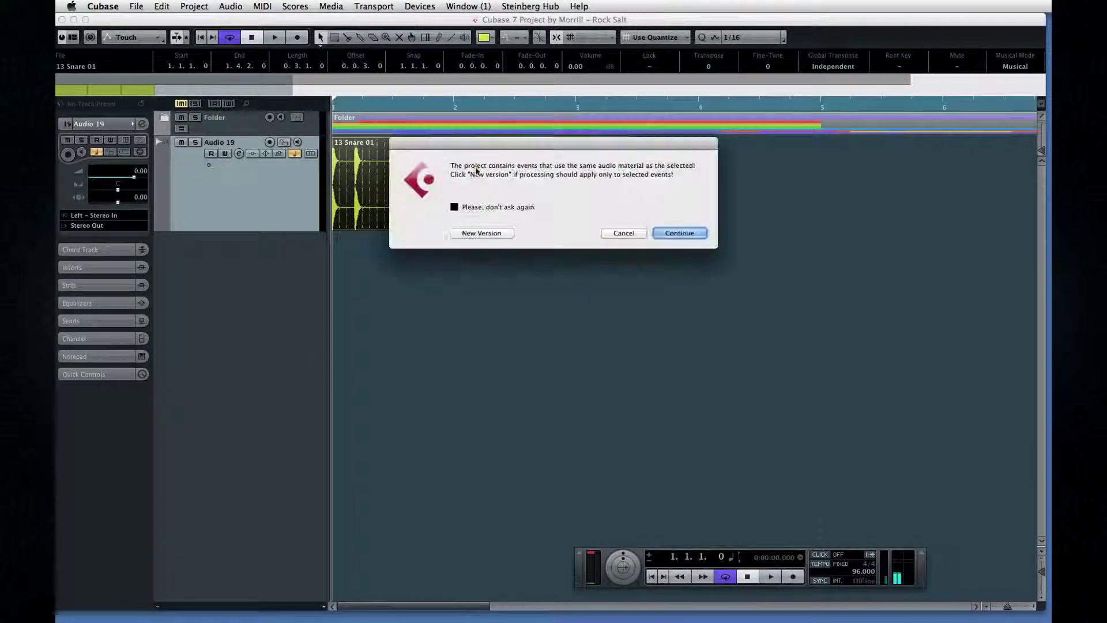
left_click(679, 233)
left_click(631, 284)
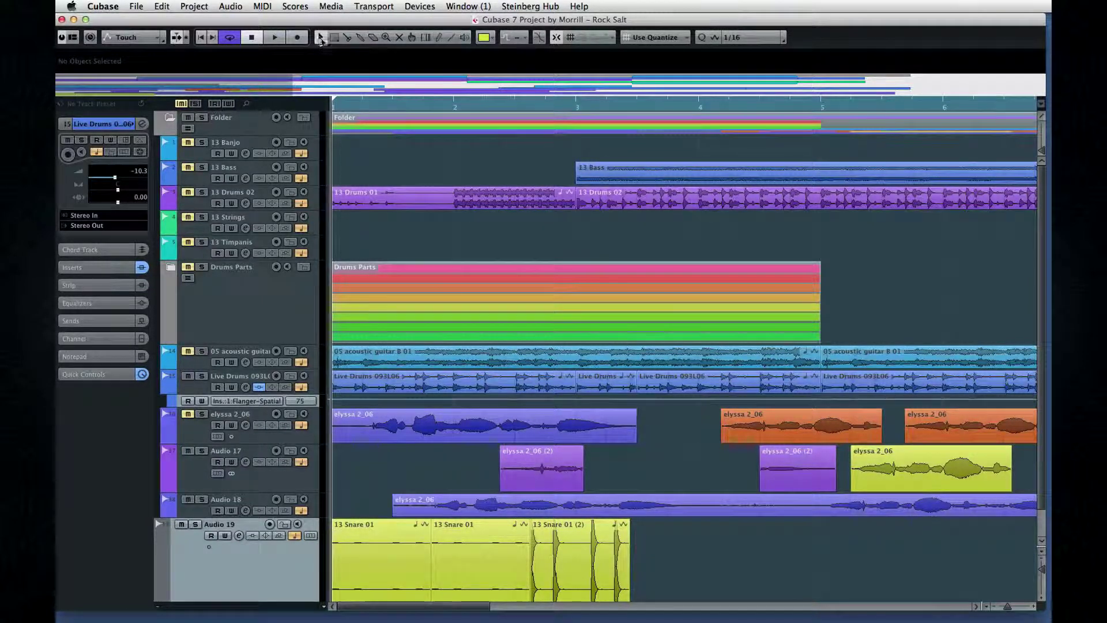
Cycle through the Range, Split, Glue, Erase, Zoom, Mute and Play tools using number keys 1-9.
key("2")
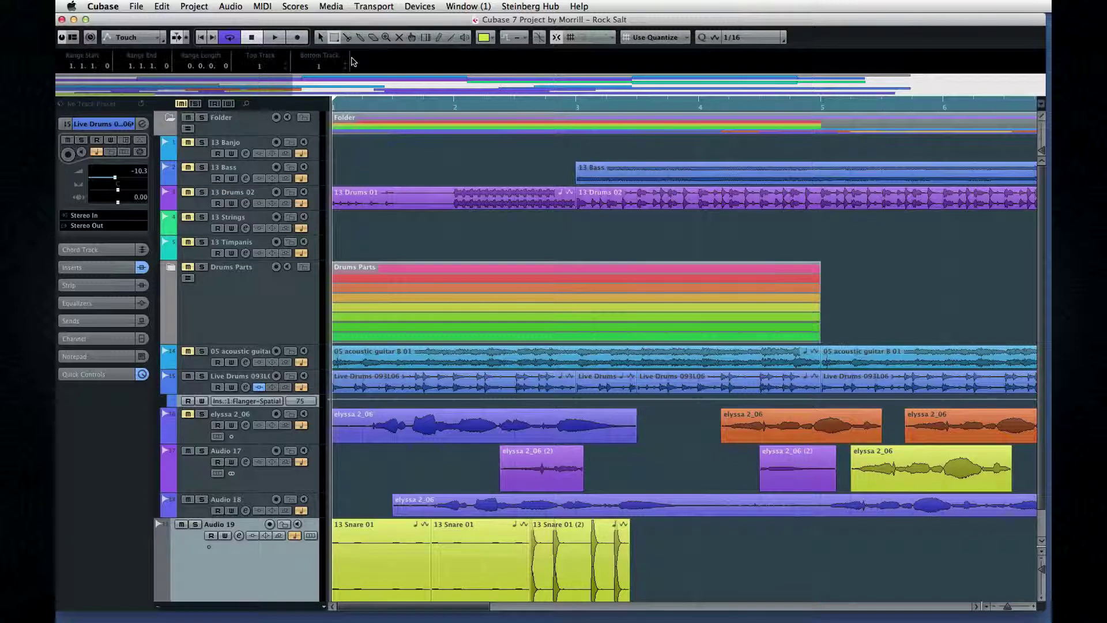
key("3")
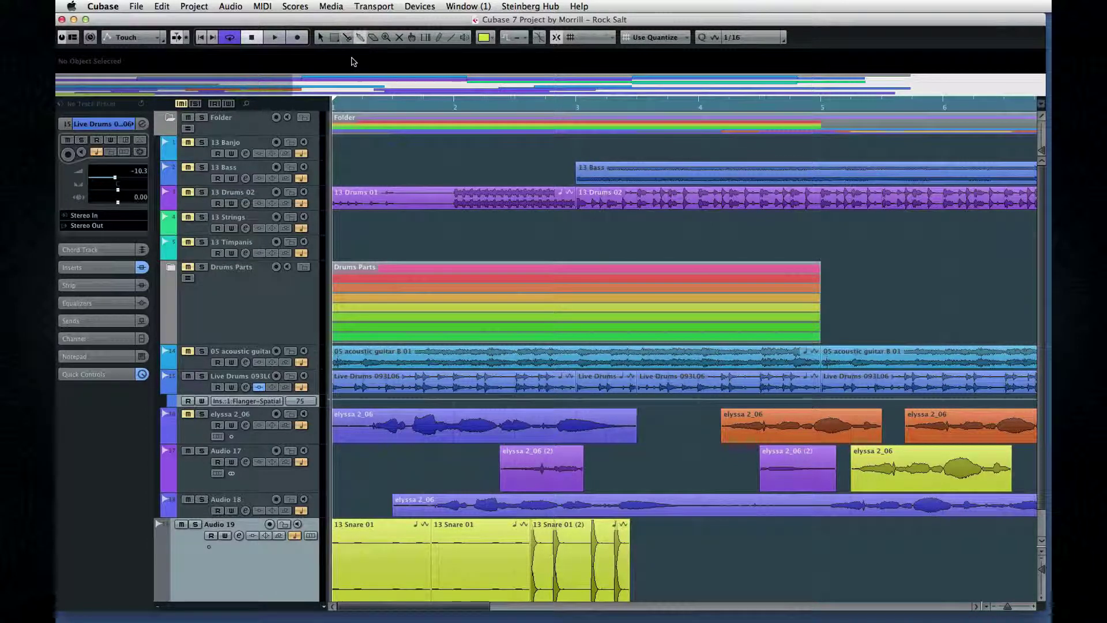
key("5")
key("6")
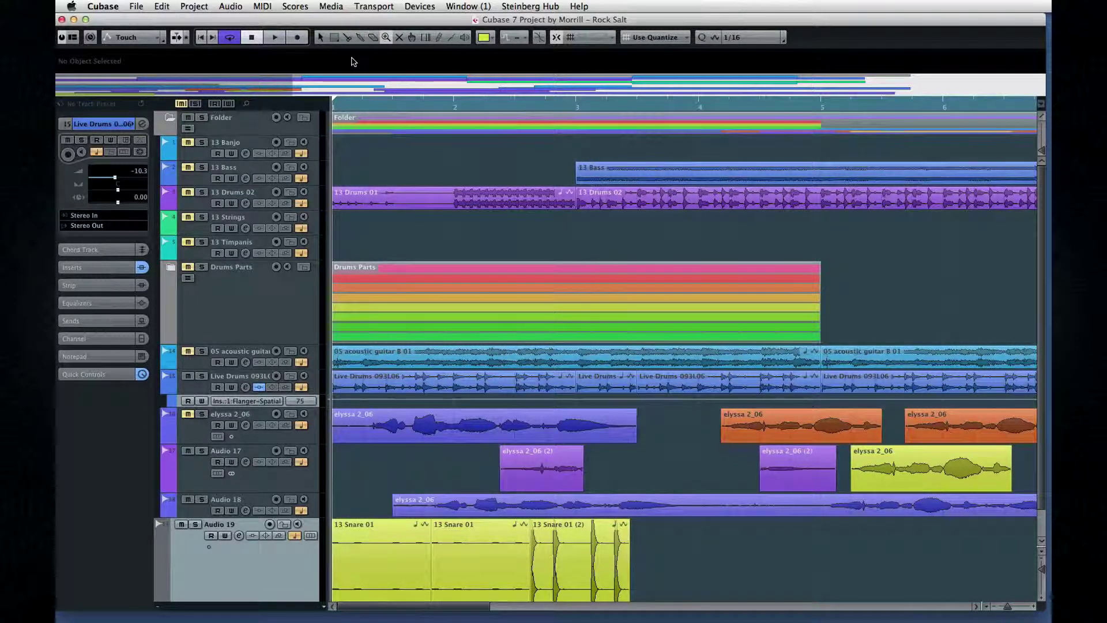
key("7")
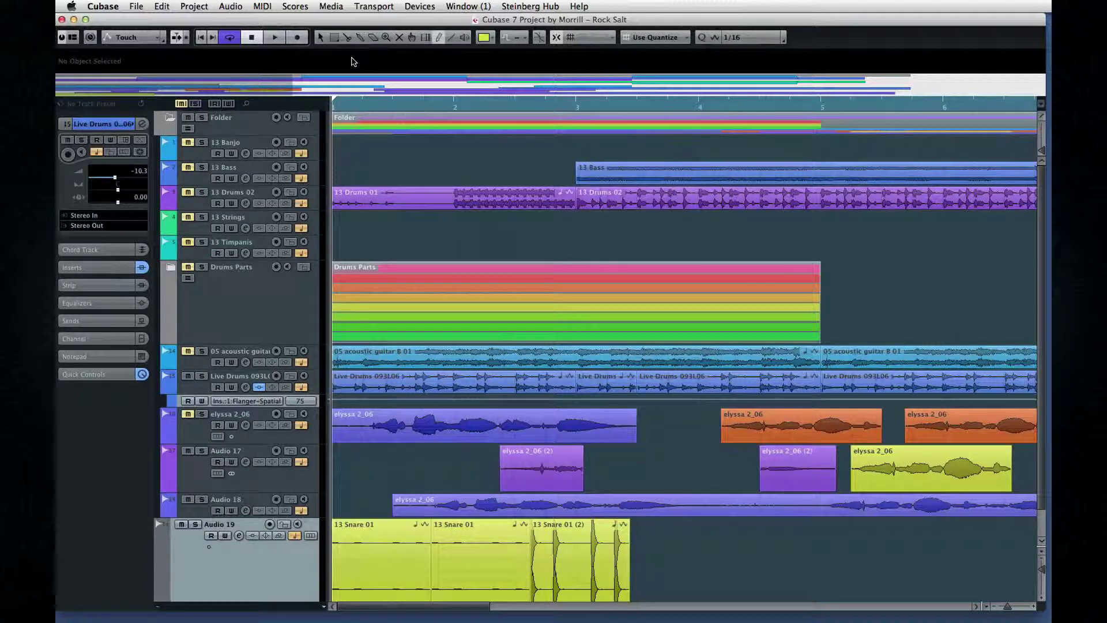
key("9")
key("3")
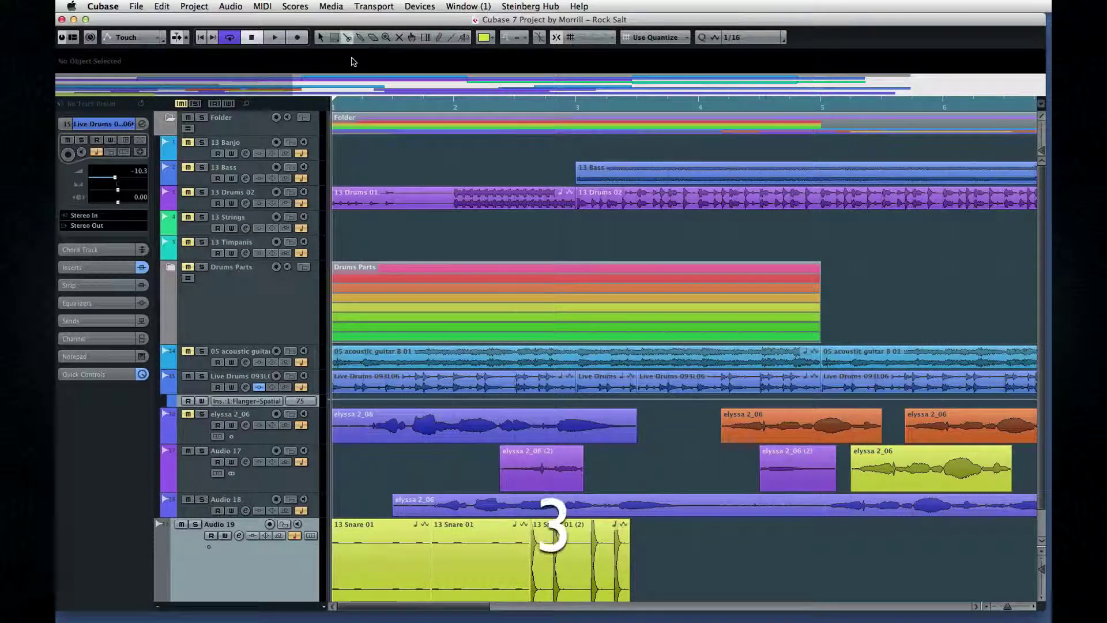
key("5")
key("2")
key("3")
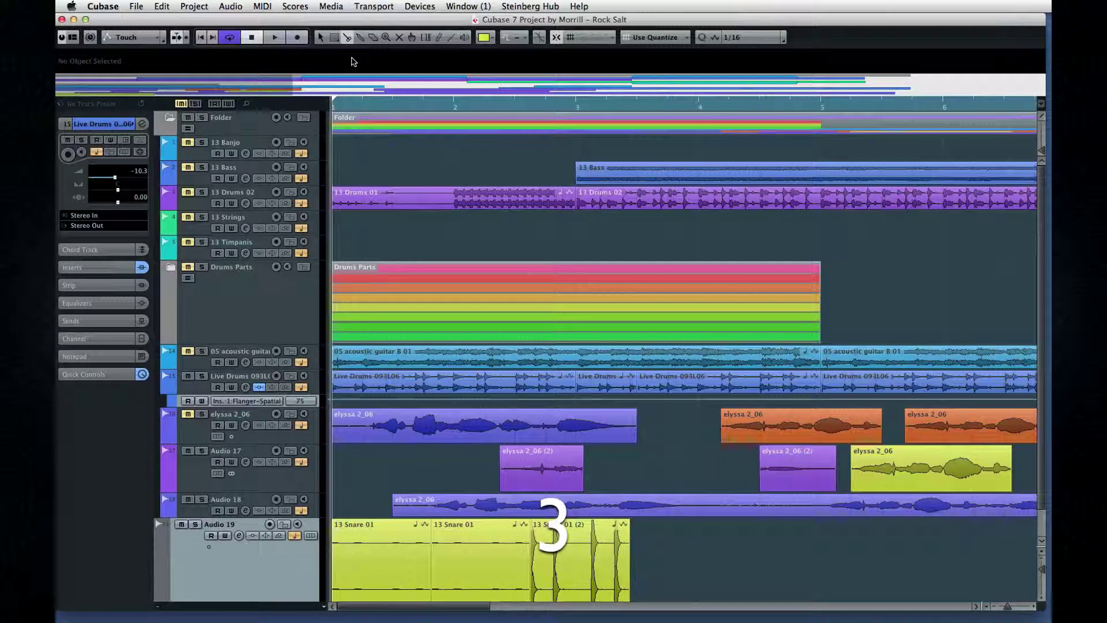
key("4")
key("1")
key("2")
key("3")
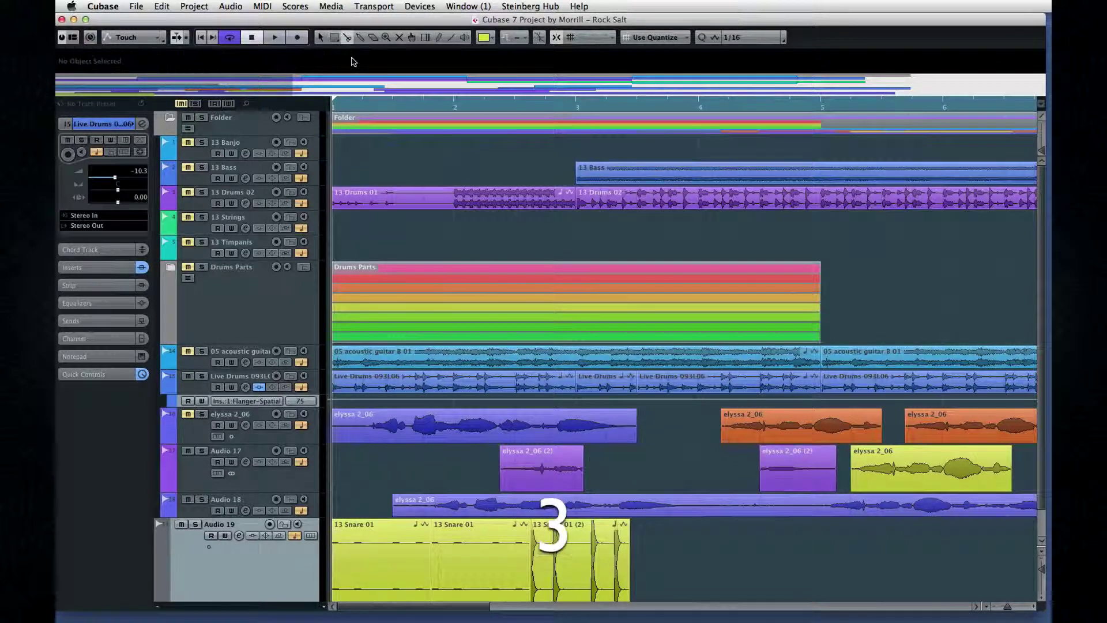
key("1")
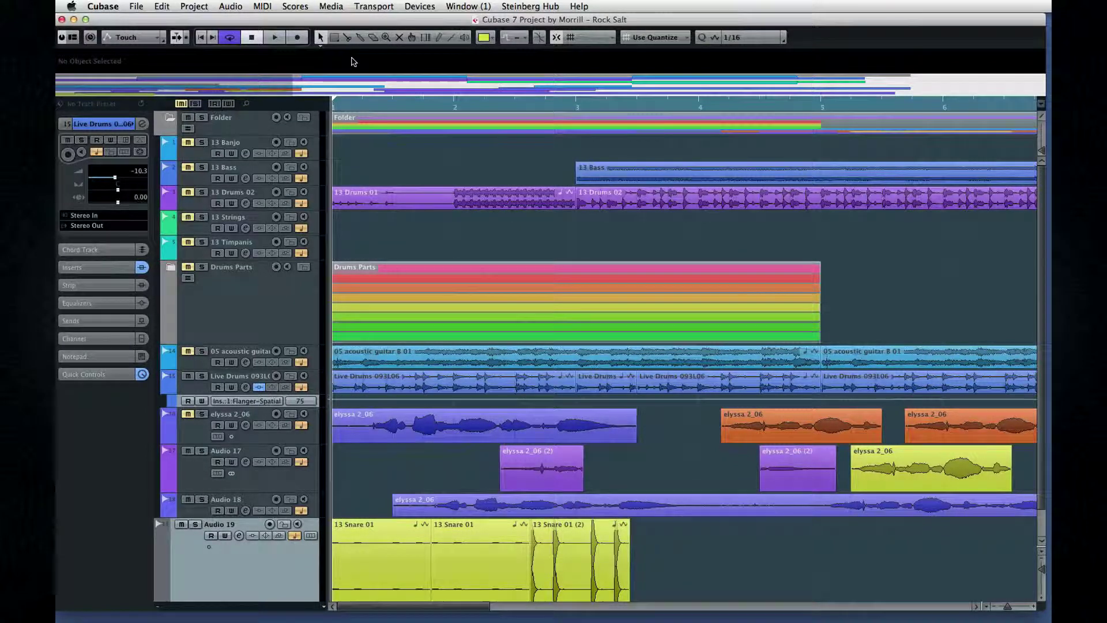
key("4")
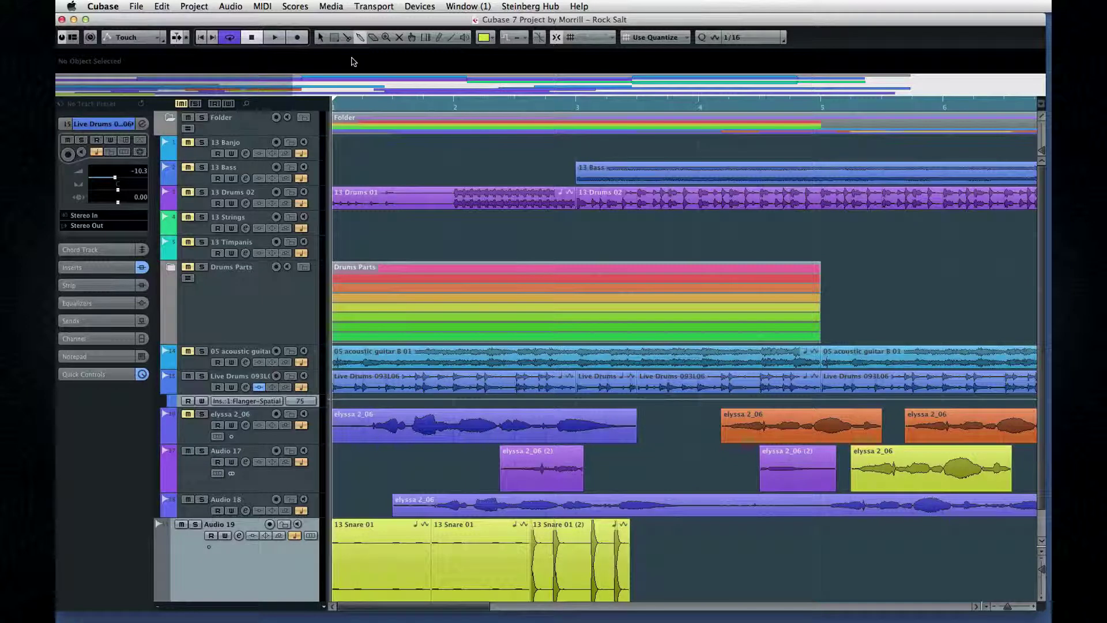
Return to Object Selection and open its sizing-mode list, keeping Normal Sizing.
left_click(321, 38)
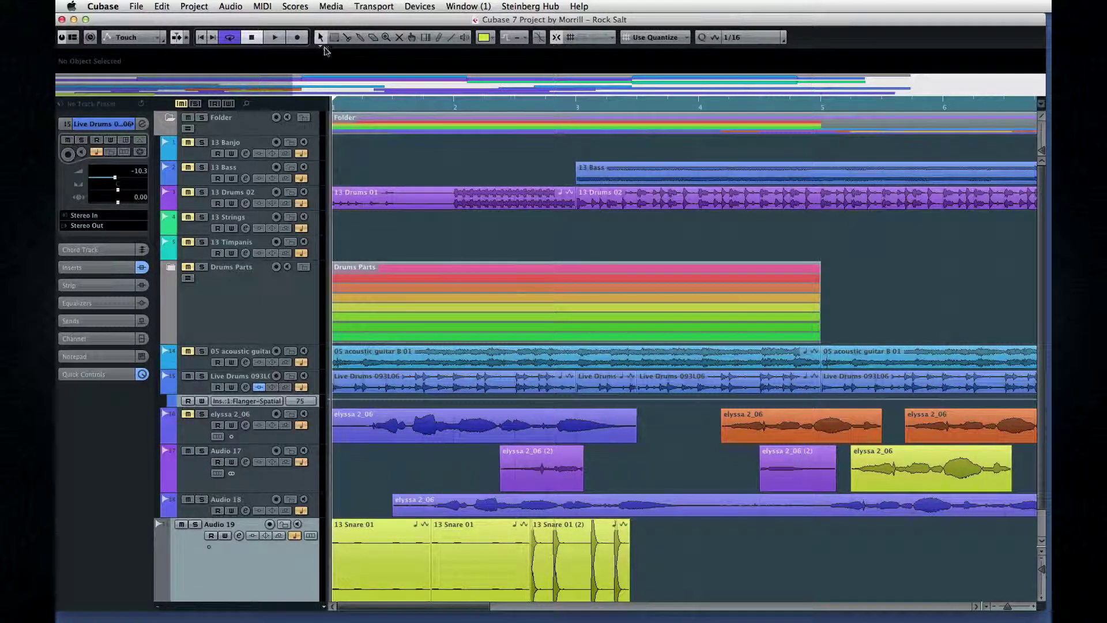
left_click(321, 37)
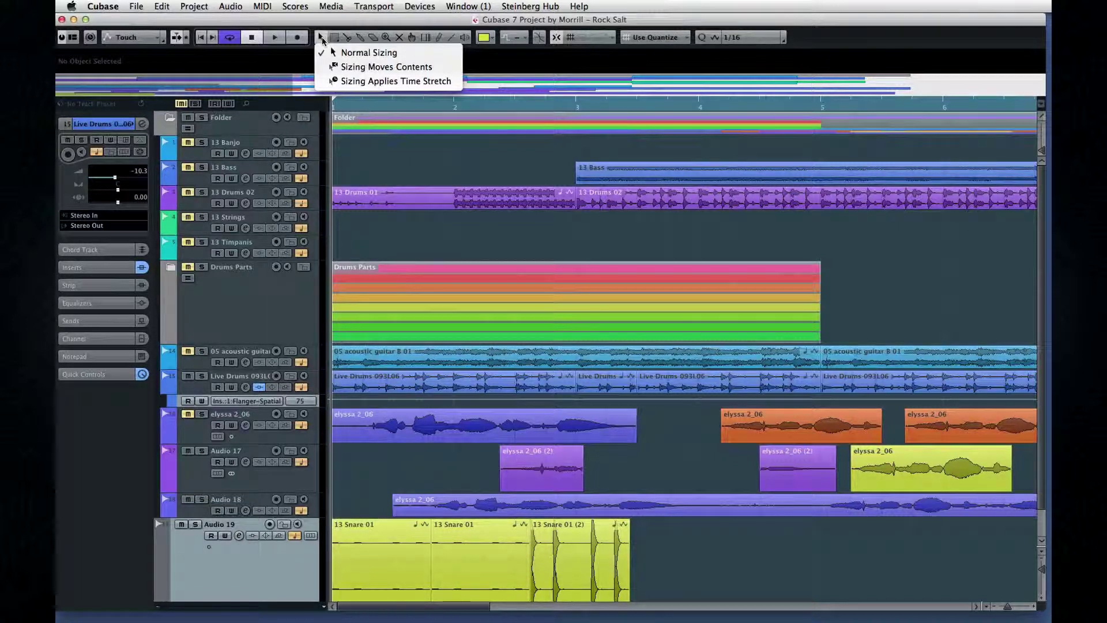
left_click(295, 63)
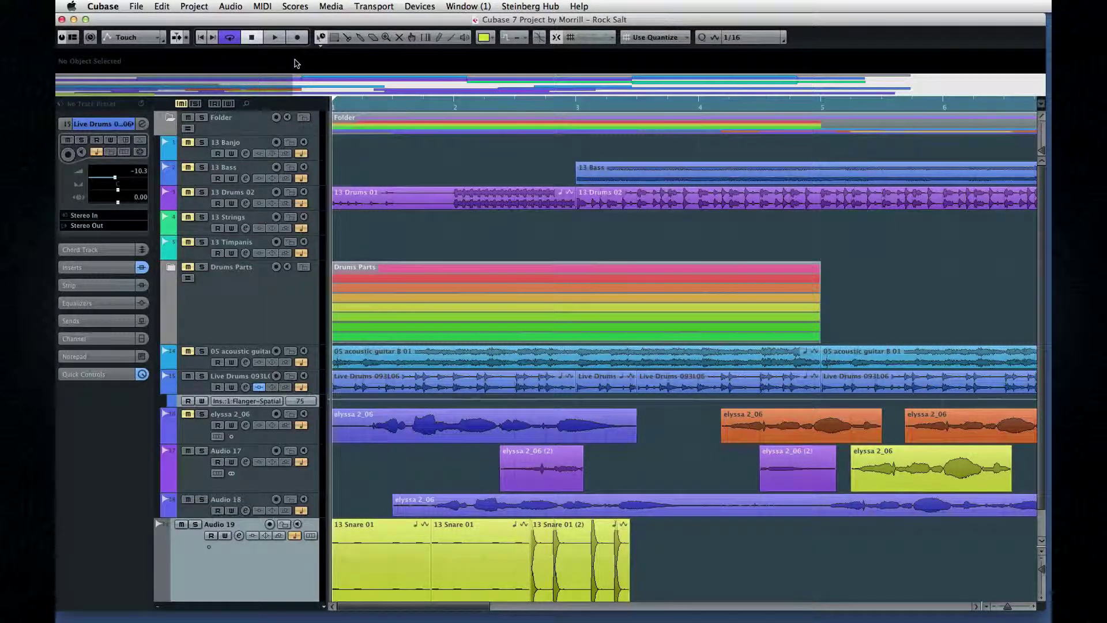
left_click(321, 38)
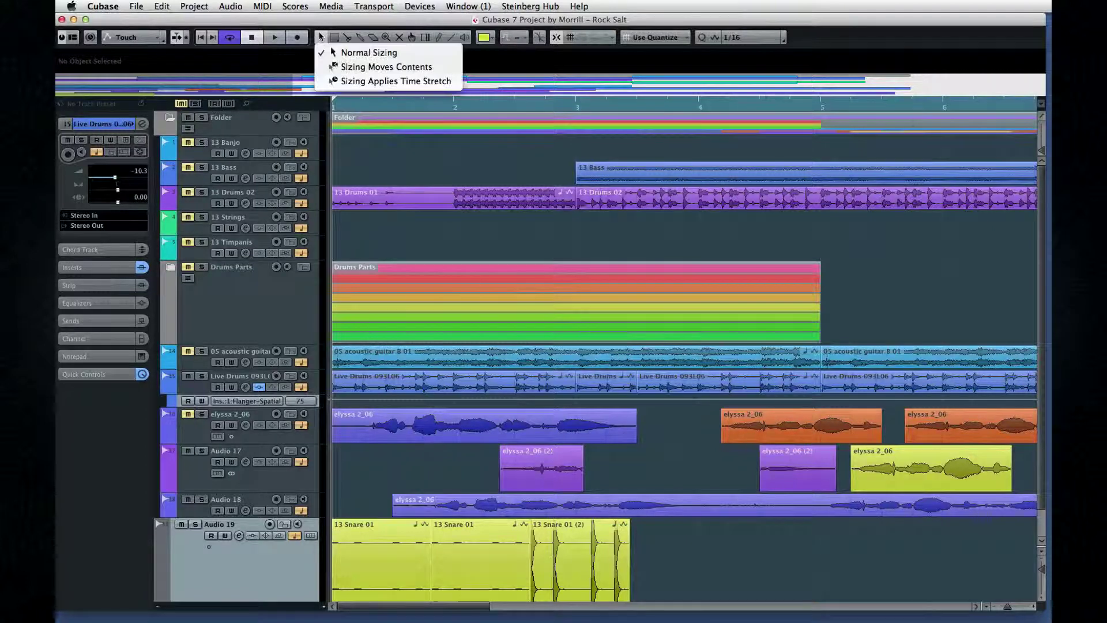
left_click(440, 55)
Drag the yellow elyssa 2_06 event's start and end edges to 5.2.1.0 and 6.3.2.0 (length 1.1.1.0).
left_click(858, 487)
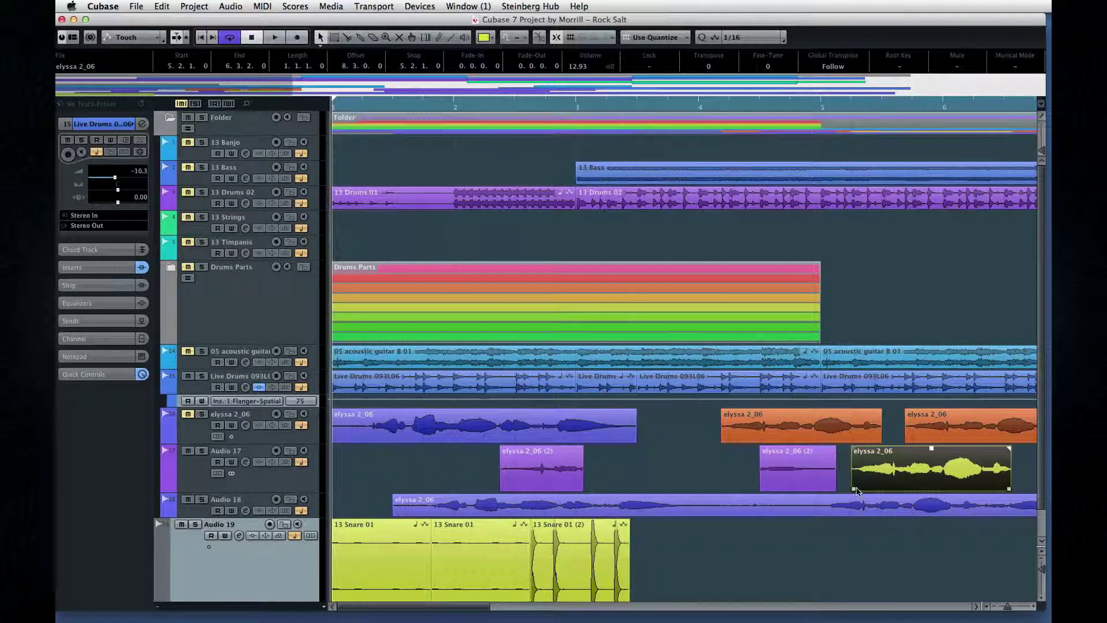
mouse_move(854, 489)
left_mouse_down()
mouse_move(914, 489)
mouse_move(852, 489)
left_mouse_up()
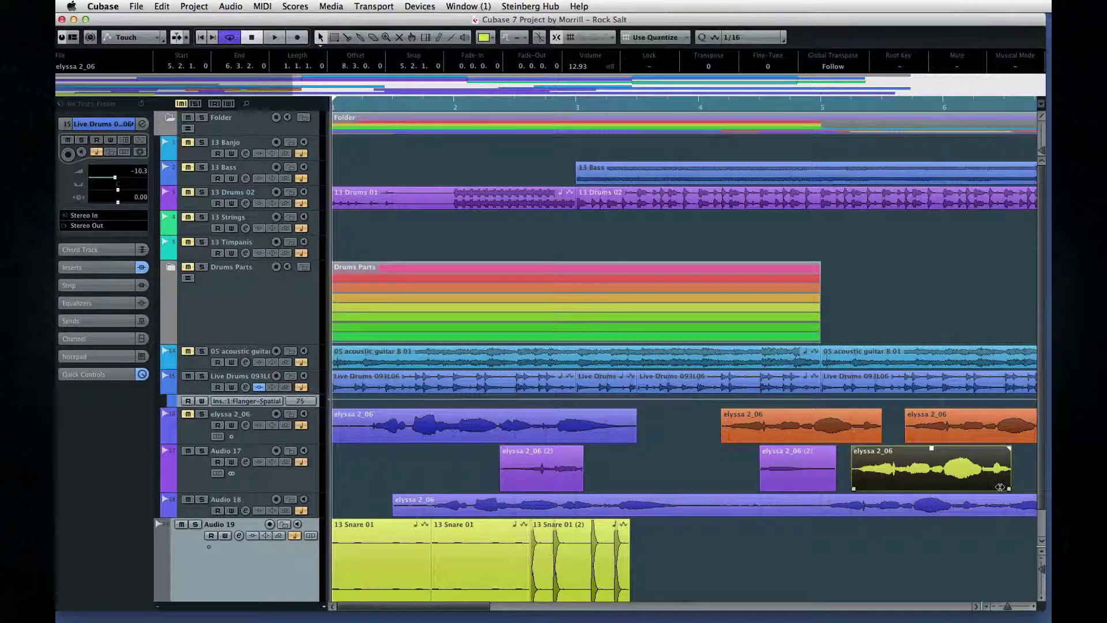
mouse_move(1011, 489)
left_mouse_down()
mouse_move(980, 489)
mouse_move(1016, 488)
left_mouse_up()
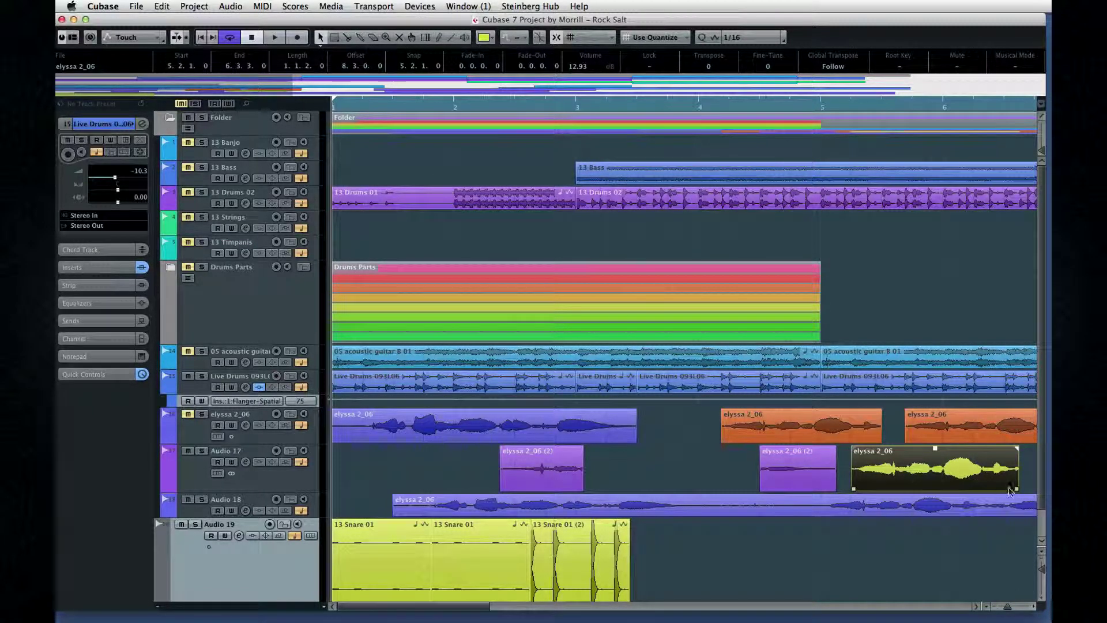
left_click_drag(1011, 490, 1004, 490)
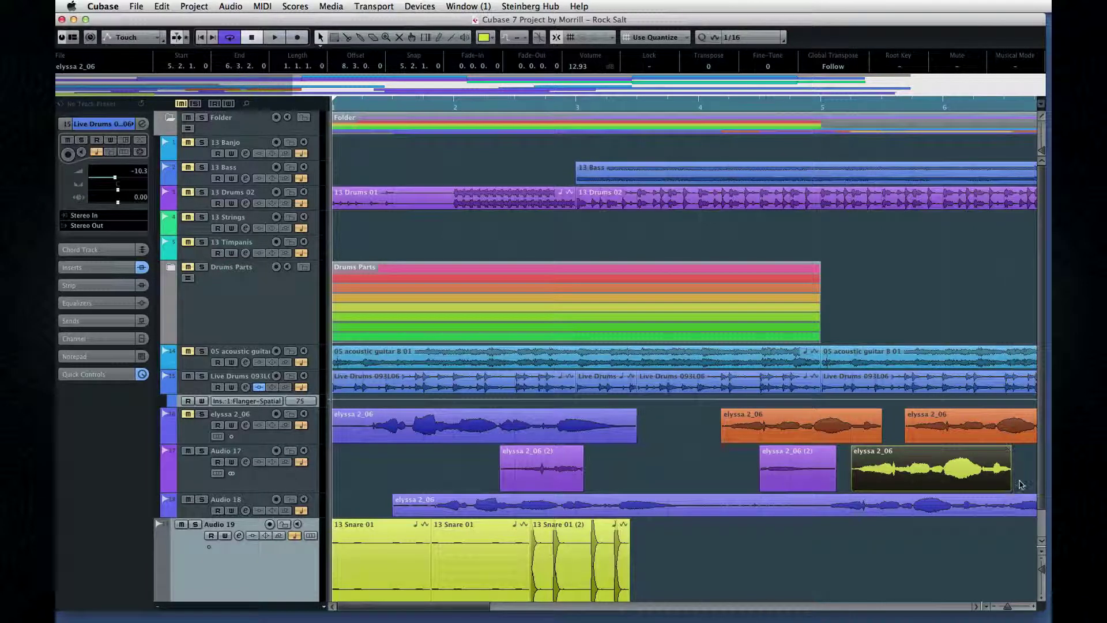
left_click(1021, 484)
left_click(989, 479)
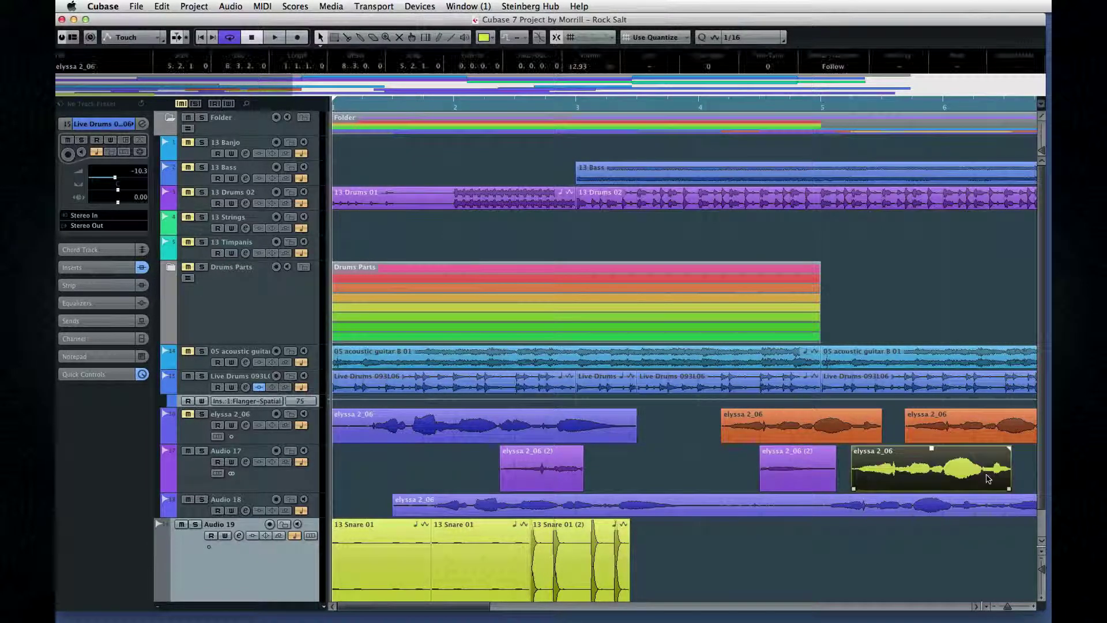
Choose Sizing Moves Contents and drag the yellow event's left edge to 5.2.2.0.
left_click(320, 38)
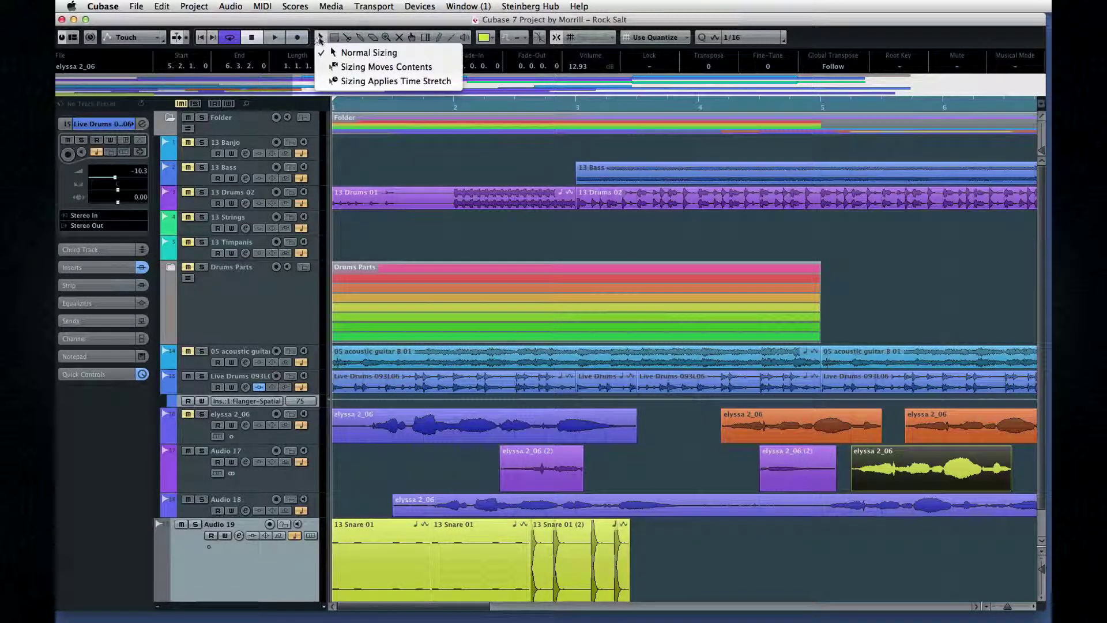
left_click(358, 67)
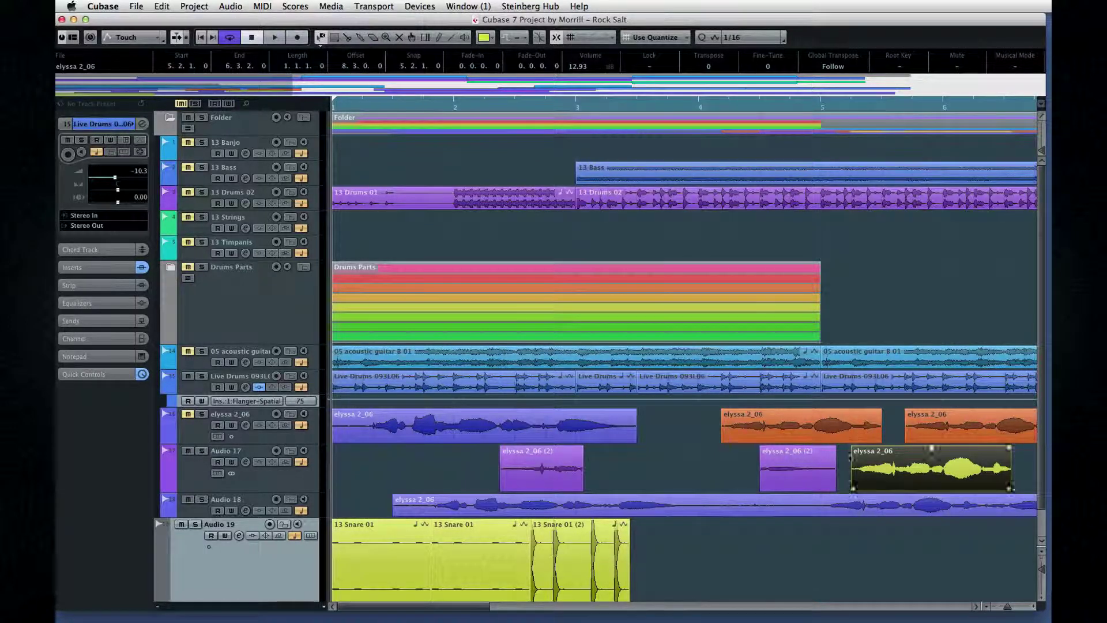
mouse_move(854, 487)
left_mouse_down()
mouse_move(918, 483)
mouse_move(846, 481)
mouse_move(930, 482)
mouse_move(859, 483)
left_mouse_up()
With Sizing Applies Time Stretch, stretch the yellow event to end at 6.3.3.119; add a purple-event fade.
left_click(321, 38)
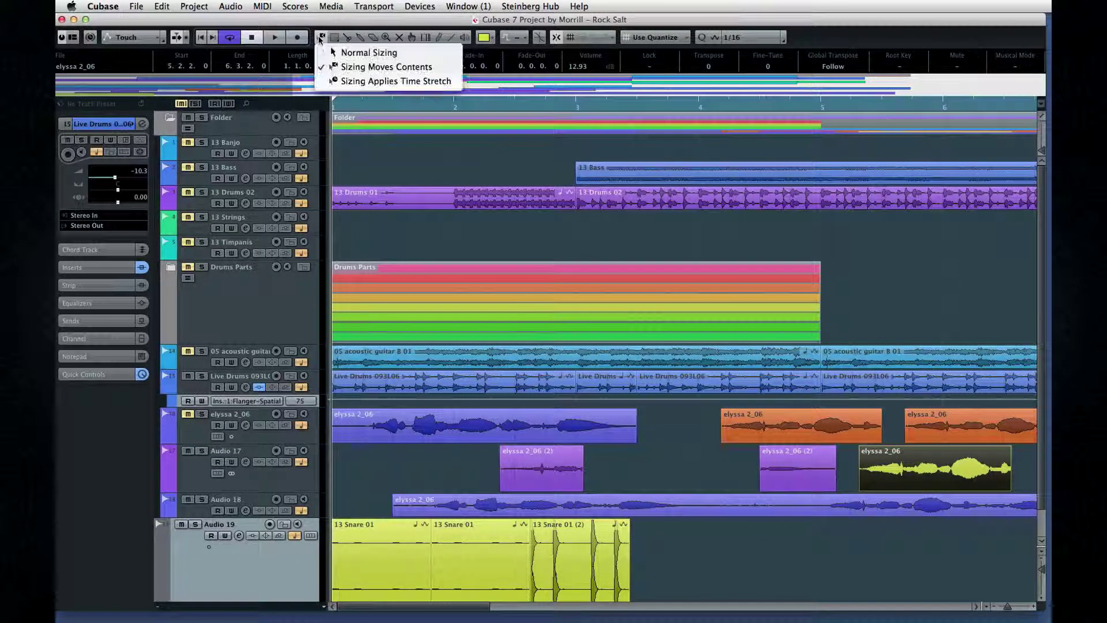
left_click(327, 80)
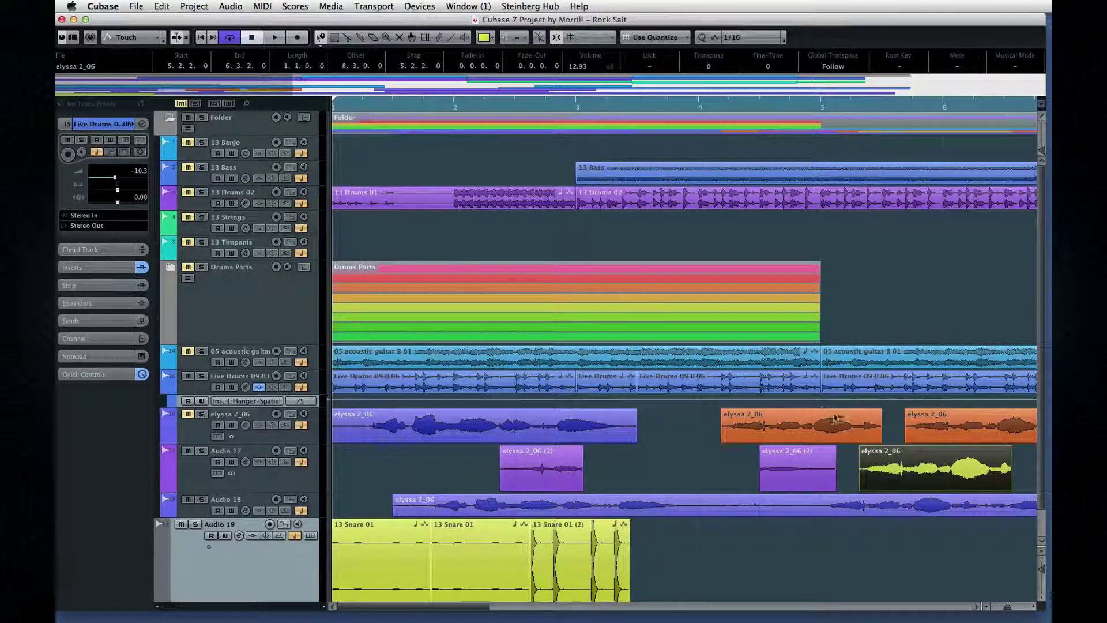
mouse_move(1005, 489)
left_mouse_down()
mouse_move(967, 489)
mouse_move(1025, 489)
left_mouse_up()
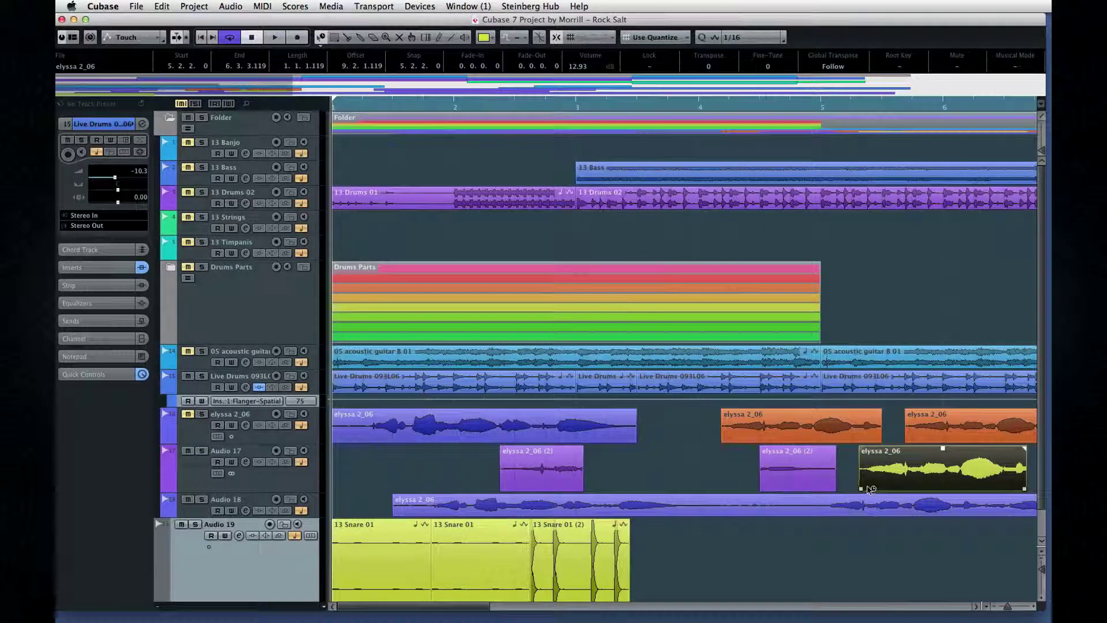
mouse_move(863, 489)
left_mouse_down()
mouse_move(938, 489)
mouse_move(861, 488)
left_mouse_up()
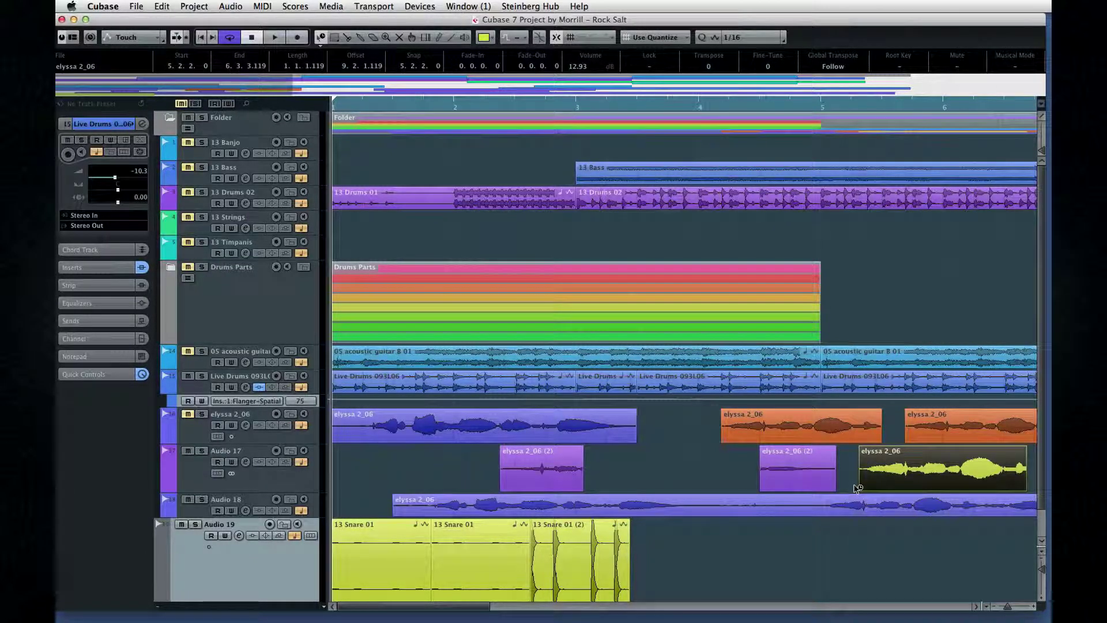
left_click_drag(834, 448, 798, 305)
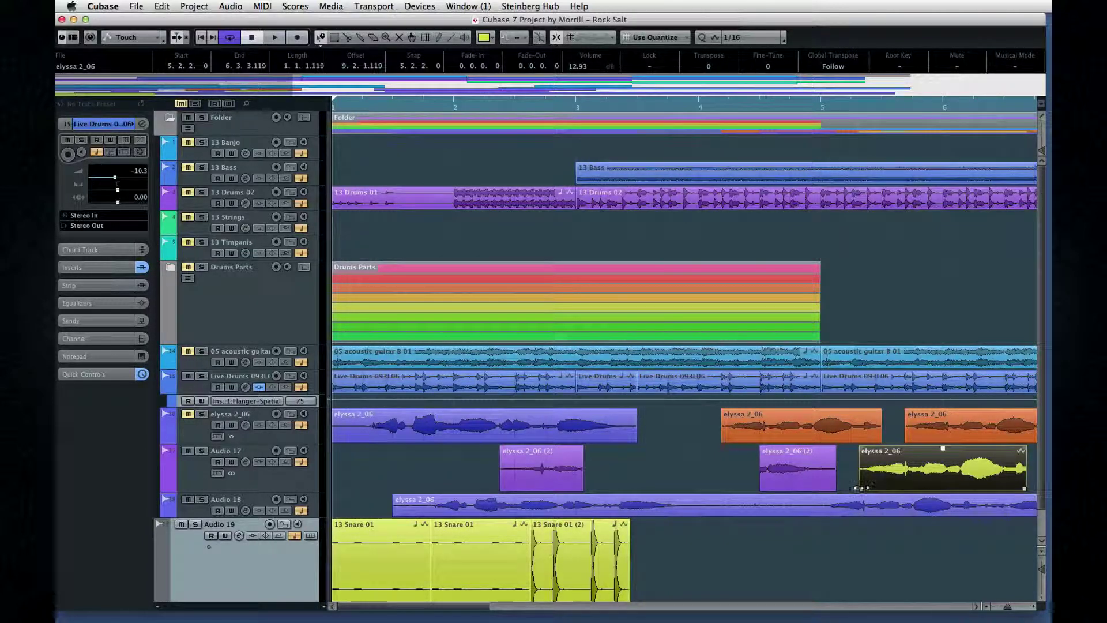
Ctrl+Alt-drag inside the yellow elyssa 2_06 event to slip its audio to offset 9.3.1.21.
left_click_drag(865, 486, 837, 487)
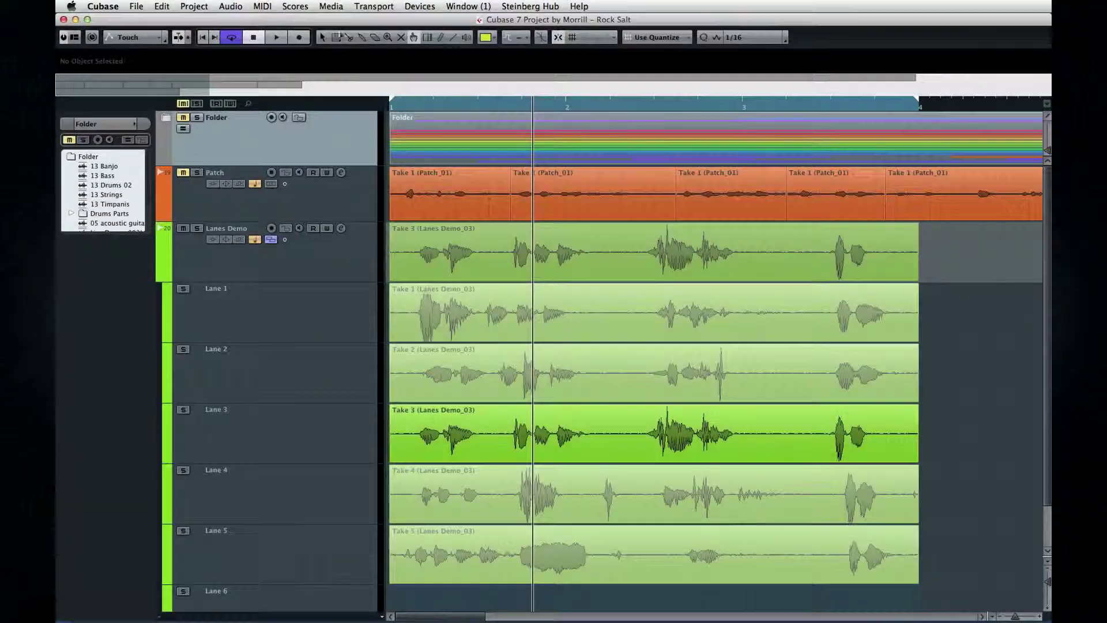
Range-select and delete two short sections of the Patch track, then return to the arrow tool.
left_click(337, 37)
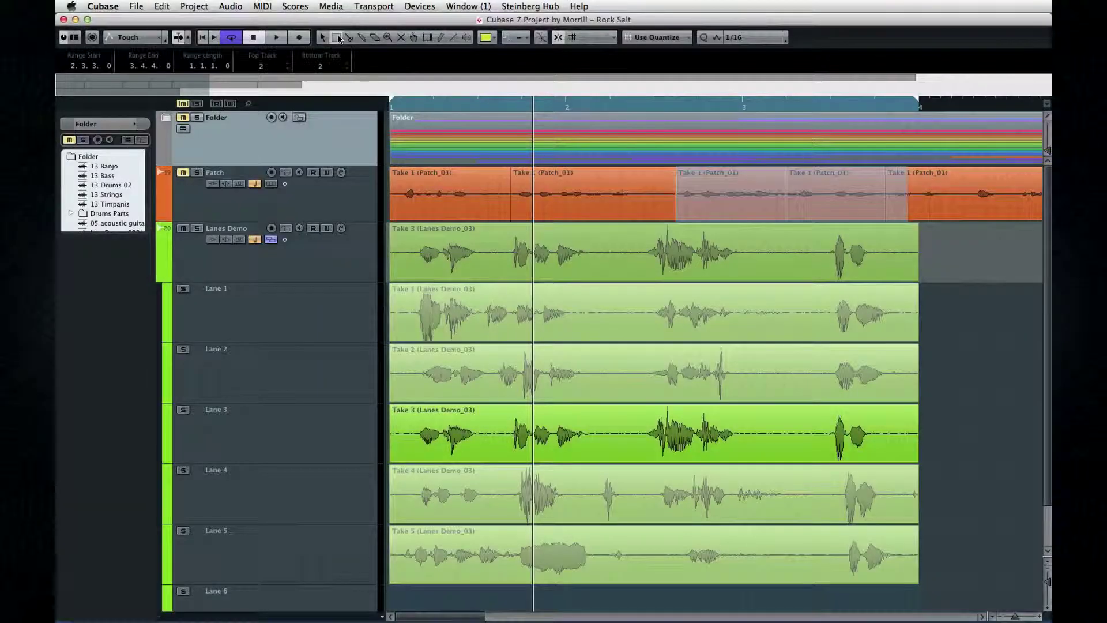
left_click_drag(444, 195, 499, 194)
key("BackSpace")
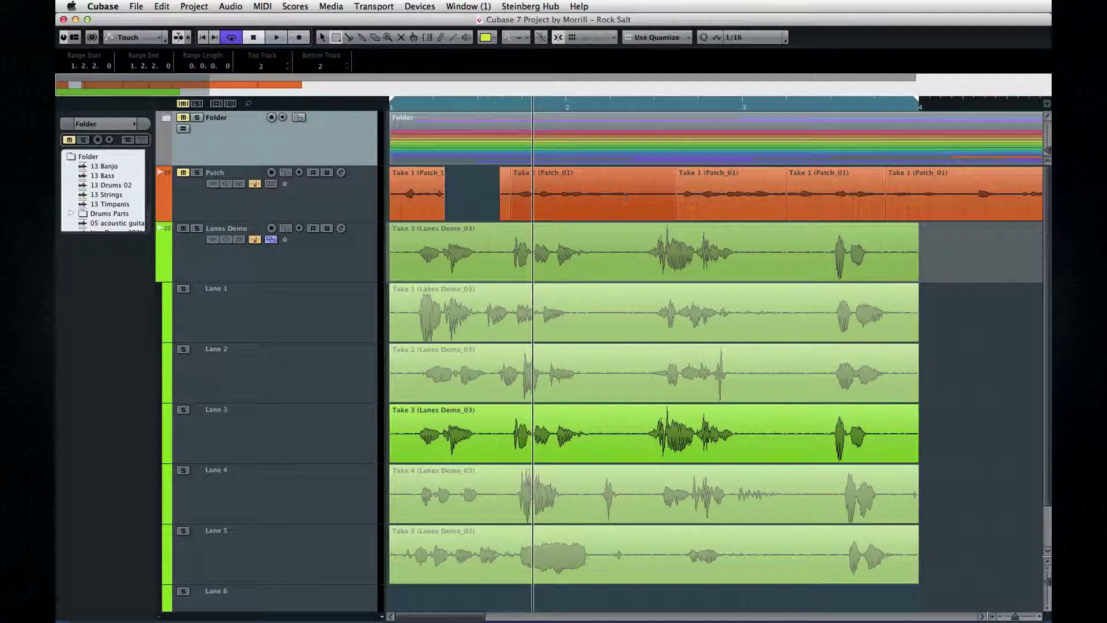
left_click_drag(633, 195, 557, 194)
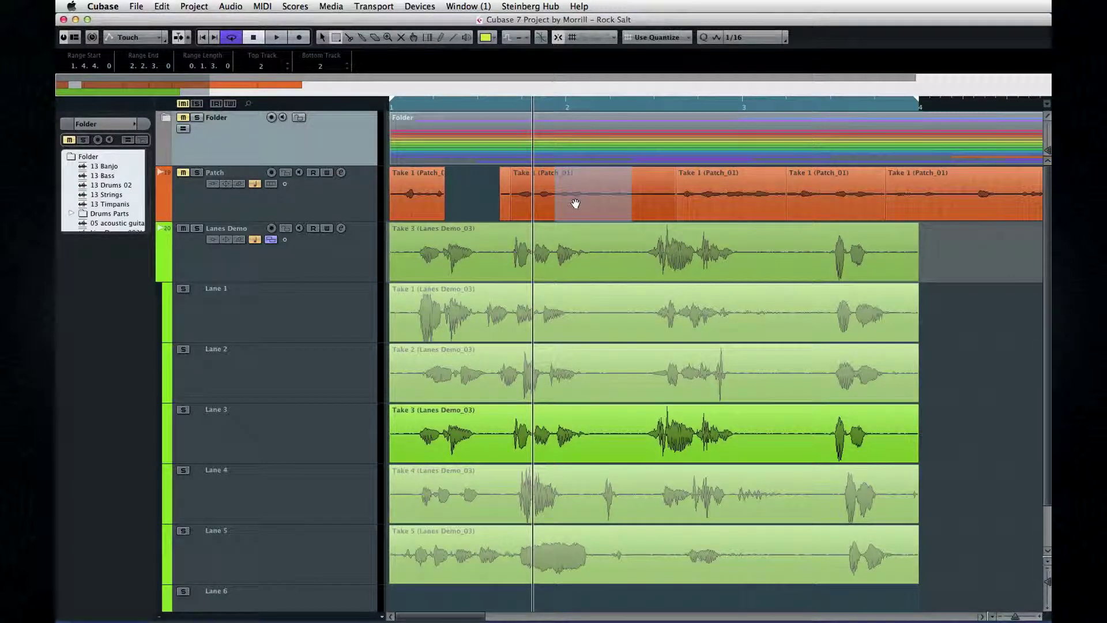
key("BackSpace")
left_click(362, 37)
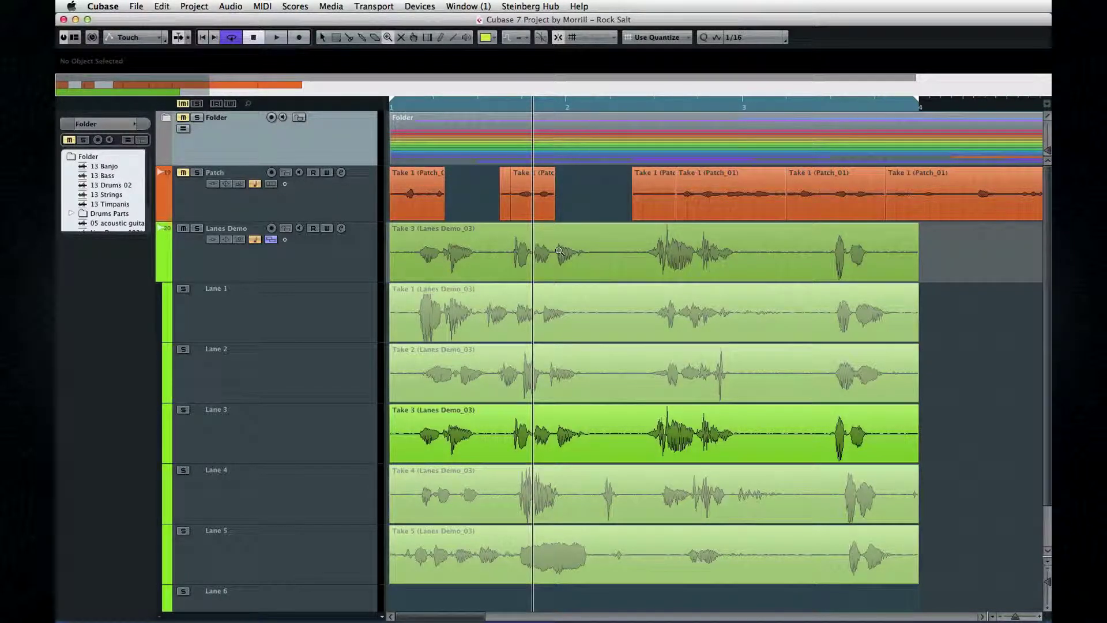
left_click(543, 200)
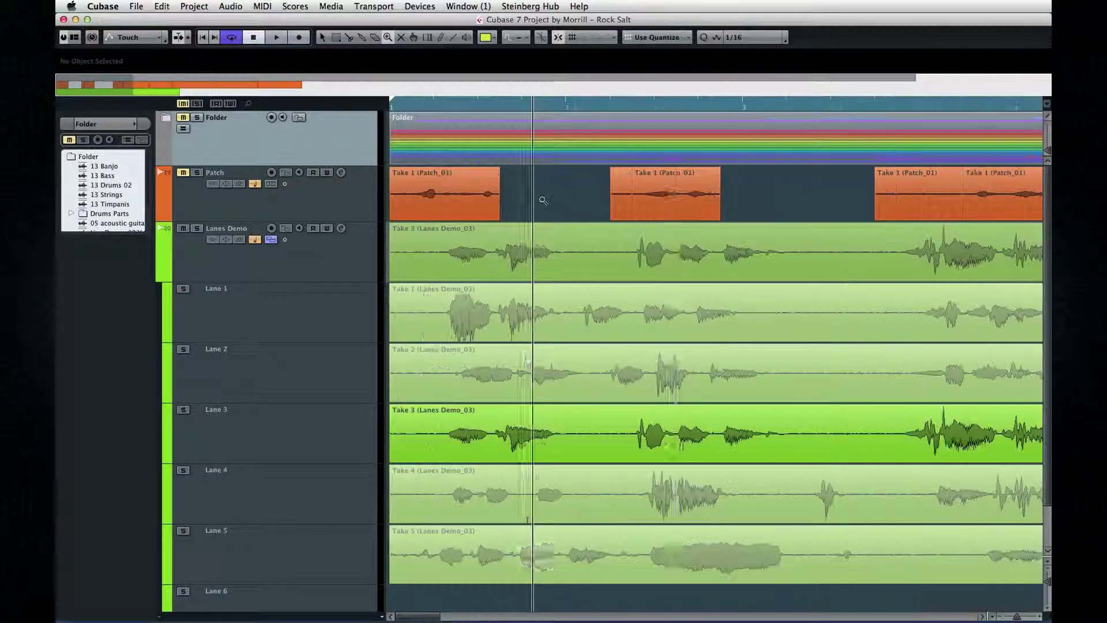
Zoom in on the Patch event and opening bars, zoom out fully, then restore the closer view.
left_click(661, 200)
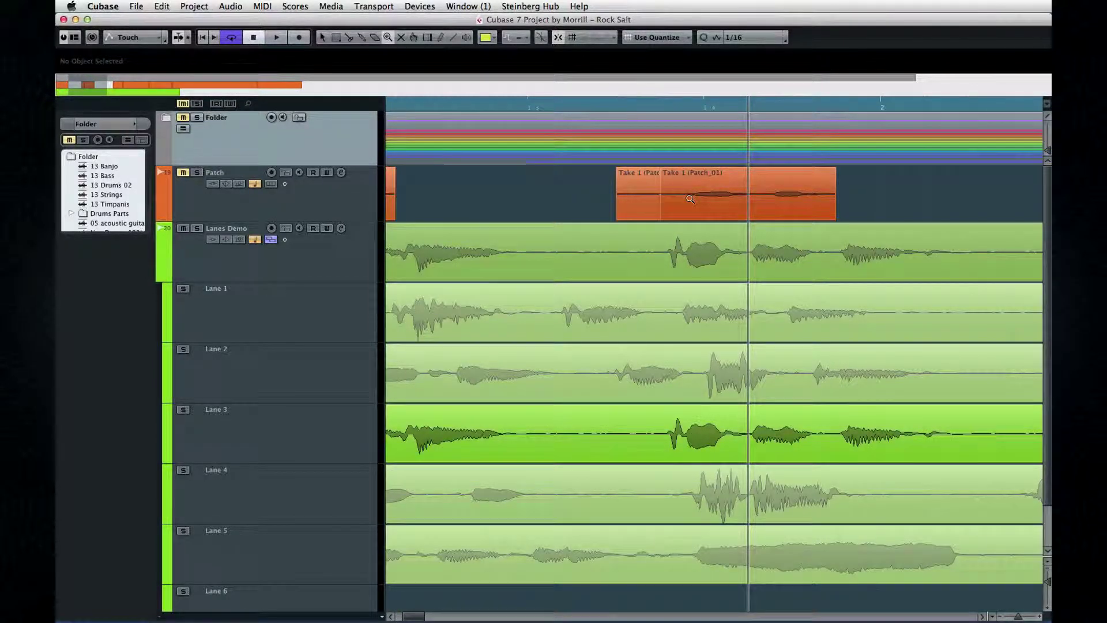
key("shift+f")
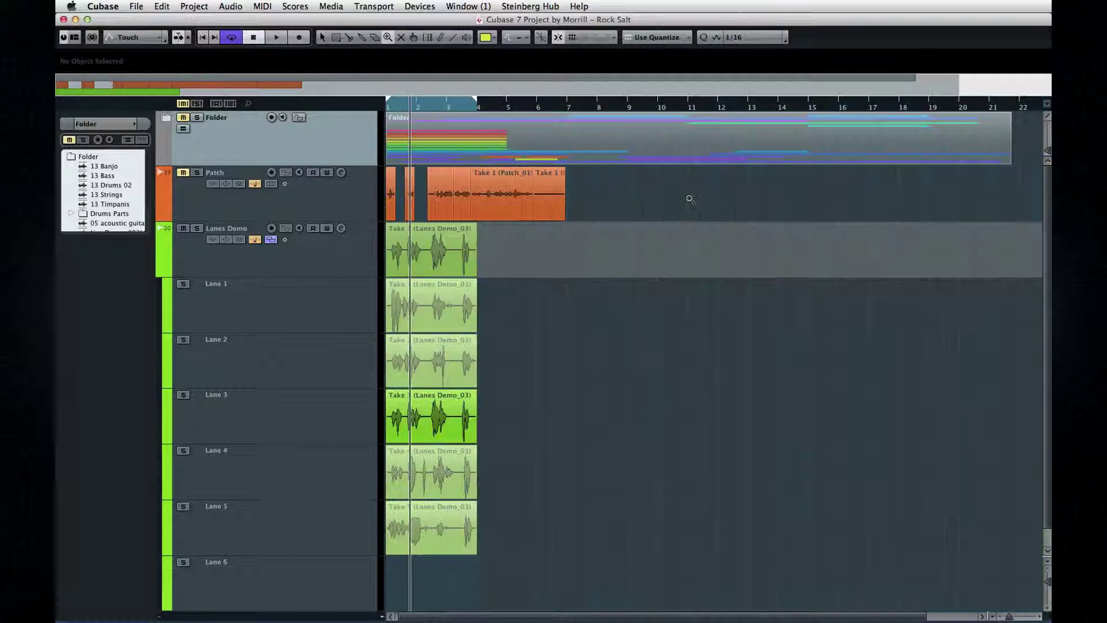
left_click(414, 189)
left_click(431, 189)
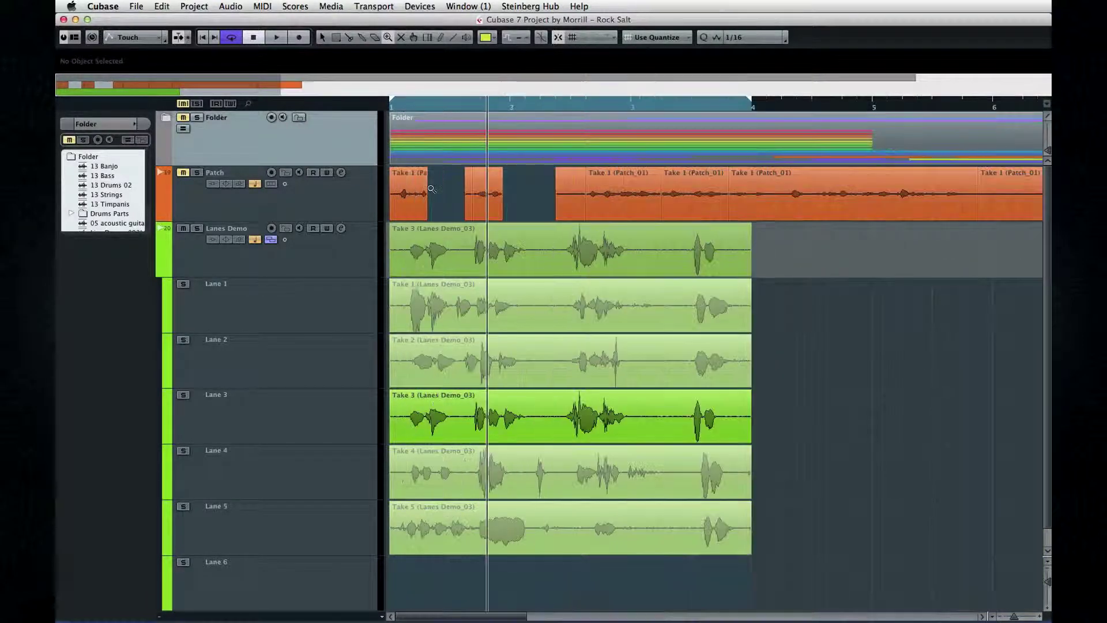
left_click(433, 189)
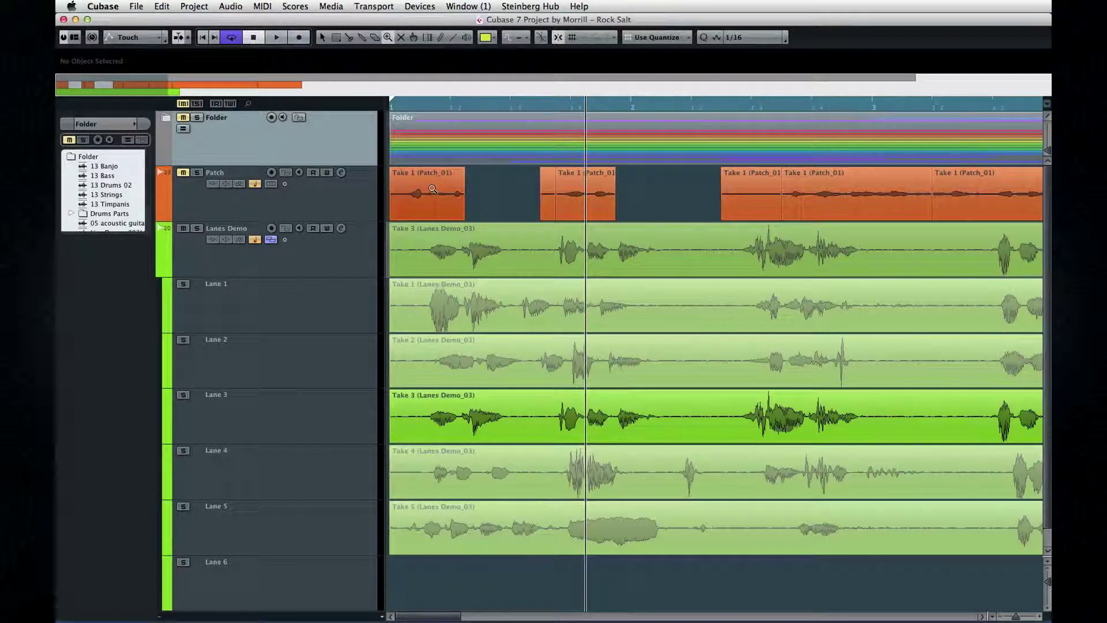
key("shift+f")
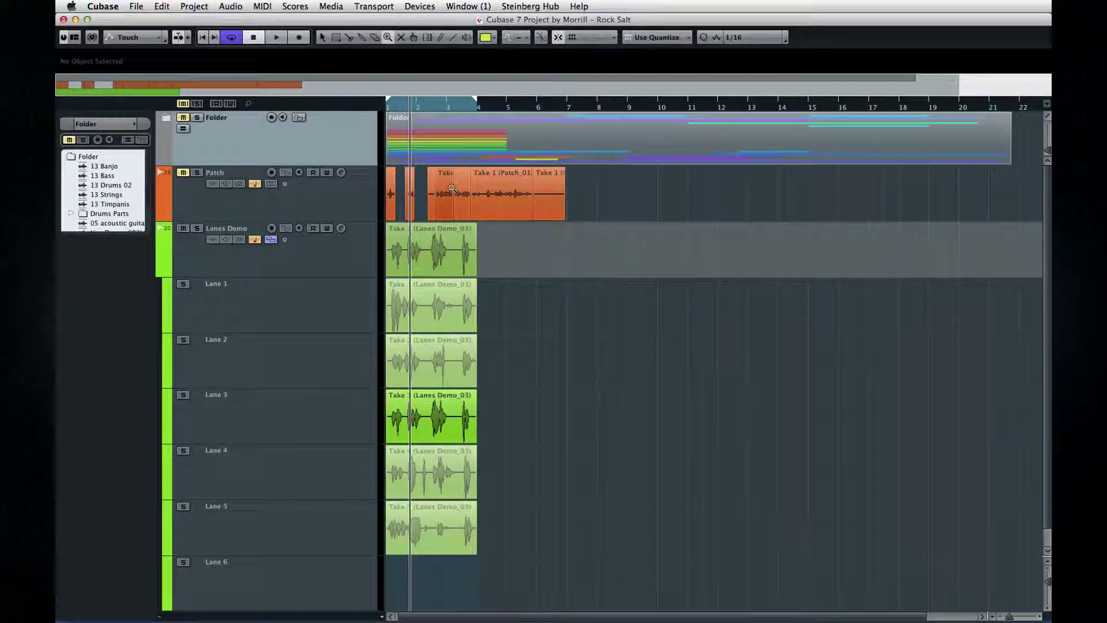
key("alt+n")
Mute the first, bar 2.3 and bar 3.2 Take 1 Patch events with the Mute tool.
key("7")
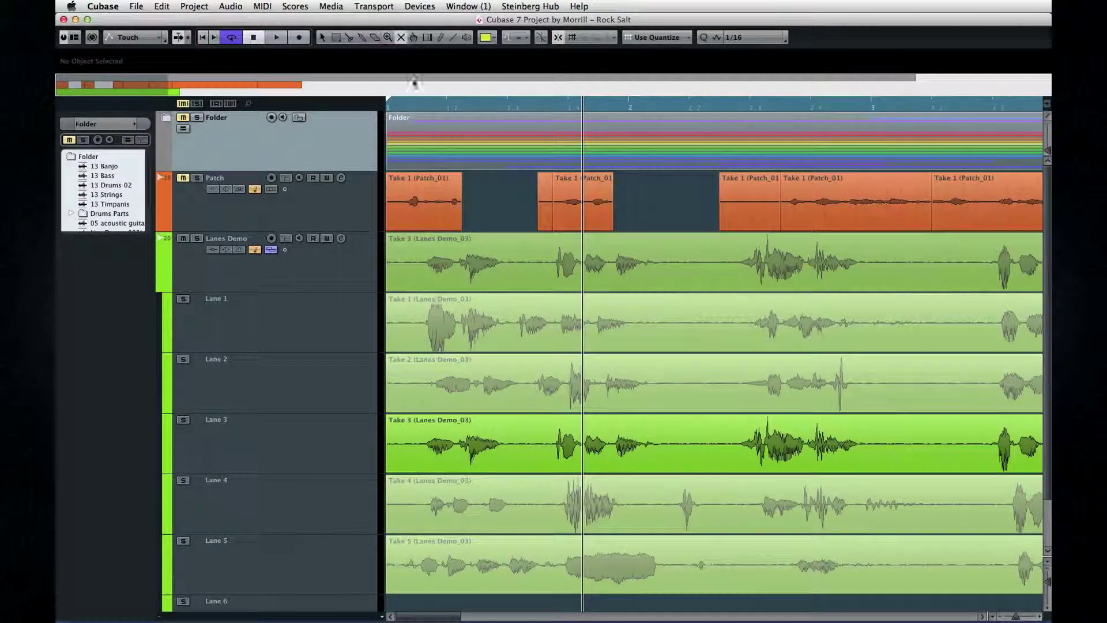
left_click(438, 203)
left_click(750, 202)
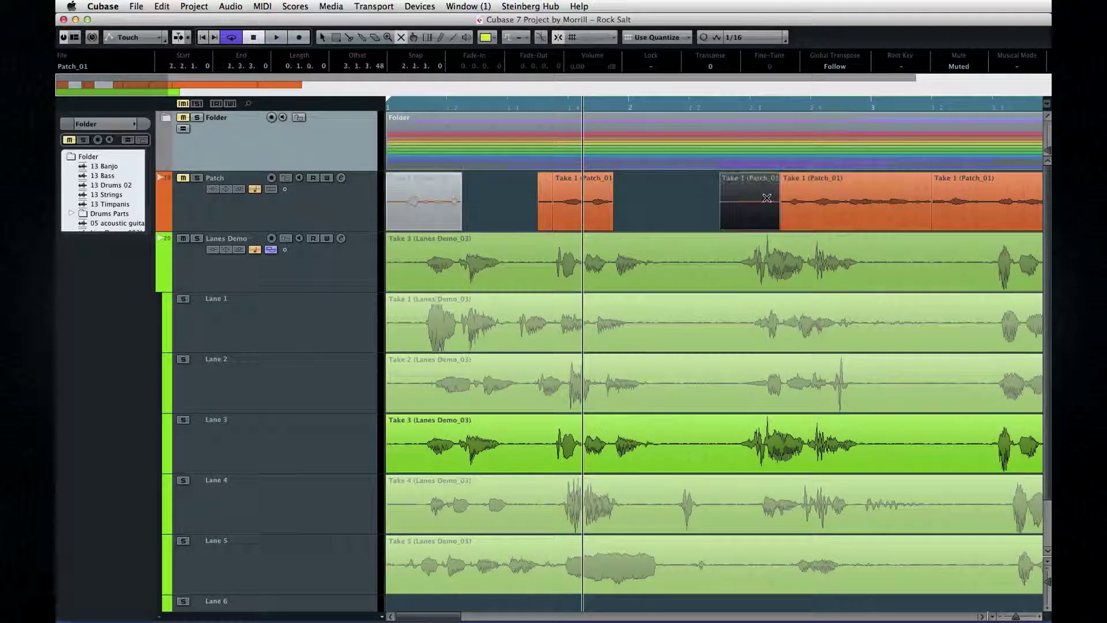
left_click(948, 200)
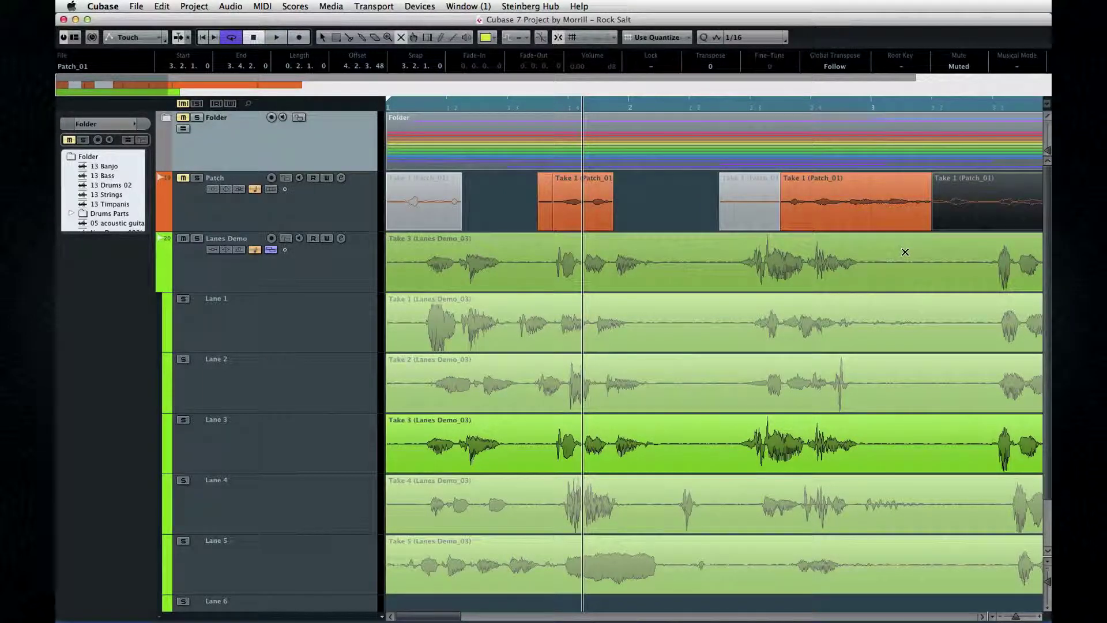
Comp Lanes Demo sections from Take 1, then Take 2, Take 3 and Take 4 with the Comp tool.
left_click(414, 38)
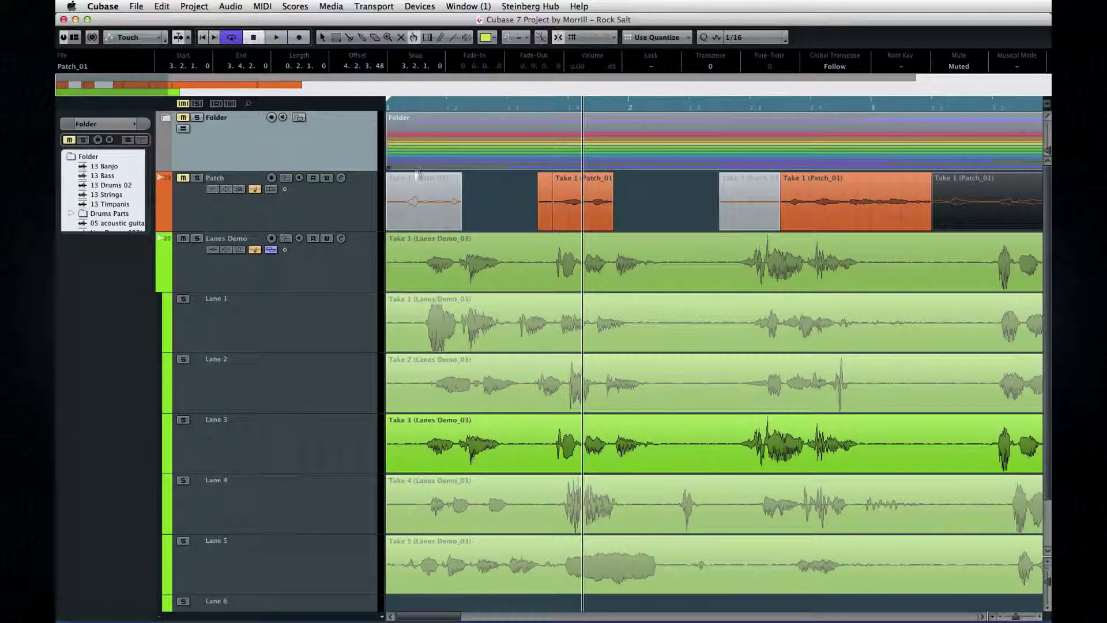
left_click_drag(423, 324, 644, 337)
left_click_drag(751, 330, 887, 331)
left_click(528, 324)
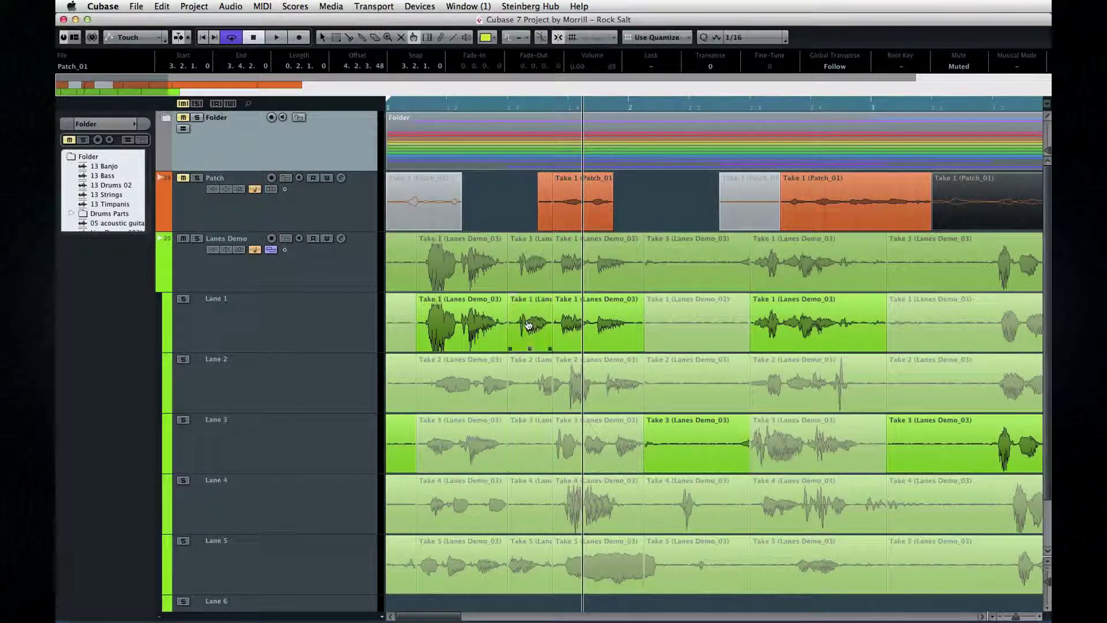
left_click(576, 374)
left_click(790, 452)
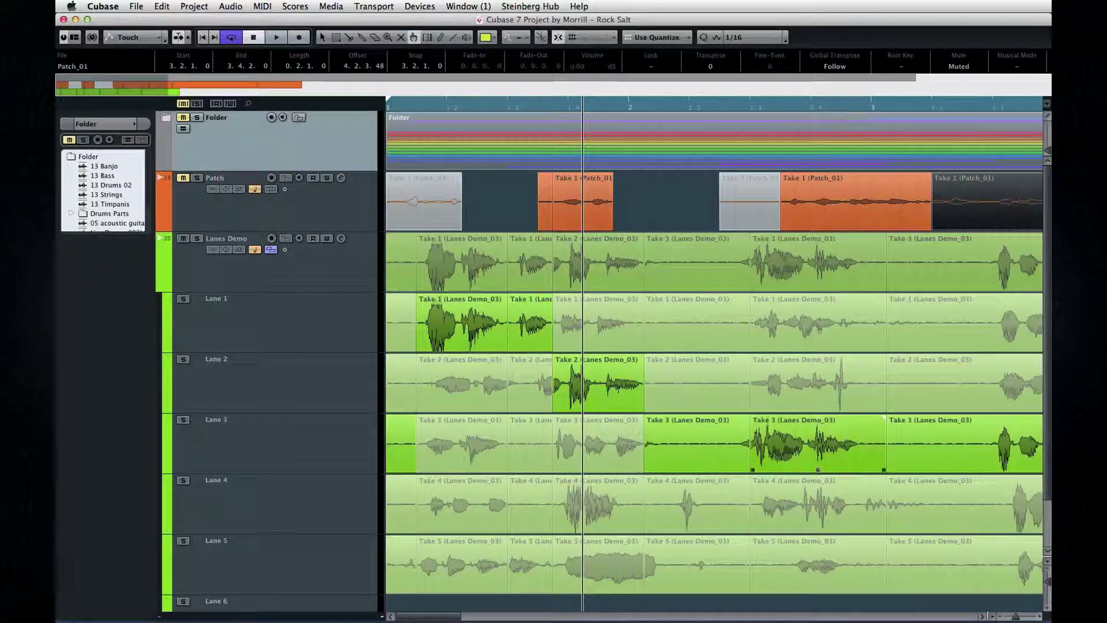
left_click(928, 502)
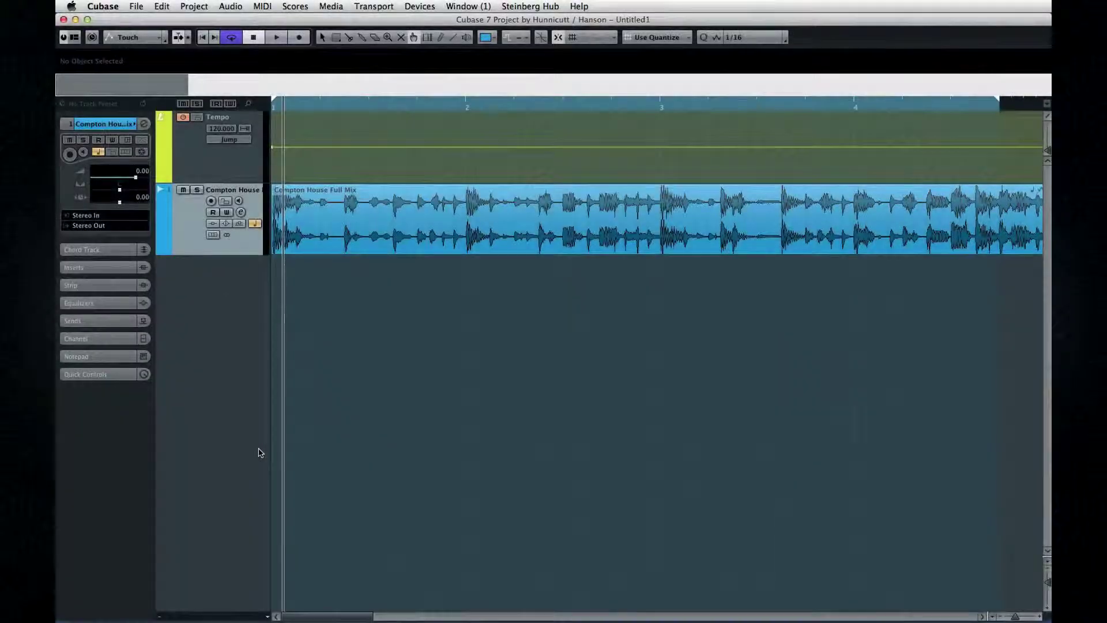
Warp the Compton House Full Mix to the grid with Time Warp, using Warp Grid (musical events follow).
left_click(425, 38)
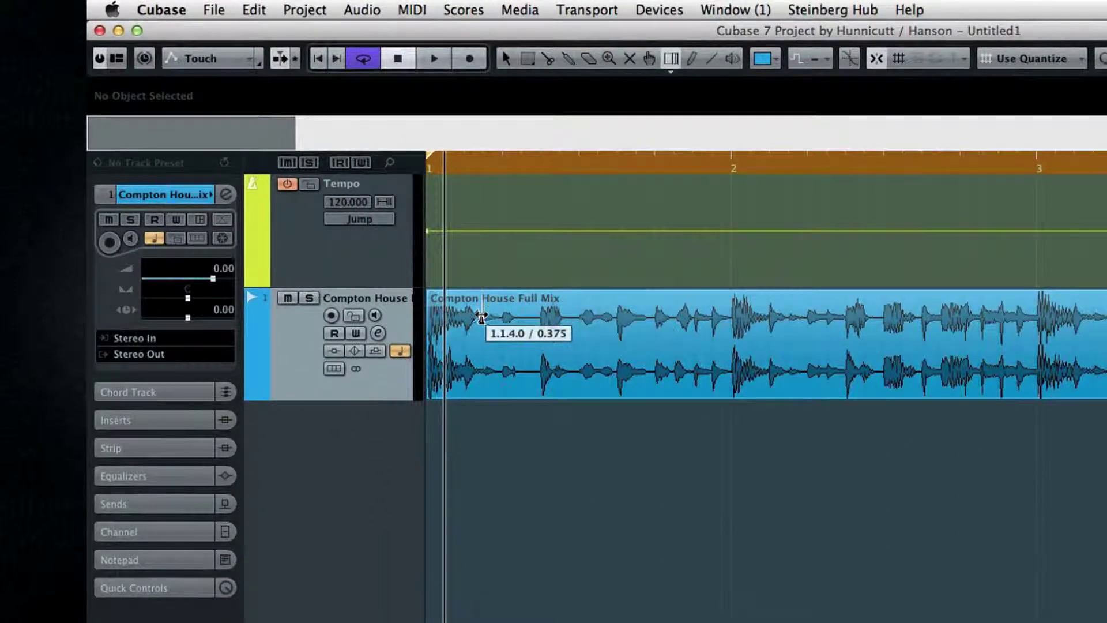
left_click_drag(307, 200, 366, 203)
left_click_drag(574, 319, 695, 322)
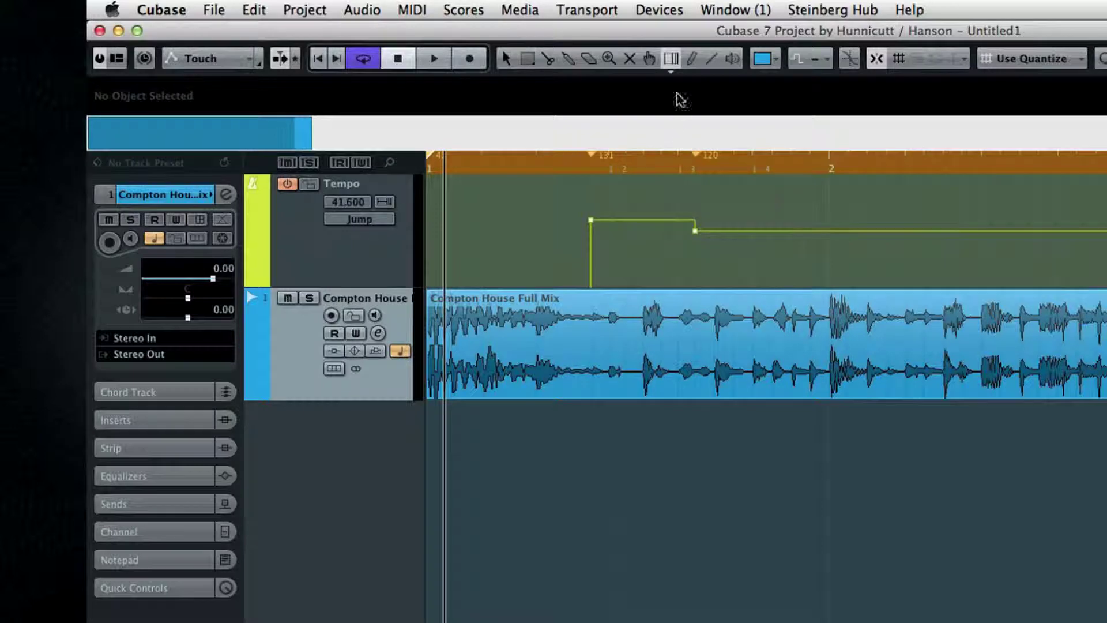
left_click(670, 60)
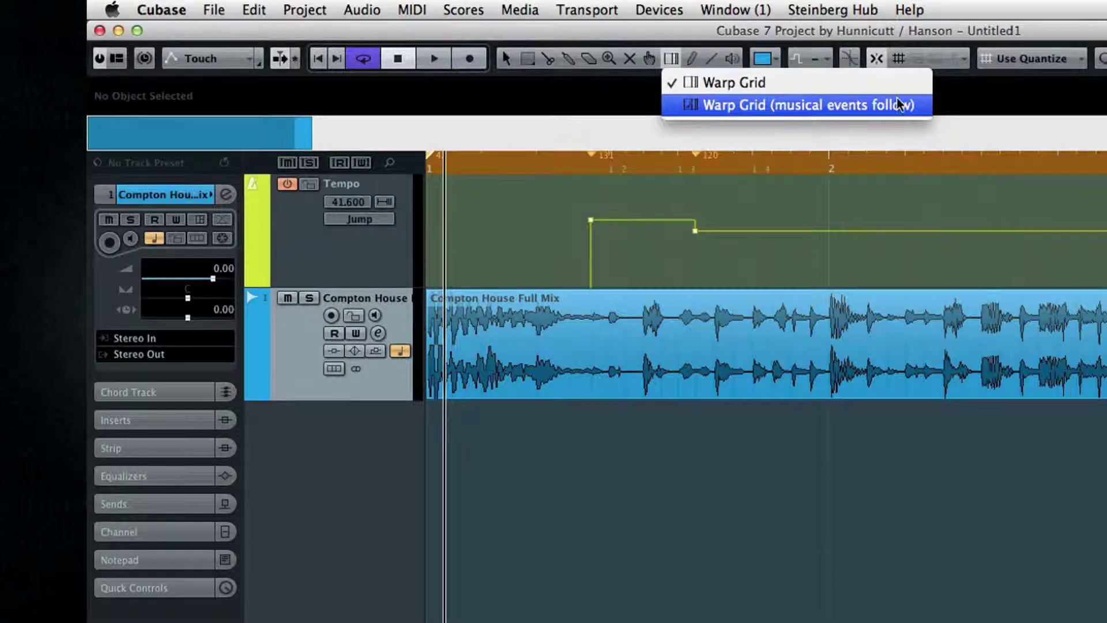
left_click(930, 108)
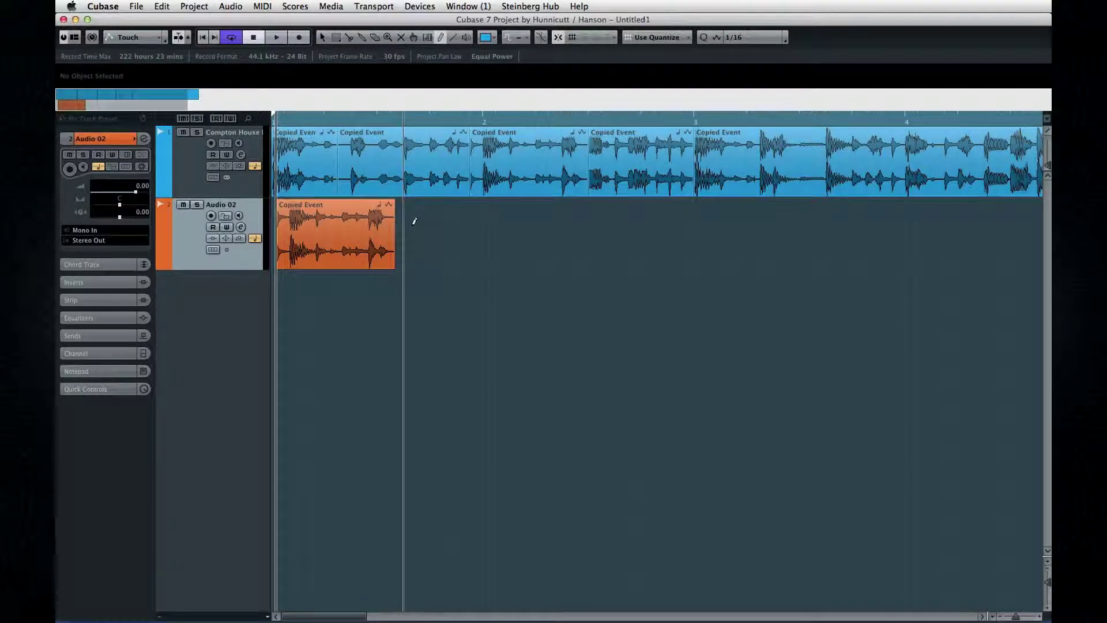
Draw an empty event on Audio 02 and a wavy curve in its volume automation lane.
left_click_drag(414, 221, 644, 228)
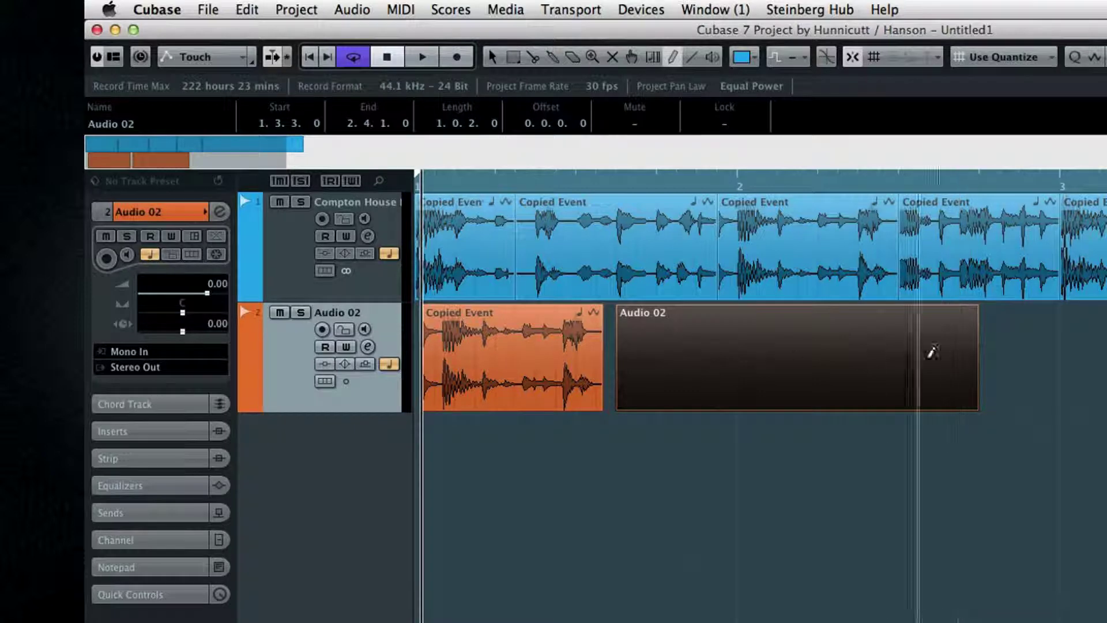
left_click(242, 404)
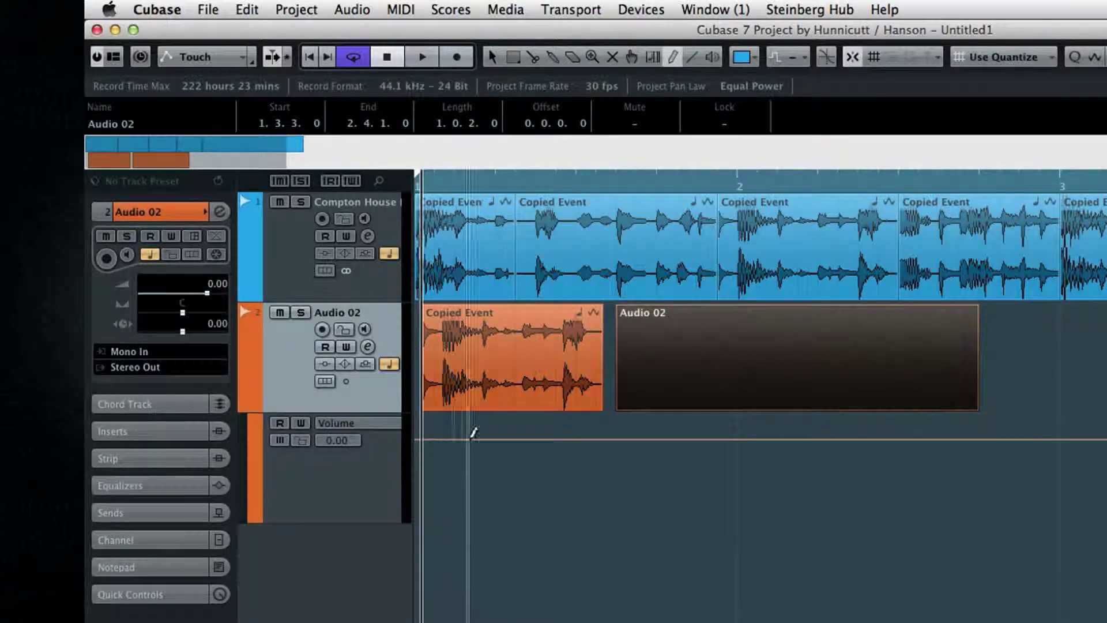
mouse_move(458, 457)
left_mouse_down()
mouse_move(484, 477)
mouse_move(517, 447)
mouse_move(542, 477)
mouse_move(587, 450)
left_mouse_up()
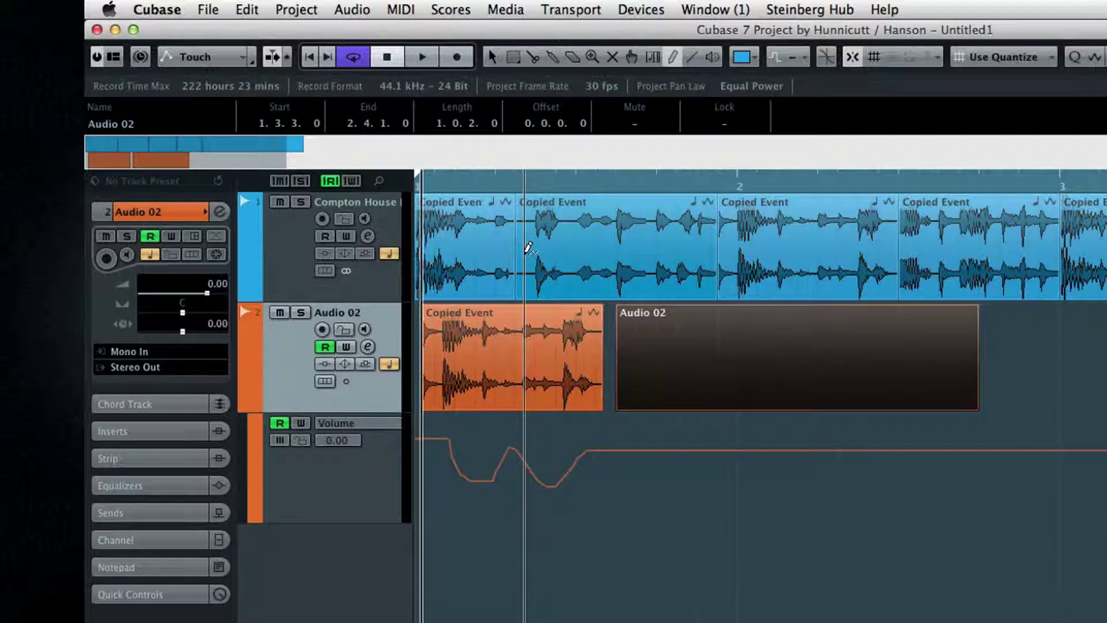
Pencil a volume dip into the second Copied Event and move it onto Audio 02 at 2.4.3.
left_click(526, 282)
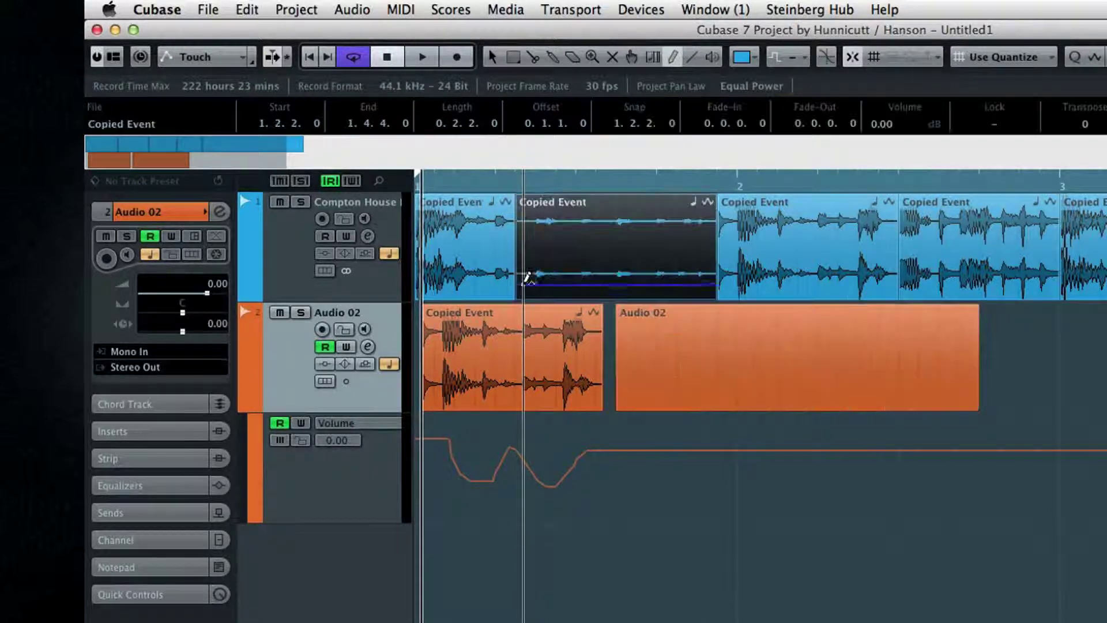
mouse_move(528, 280)
left_mouse_down()
mouse_move(540, 226)
mouse_move(570, 254)
mouse_move(605, 208)
mouse_move(649, 281)
mouse_move(674, 259)
mouse_move(683, 229)
left_mouse_up()
key("1")
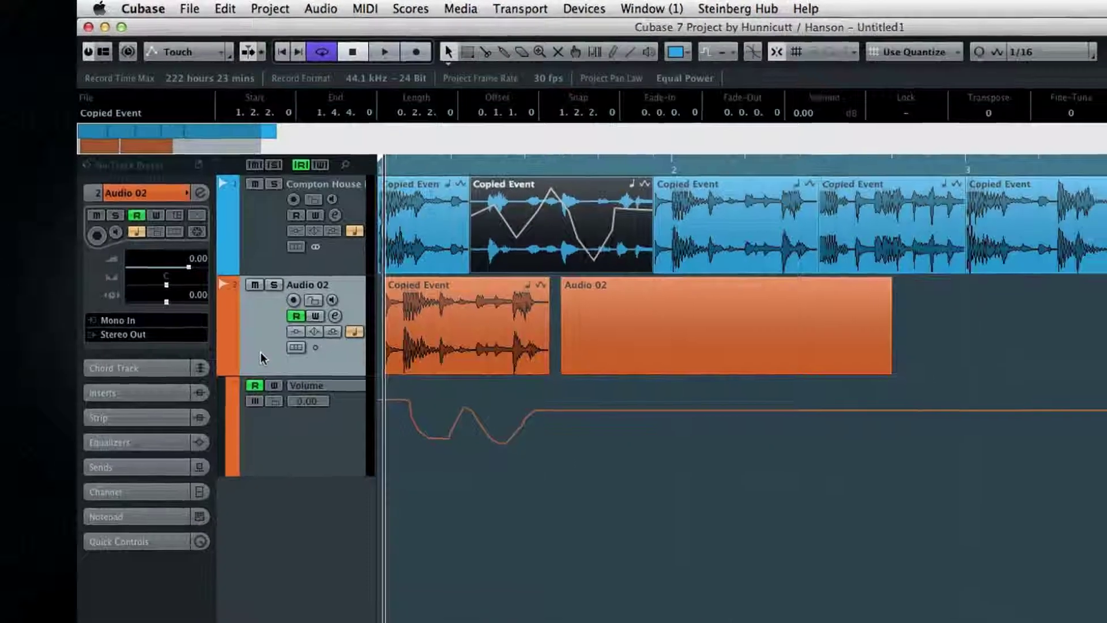
left_click_drag(630, 265, 1106, 376)
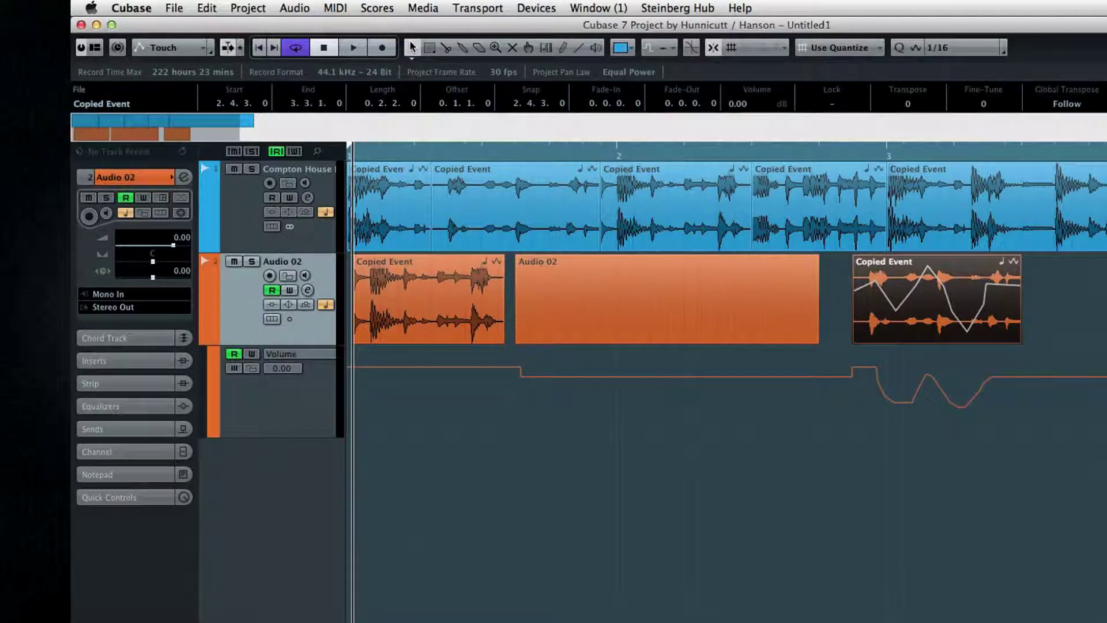
Alt-drag the Audio 02 Copied Event's handle to add two repeated copies to its right.
left_click(1013, 337)
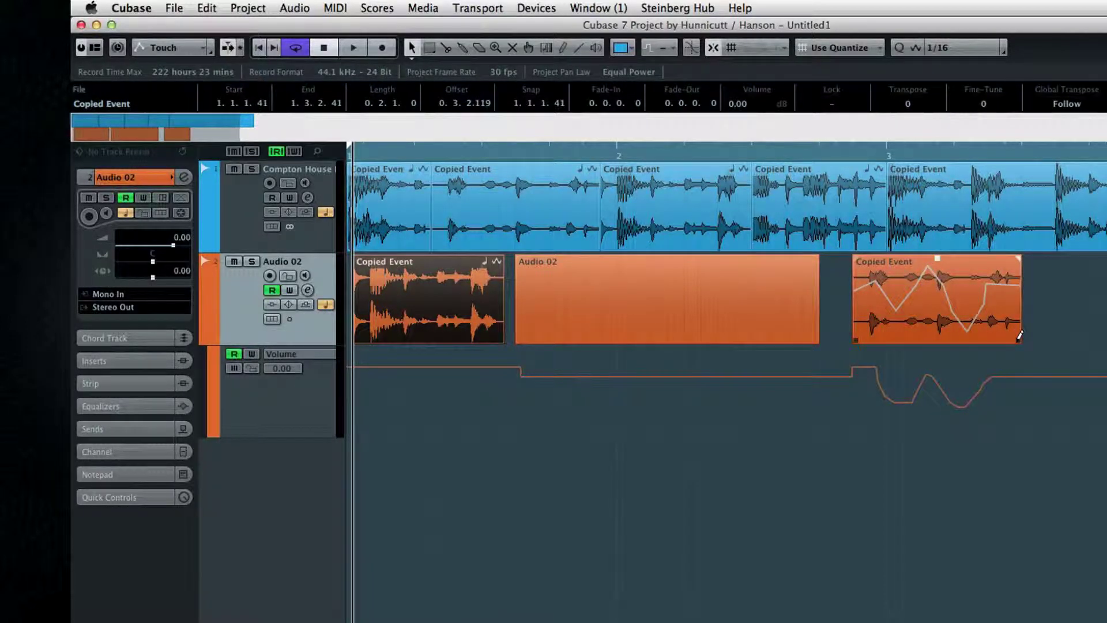
left_click_drag(1021, 335, 1099, 345)
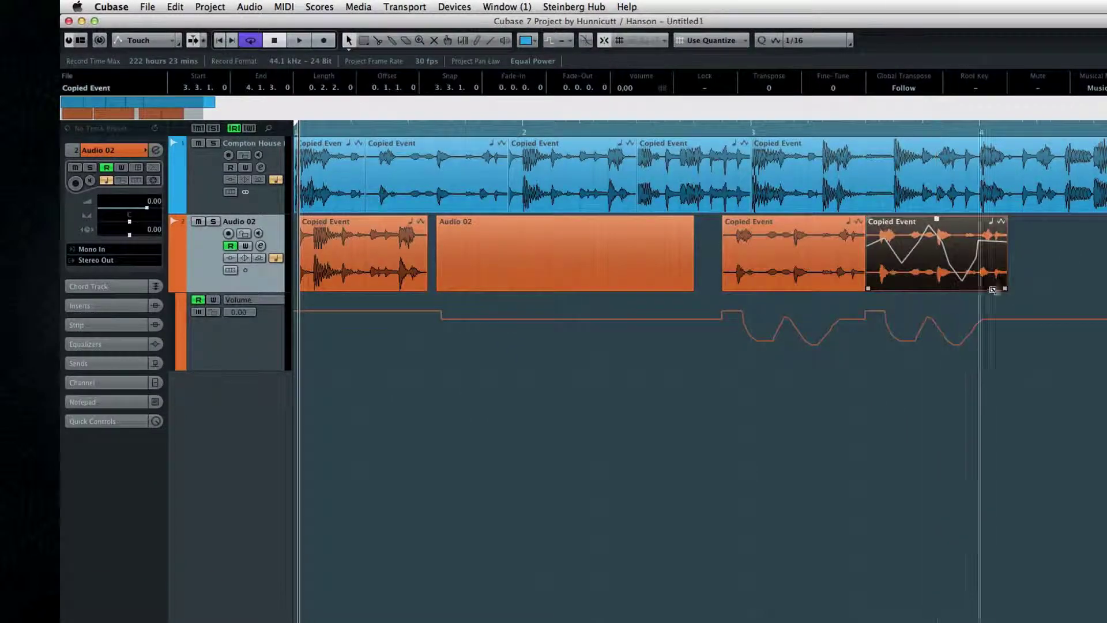
left_click_drag(992, 290, 1058, 290)
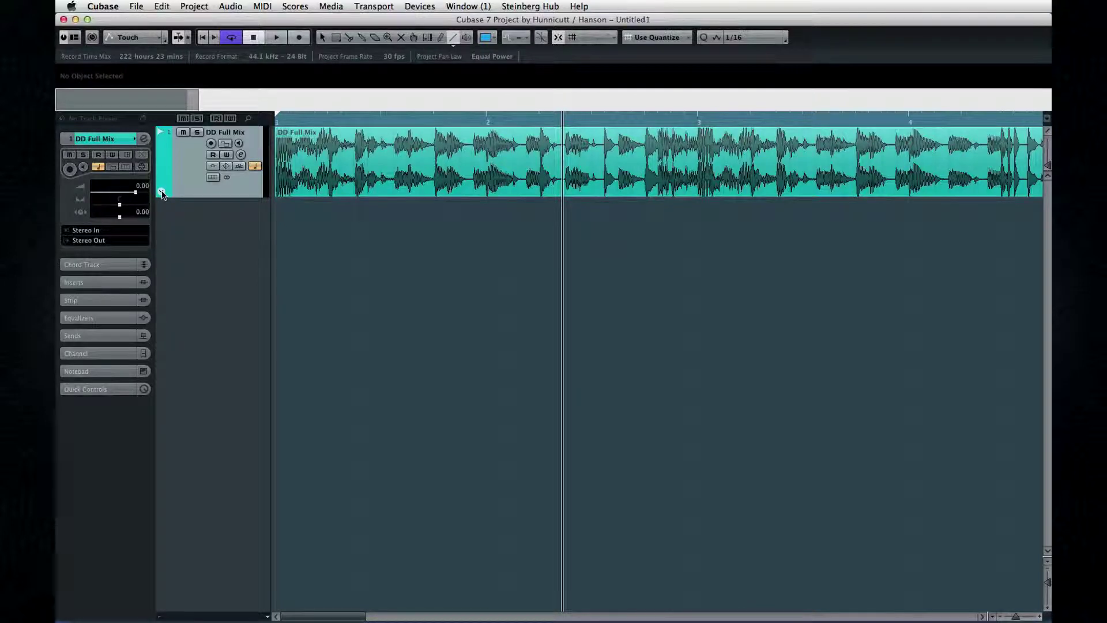
Show the DD Full Mix volume lane and draw a rising volume line across it.
left_click(162, 193)
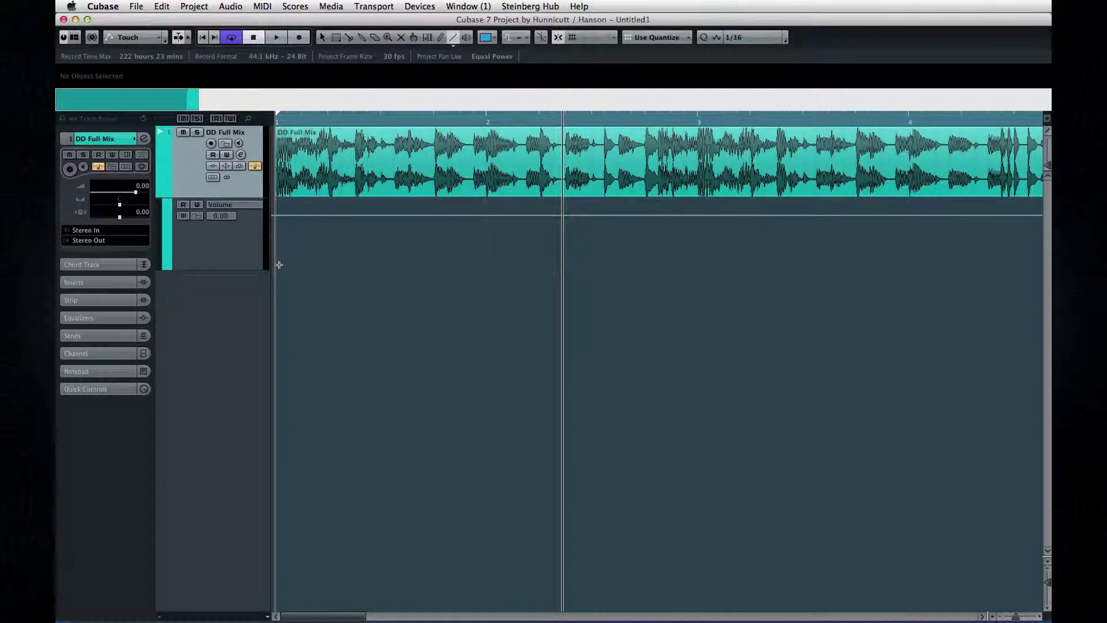
left_click_drag(280, 265, 523, 213)
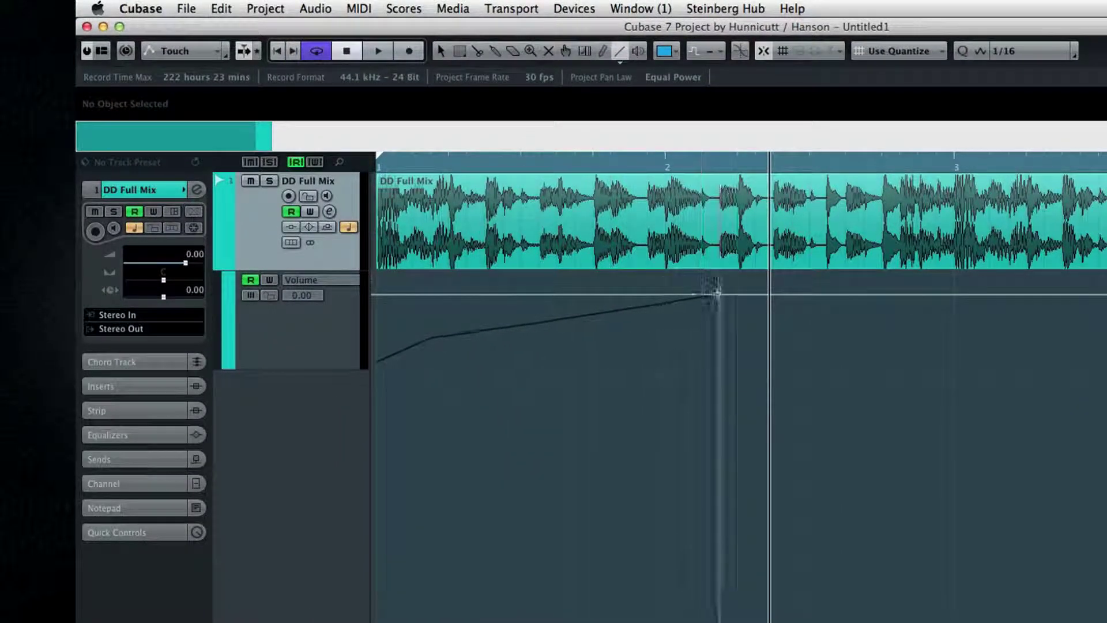
mouse_move(715, 292)
left_mouse_down()
mouse_move(737, 282)
mouse_move(1007, 352)
left_mouse_up()
Draw triangle and sine volume patterns with the Line tool, then undo them.
left_click(616, 53)
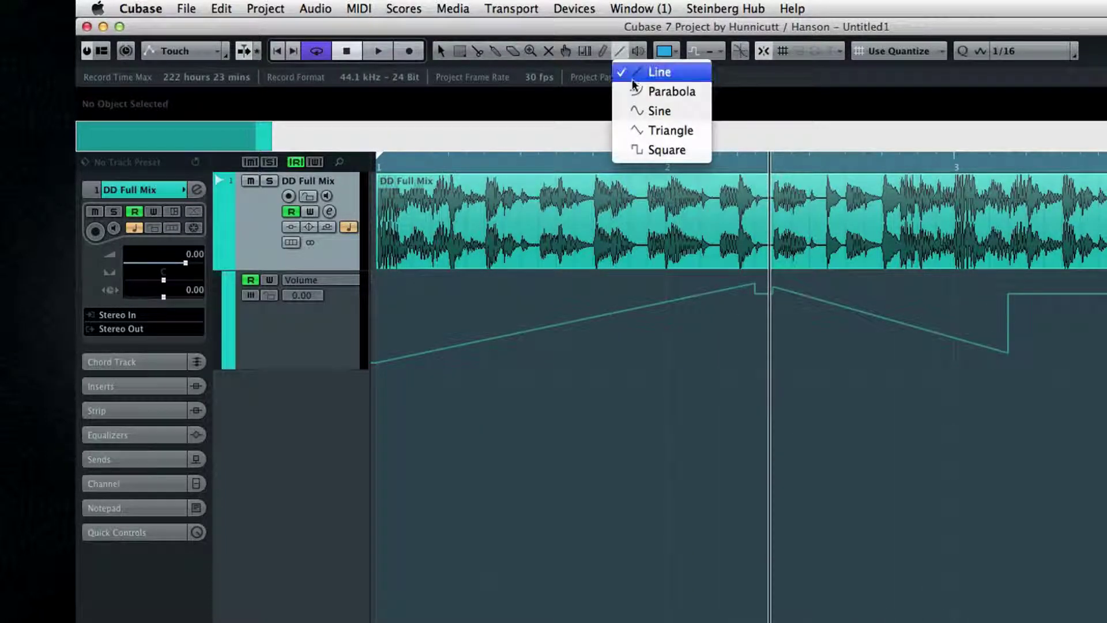
left_click(645, 131)
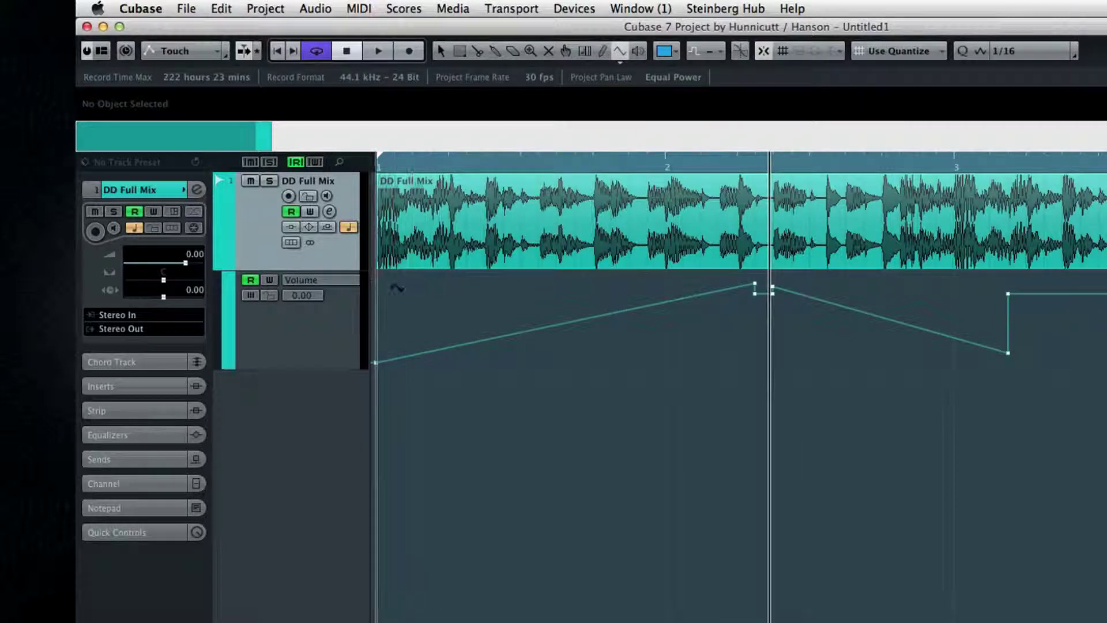
mouse_move(378, 305)
left_mouse_down()
mouse_move(673, 330)
mouse_move(753, 292)
mouse_move(828, 323)
mouse_move(826, 302)
left_mouse_up()
left_click(618, 52)
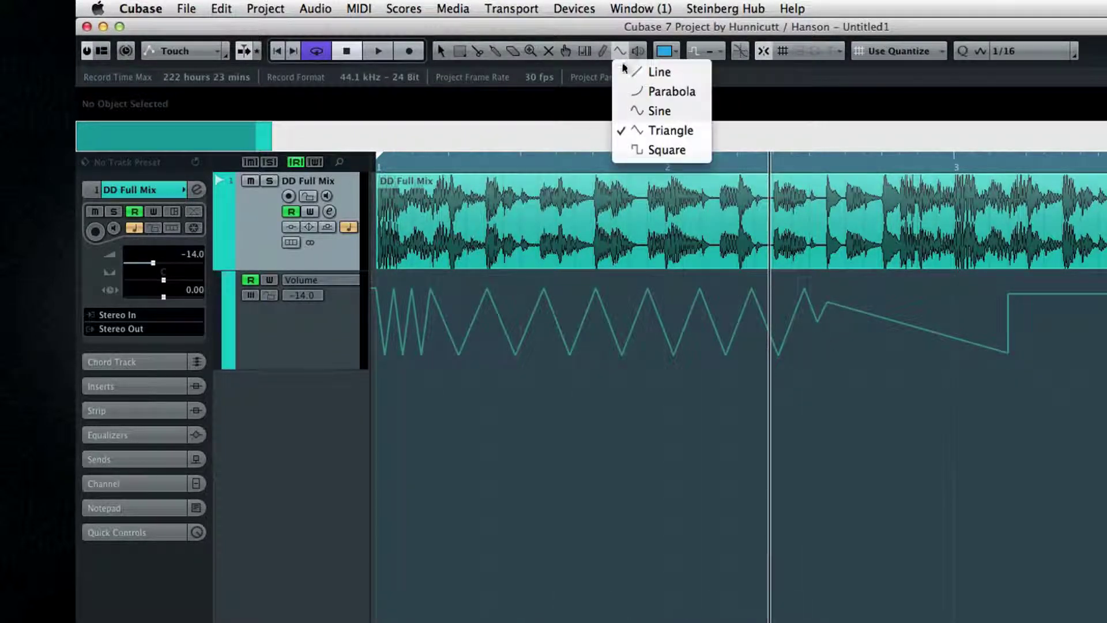
left_click(632, 111)
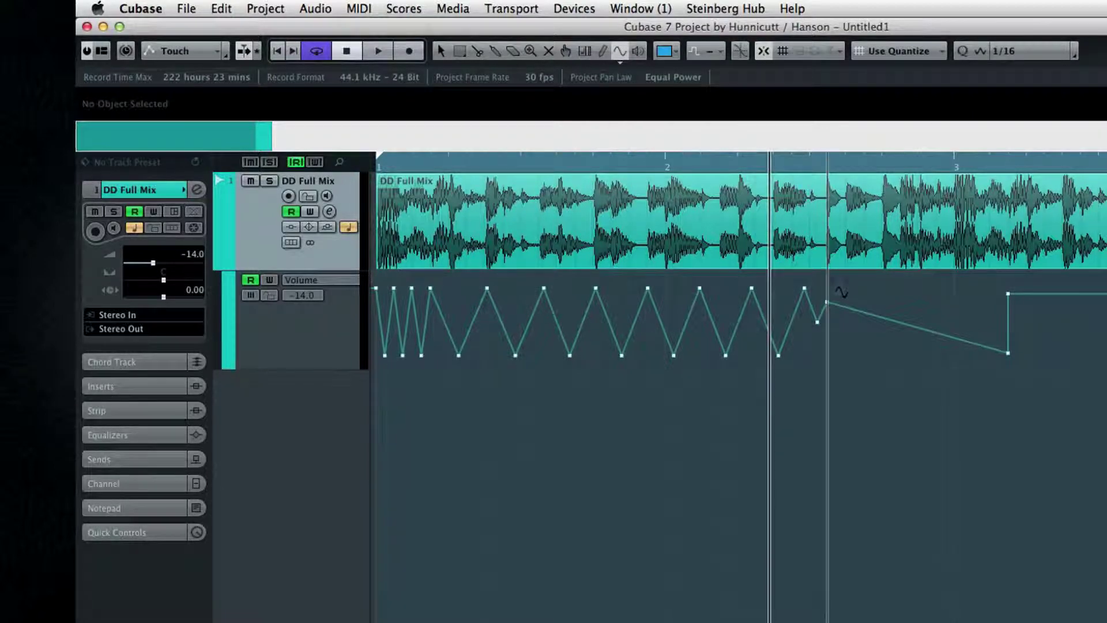
mouse_move(836, 289)
left_mouse_down()
mouse_move(1019, 342)
mouse_move(1106, 343)
left_mouse_up()
left_click_drag(815, 251, 821, 240)
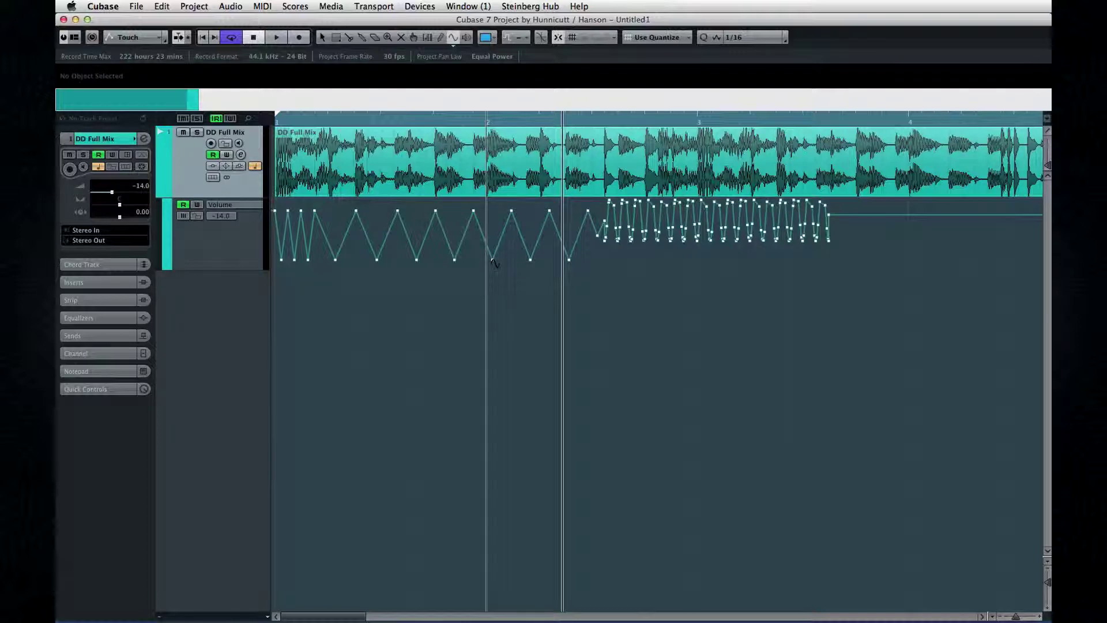
key("1")
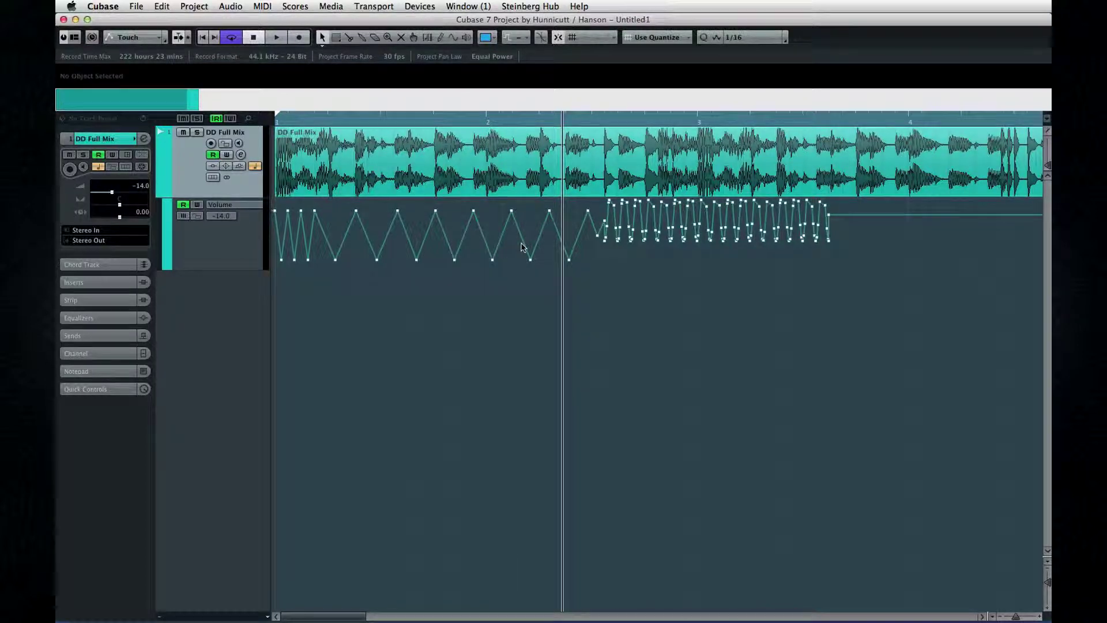
key("super+z")
key("super+z")
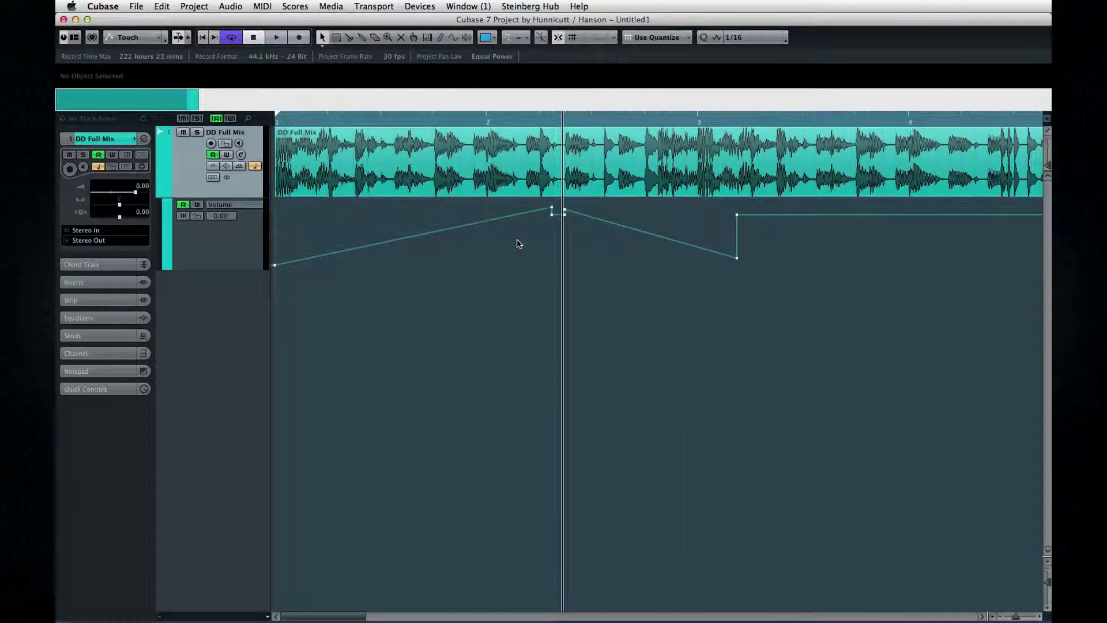
Set quantize to 1/4 and draw a sine volume curve from bar 1 onward.
left_click(736, 39)
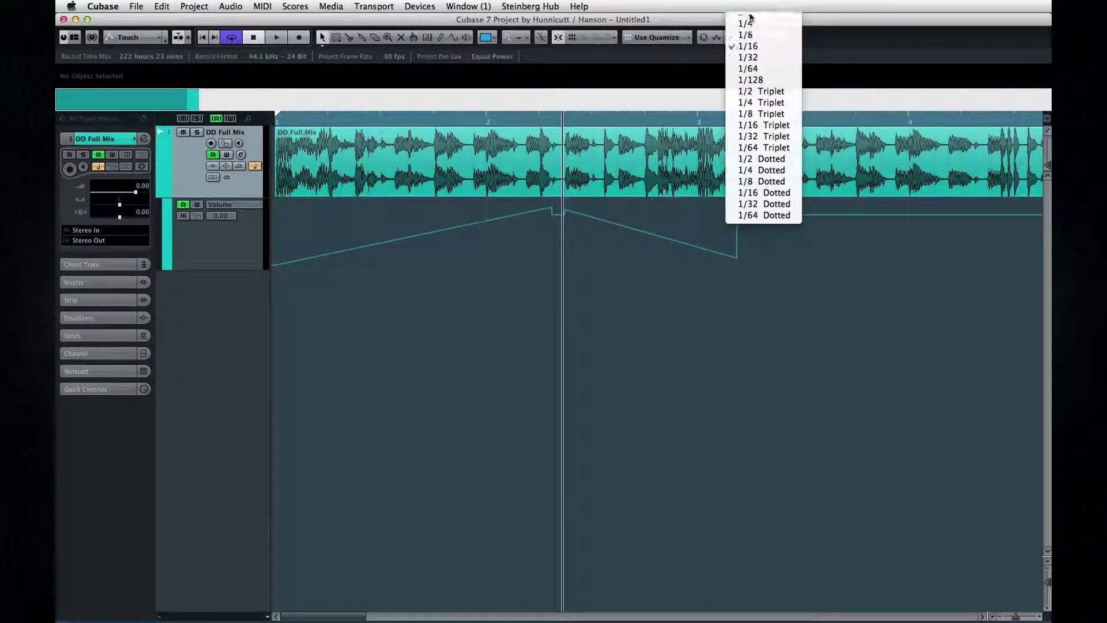
left_click(751, 40)
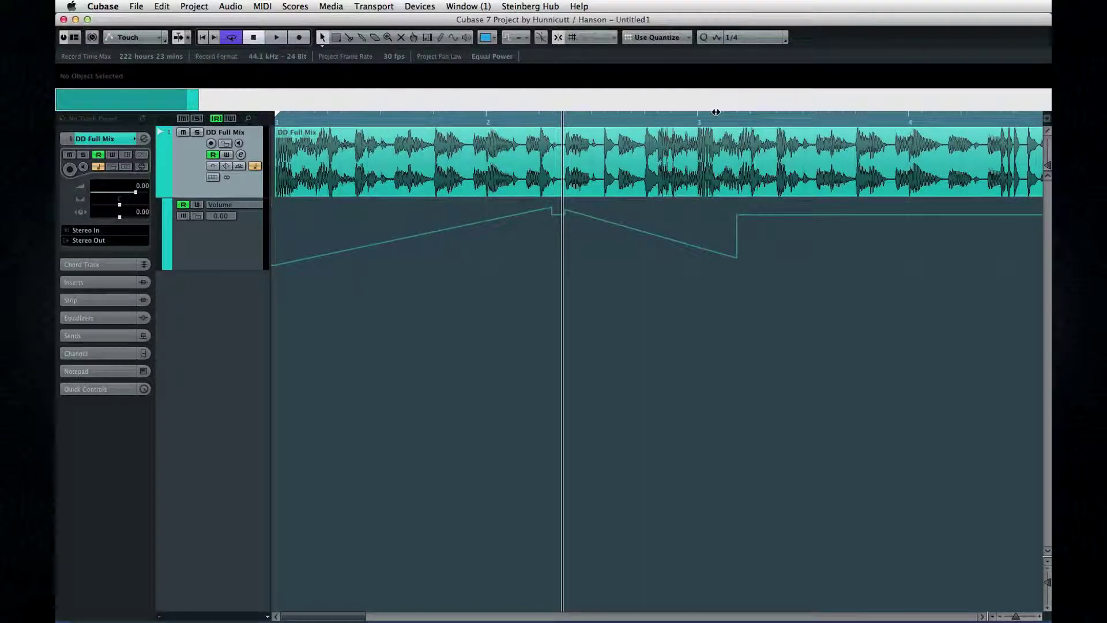
left_click(454, 37)
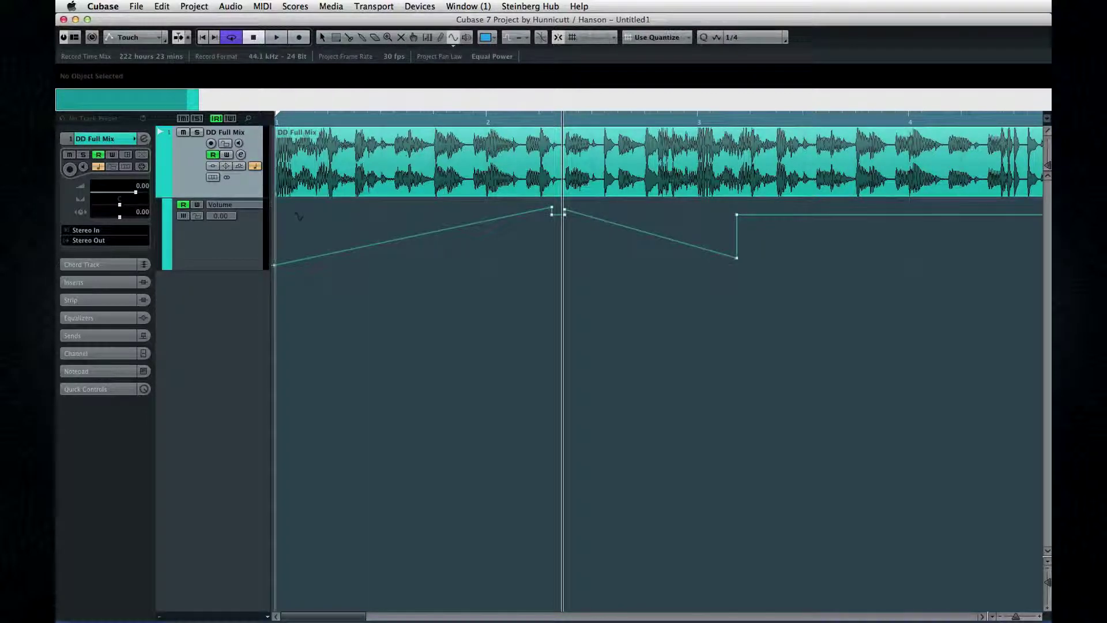
left_click_drag(276, 230, 748, 260)
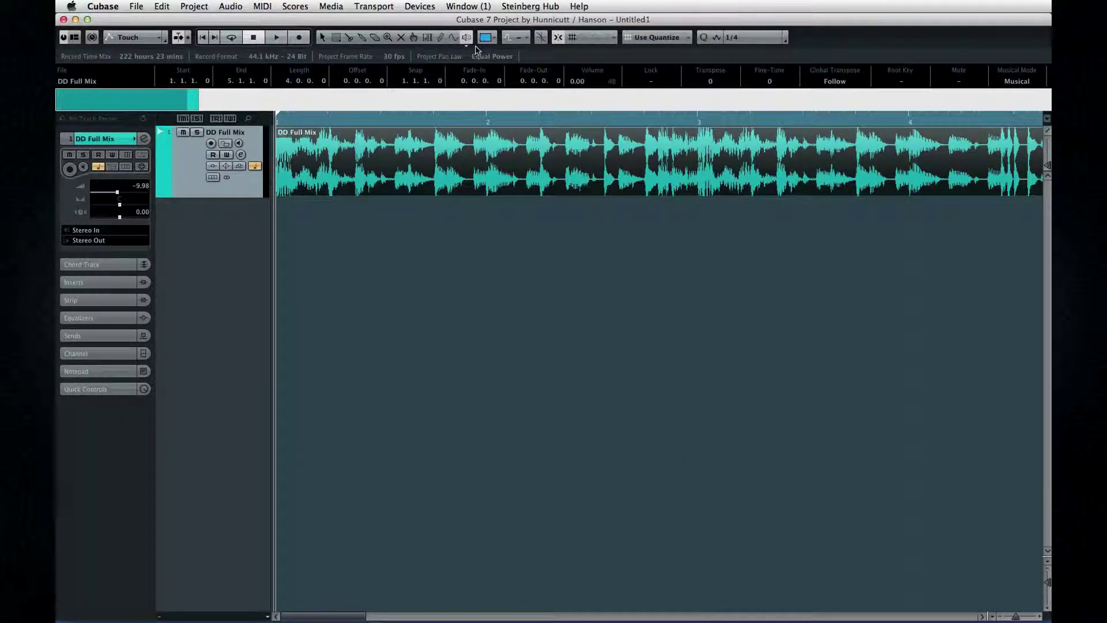
Audition two parts of the DD Full Mix event with the Play tool.
left_click(466, 37)
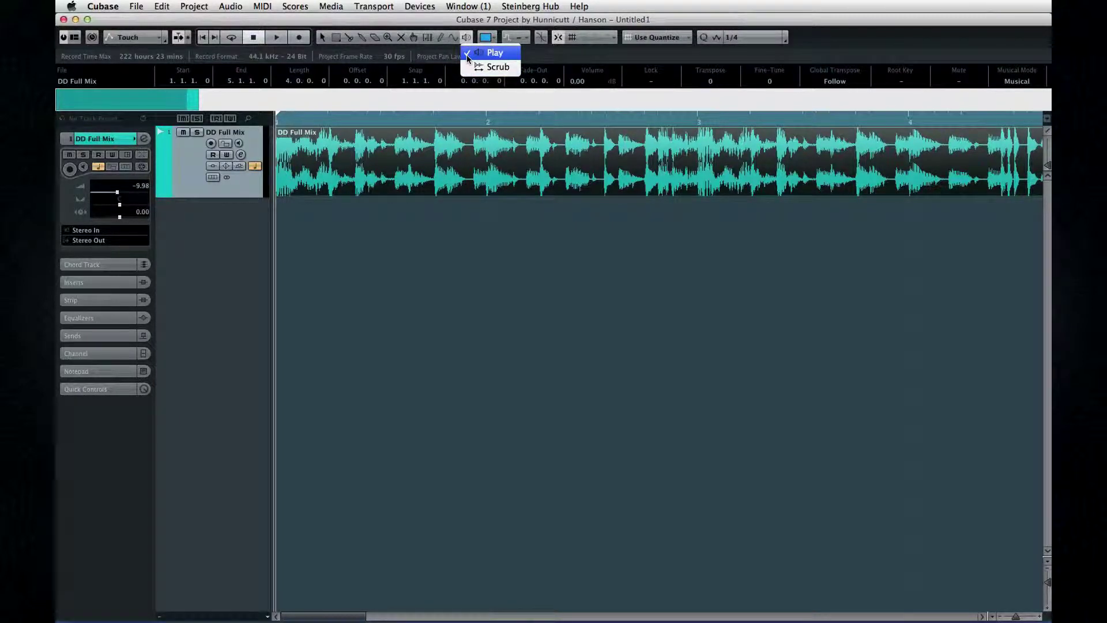
left_click(467, 56)
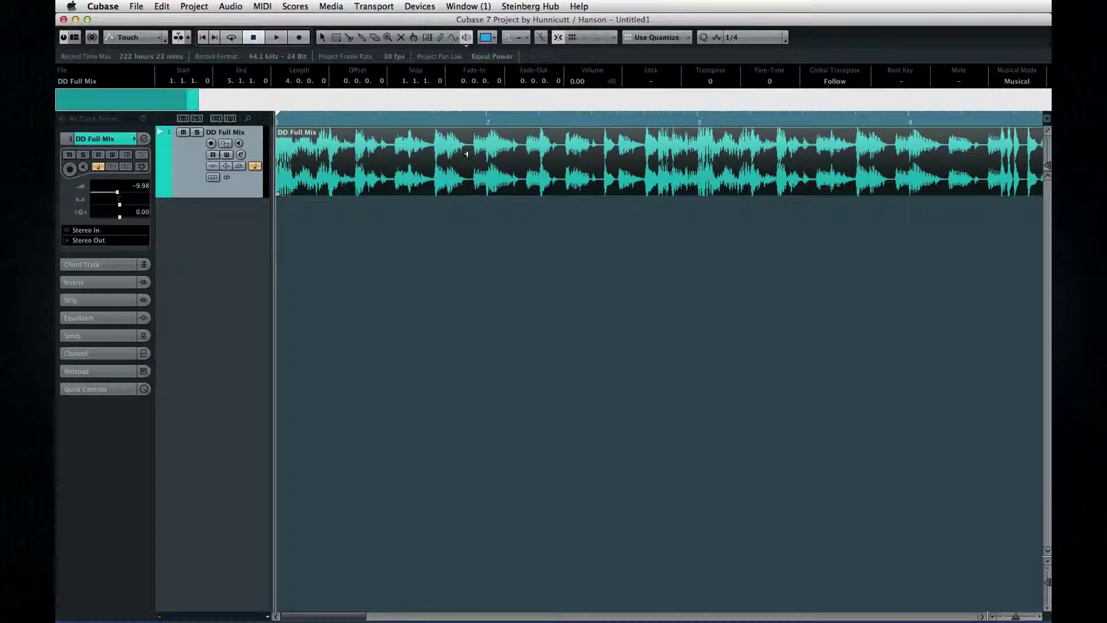
left_click(466, 154)
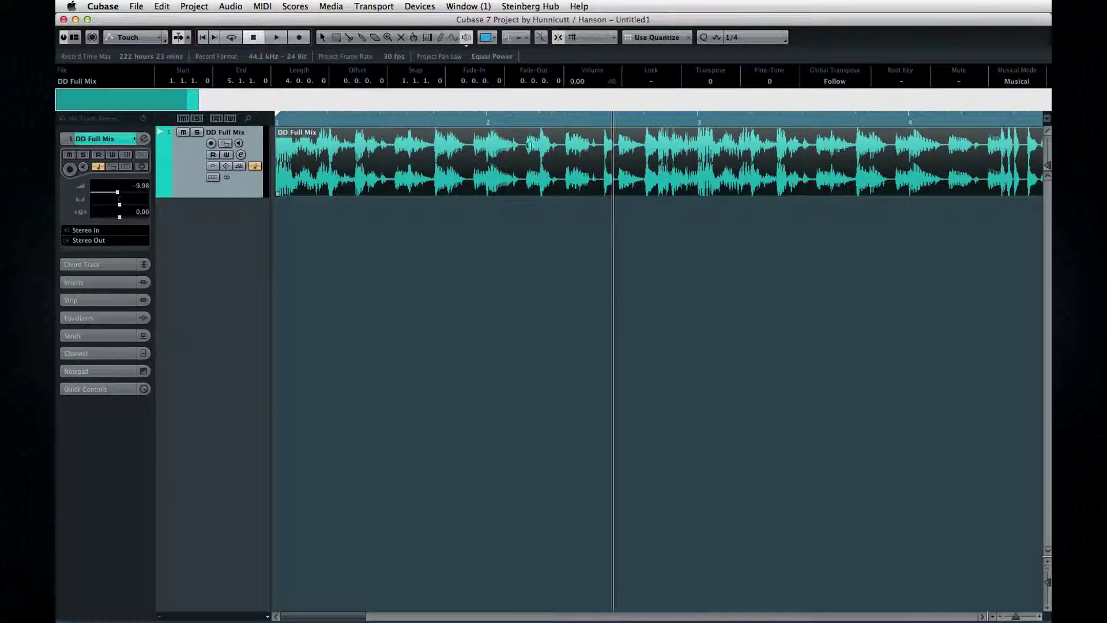
left_click(640, 145)
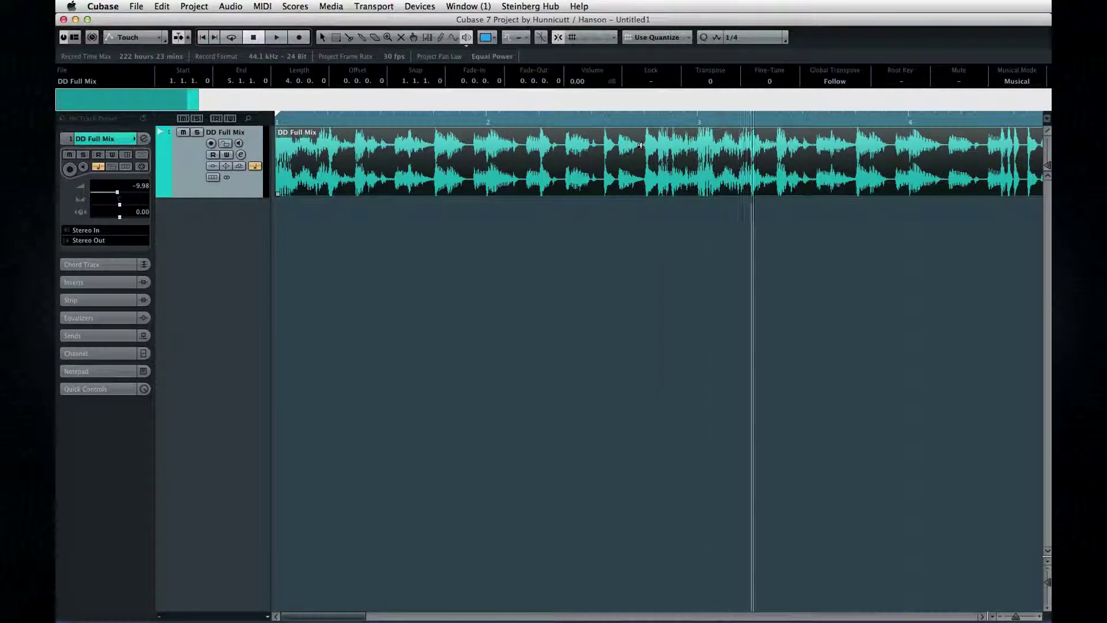
Scrub backward through the DD Full Mix waveform with the Scrub tool.
left_click(468, 38)
left_click(477, 67)
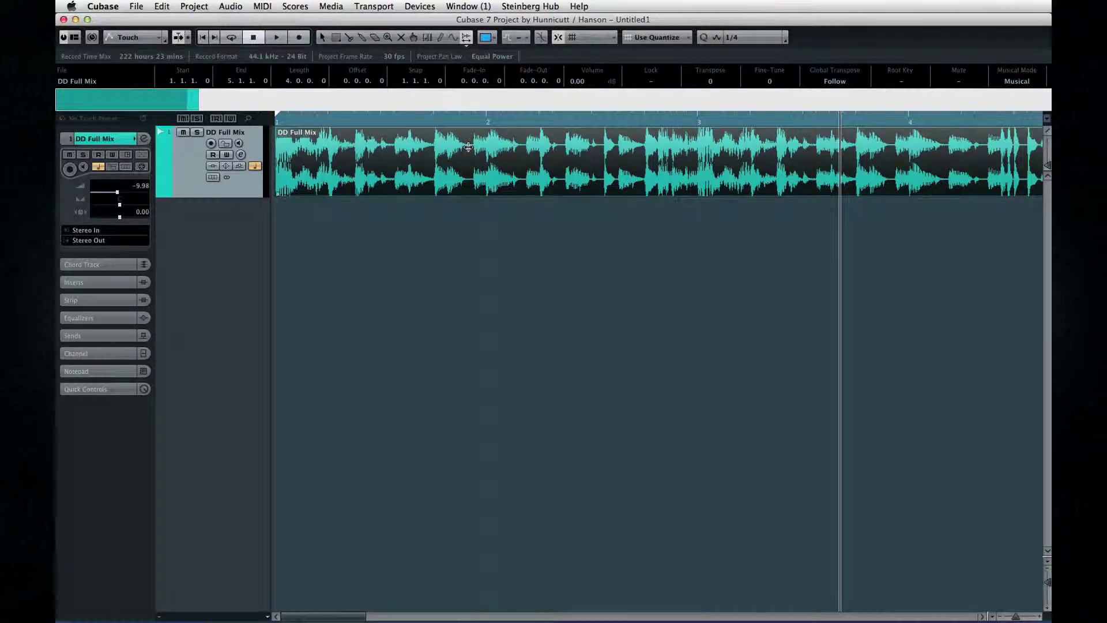
left_click_drag(469, 151, 410, 151)
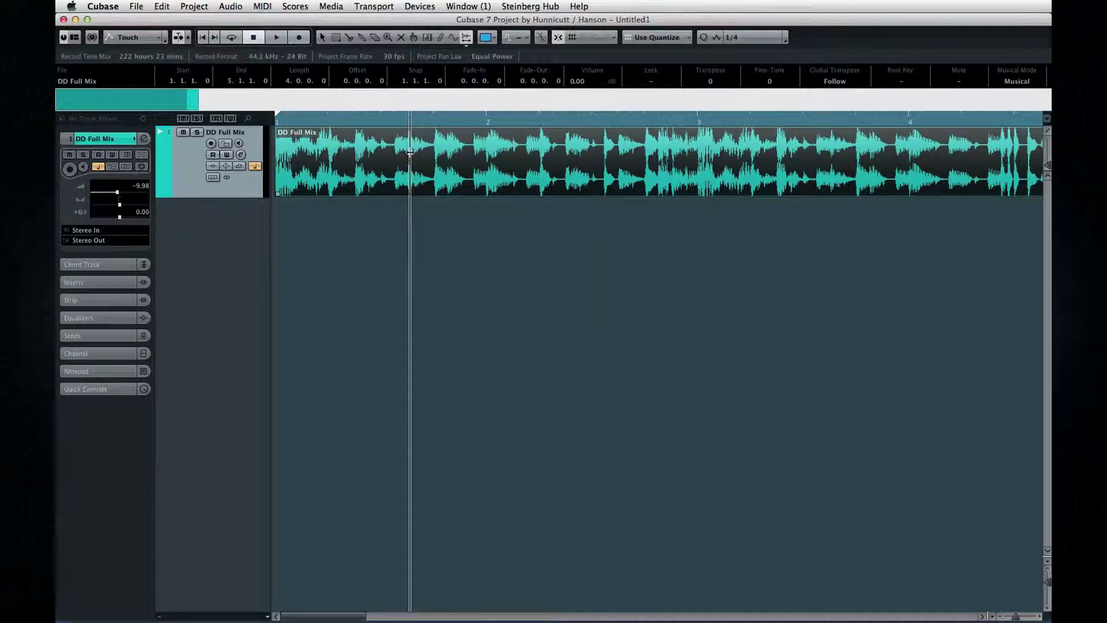
Colour the DD Full Mix event orange with Color 2 and open Select Colors.
left_click(488, 39)
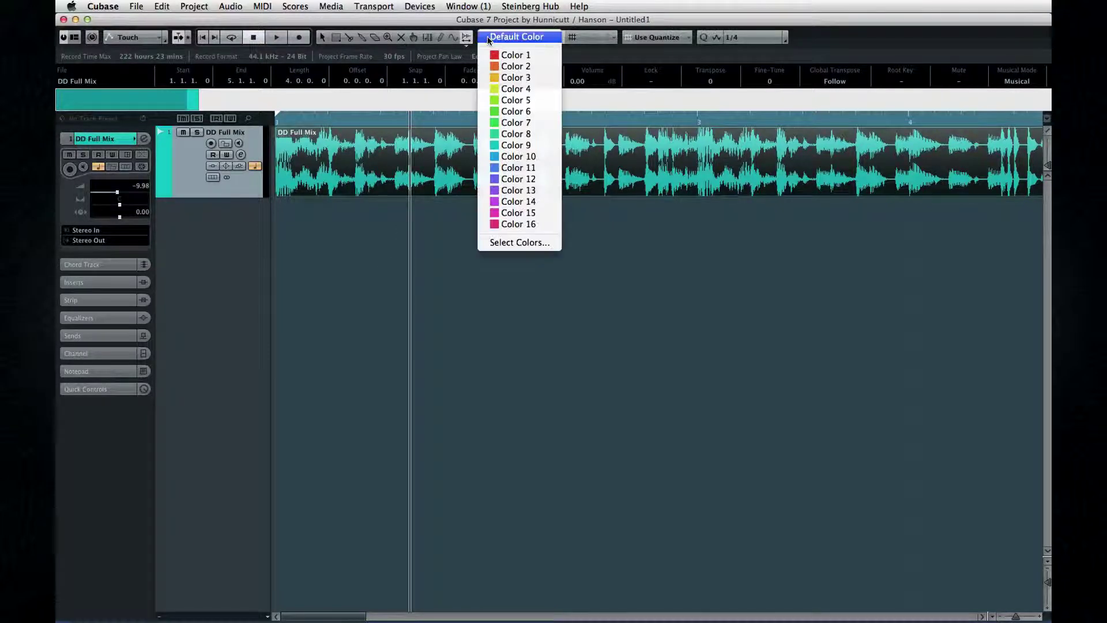
left_click(496, 66)
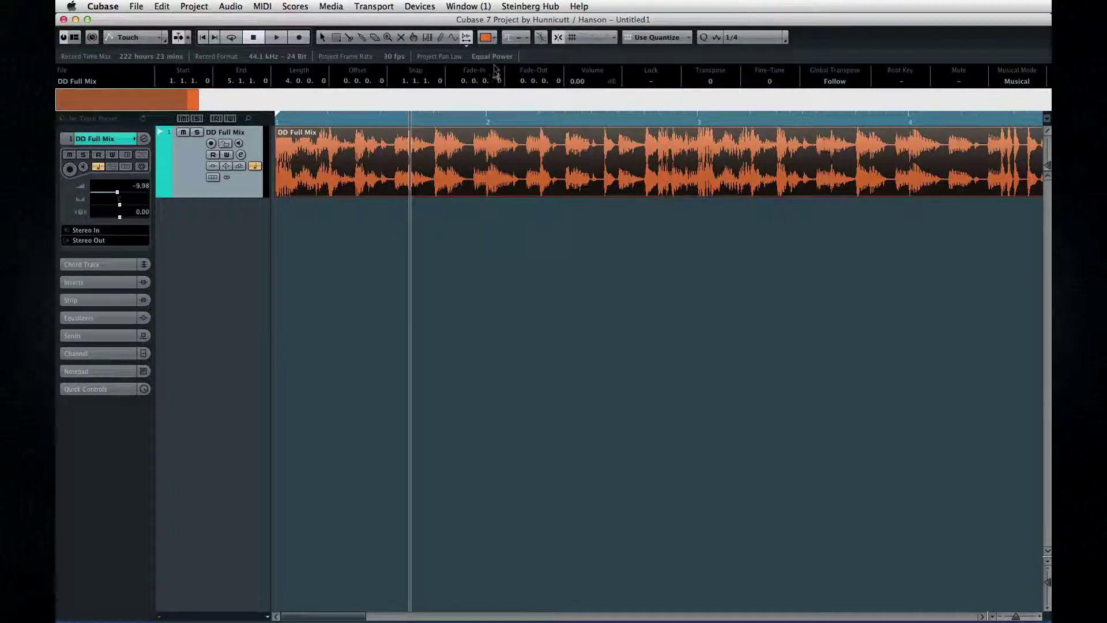
left_click(486, 35)
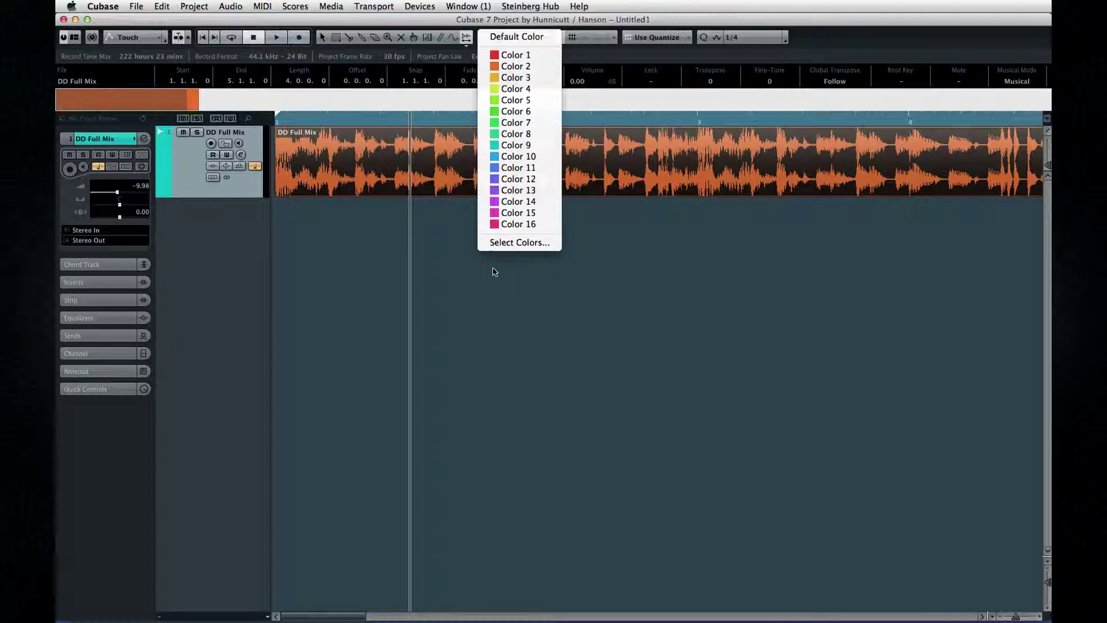
left_click(501, 243)
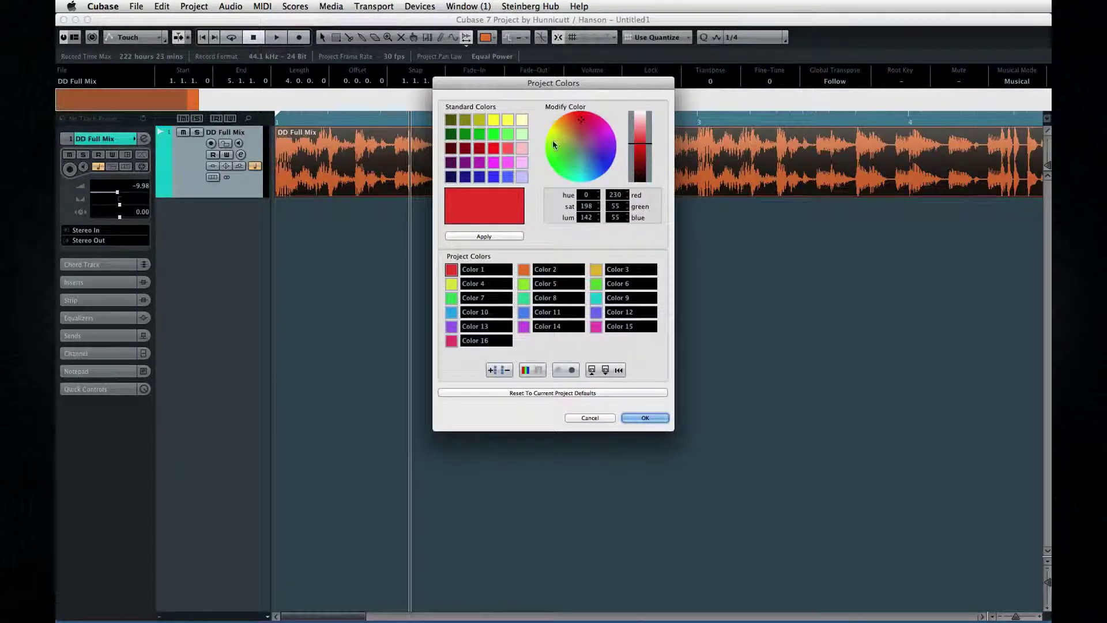
Apply a light green to Color 1 and rename it 'Vocals'.
left_click(507, 148)
left_click_drag(578, 144, 557, 158)
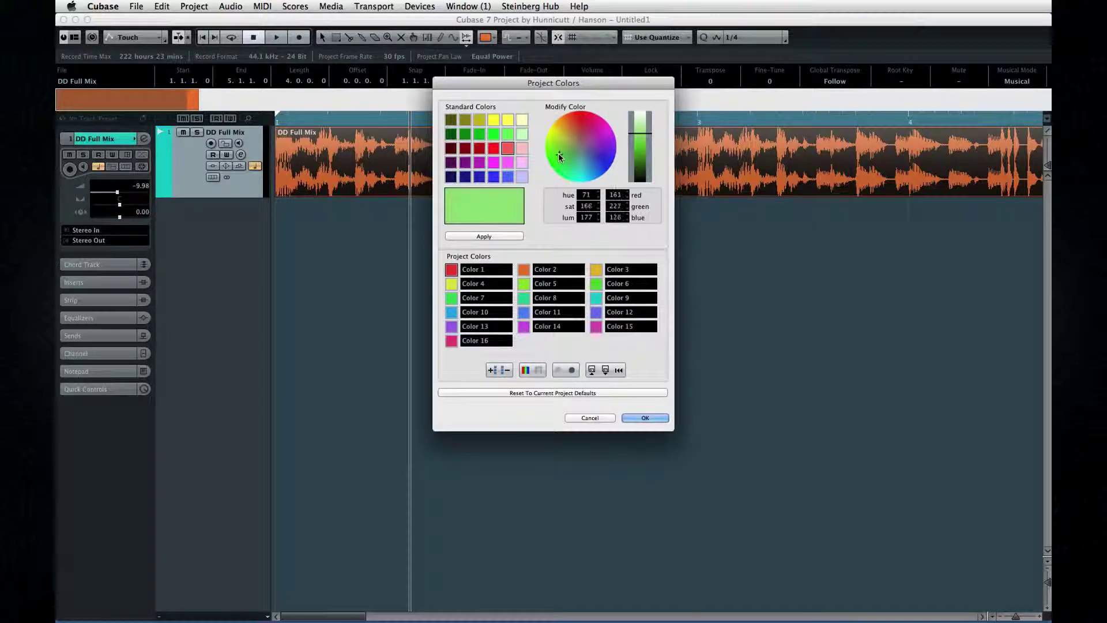
left_click(487, 236)
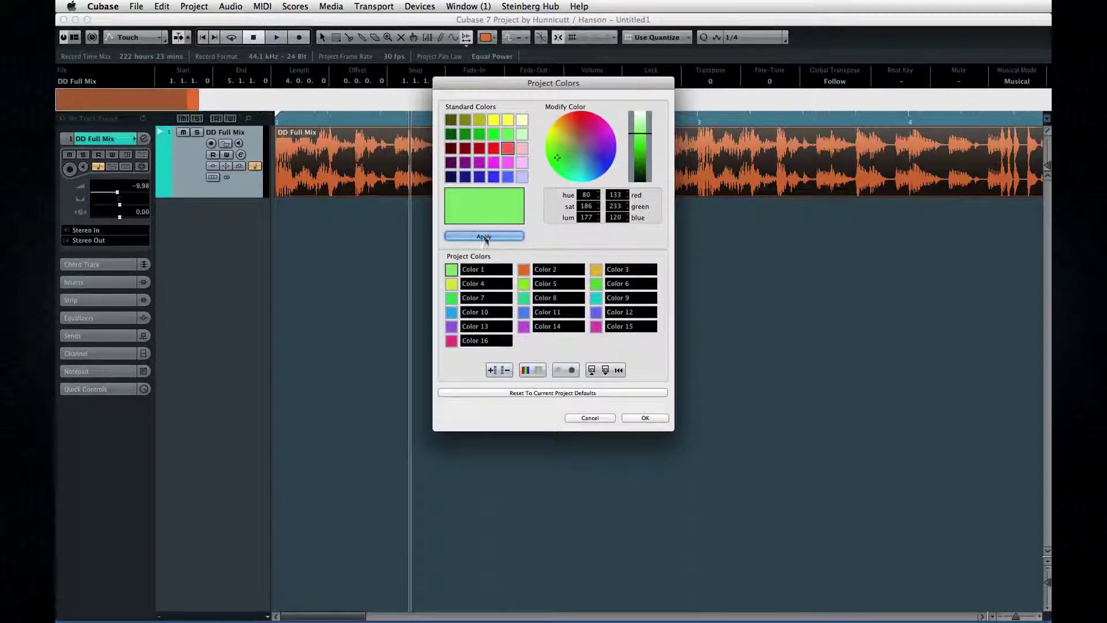
double_click(484, 270)
type("Vo")
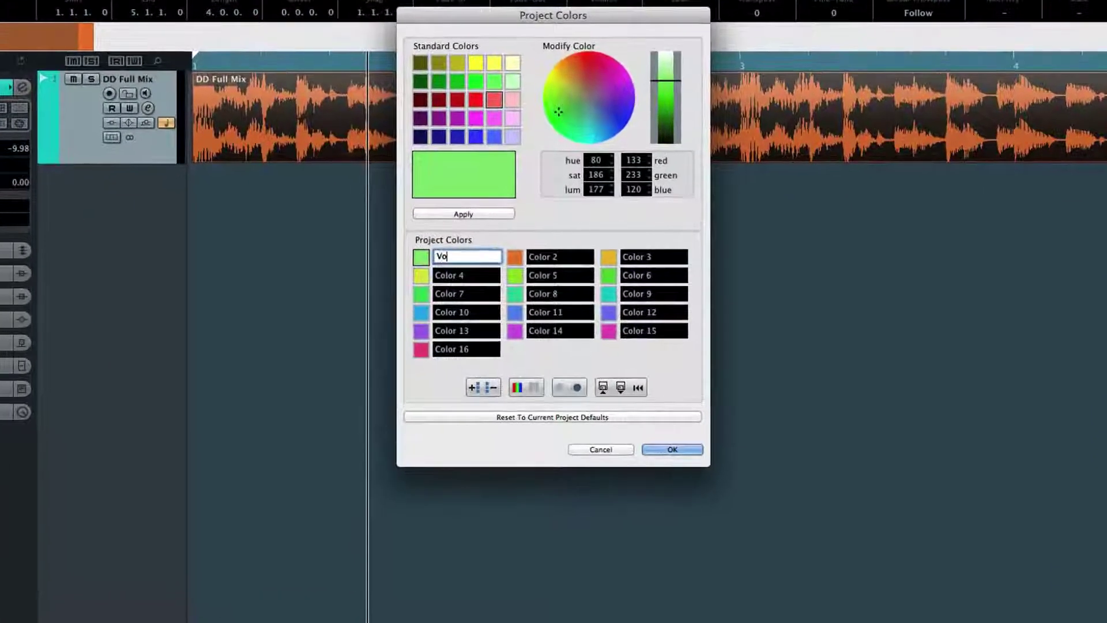
type("cals")
key("Return")
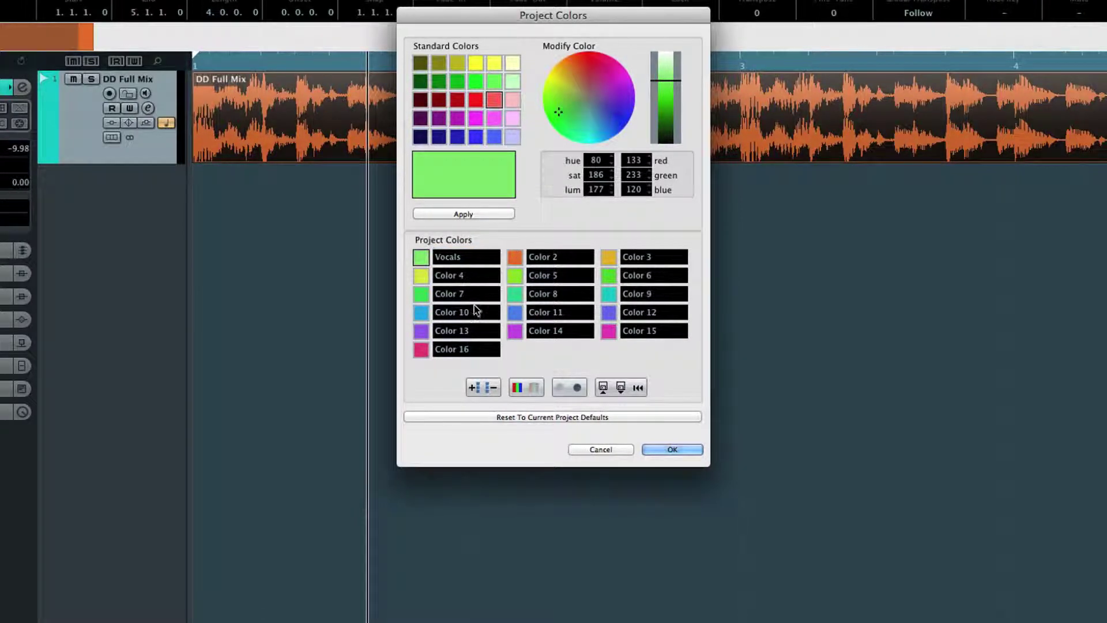
Add and remove palette colours, adjust brightness, reset to defaults and confirm with OK.
left_click(476, 388)
left_click(475, 388)
left_click(490, 389)
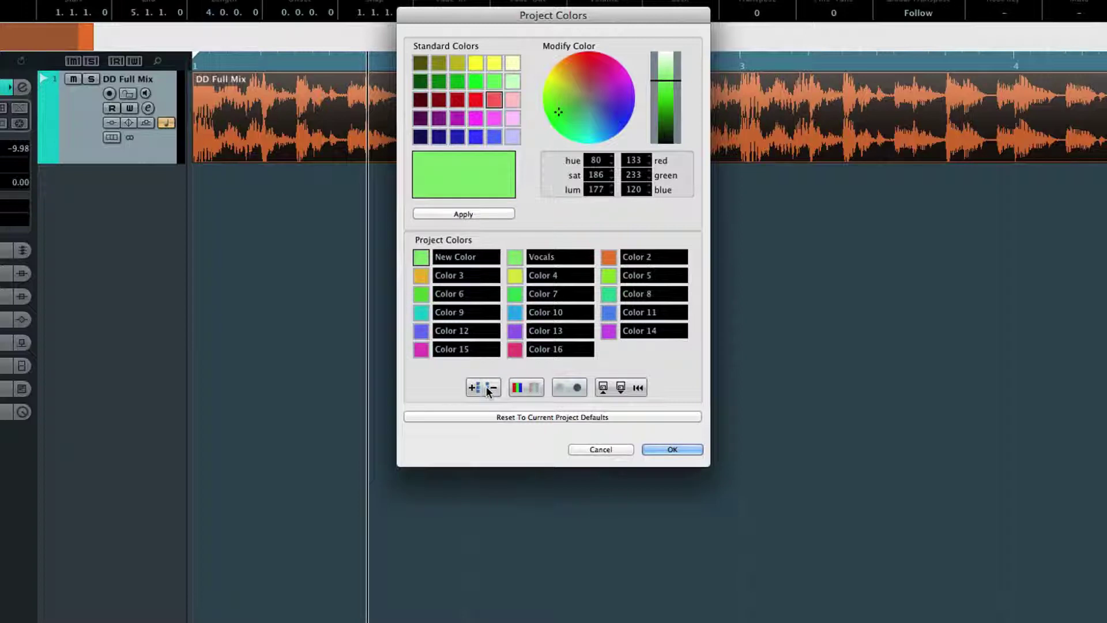
left_click(574, 388)
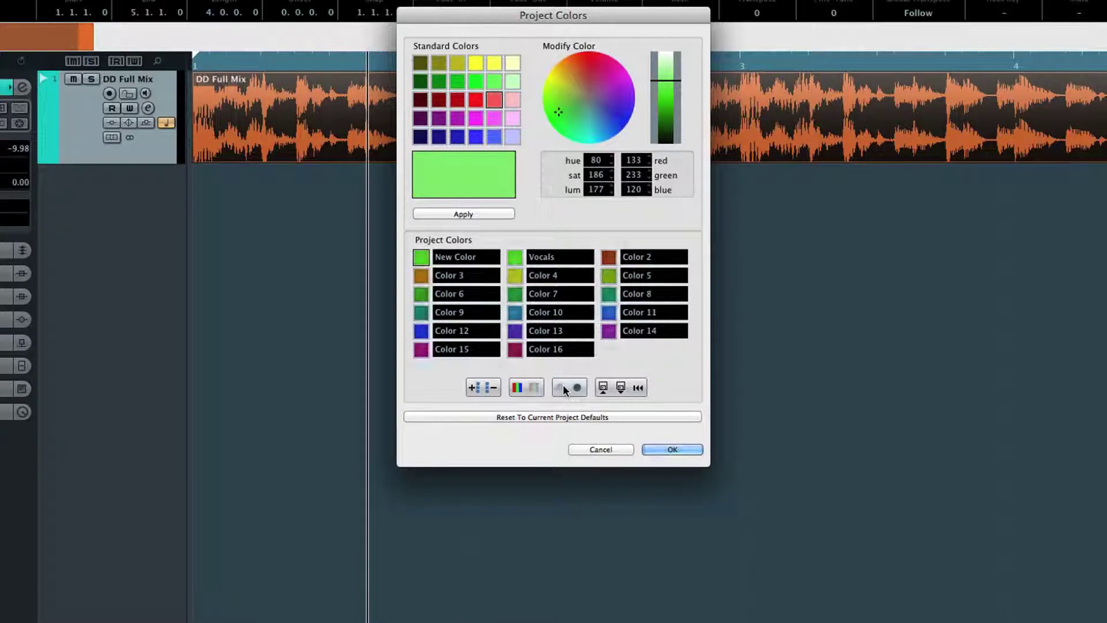
left_click(565, 390)
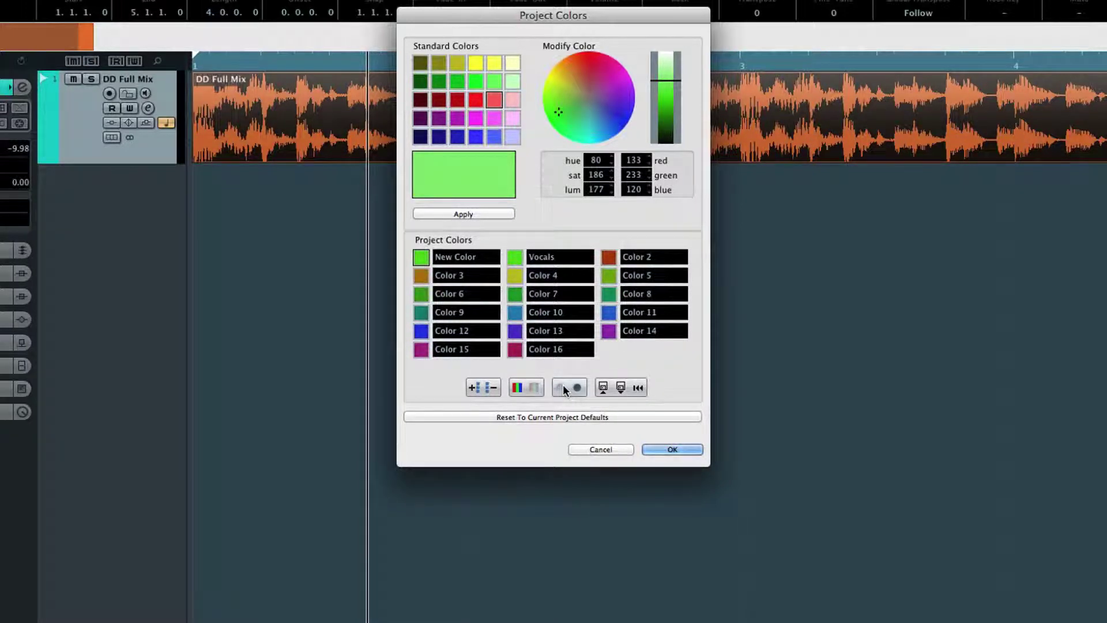
left_click(641, 390)
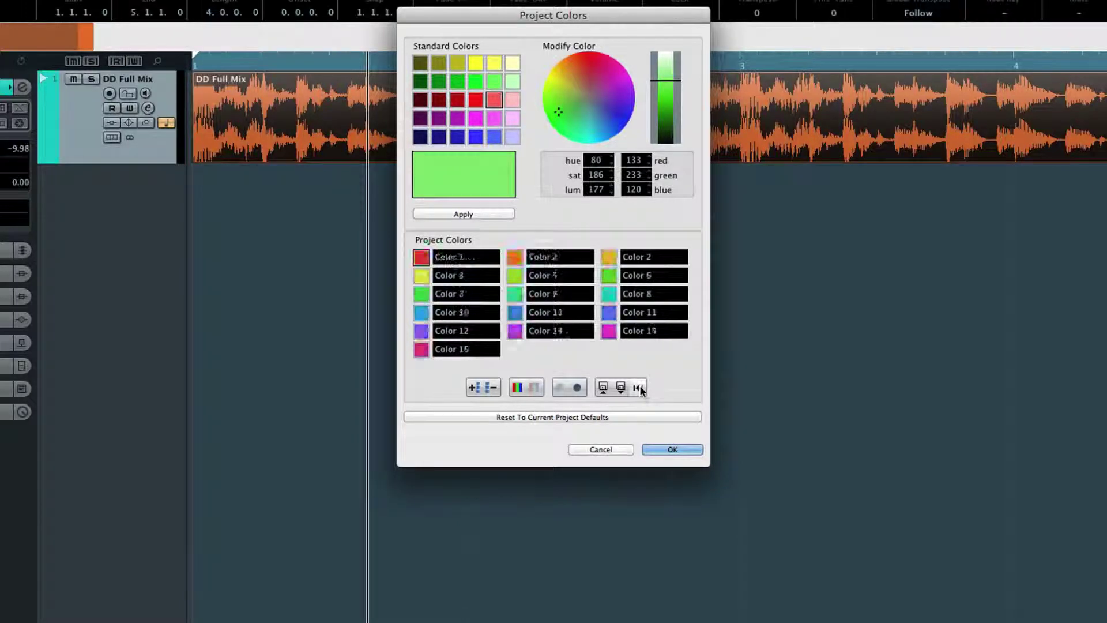
left_click(655, 450)
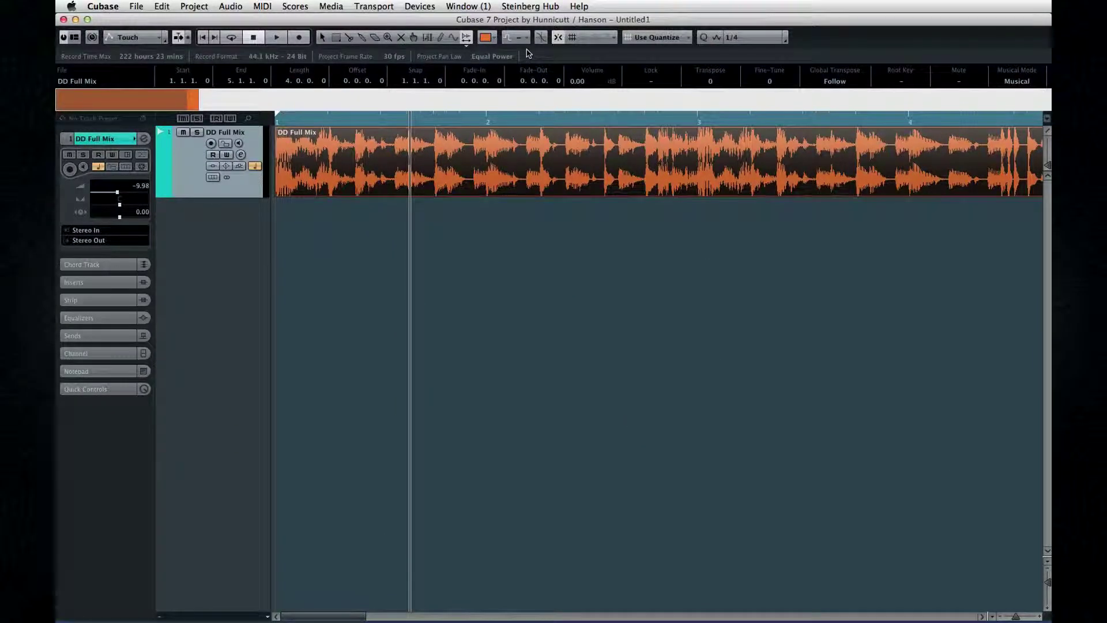
Try root keys F# and C, settle on A, and place the cursor just past bar 2.
left_click(528, 39)
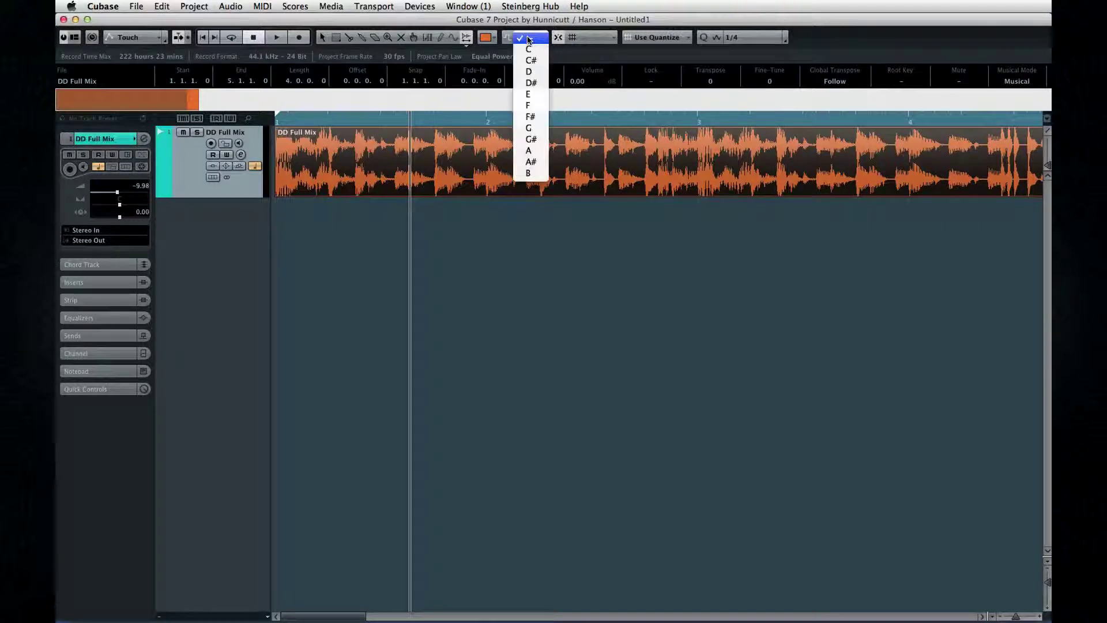
left_click(537, 118)
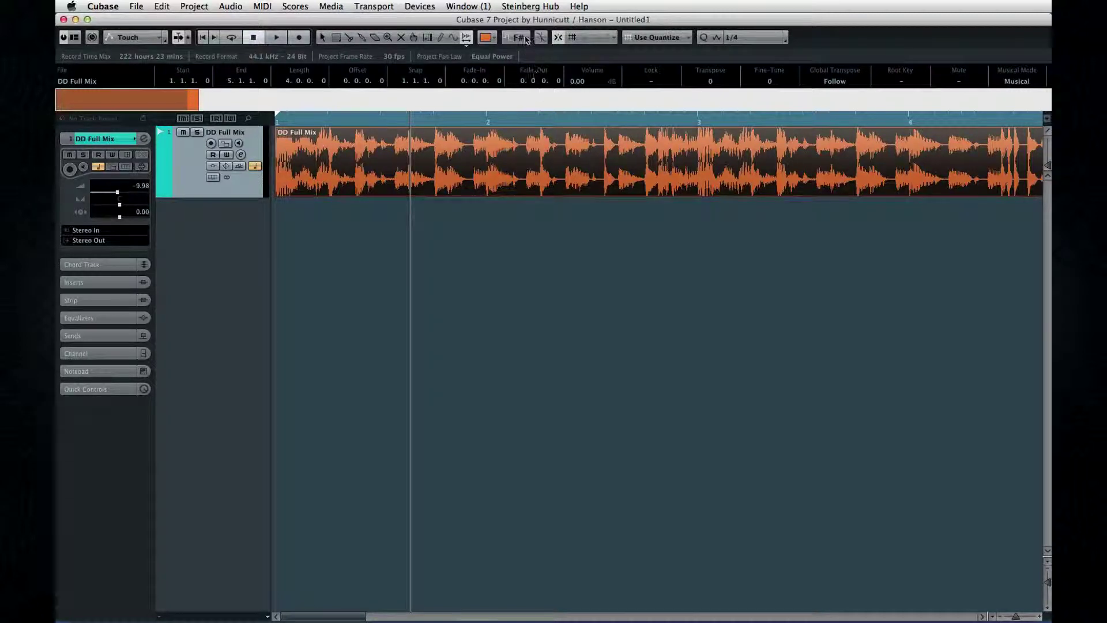
left_click(538, 84)
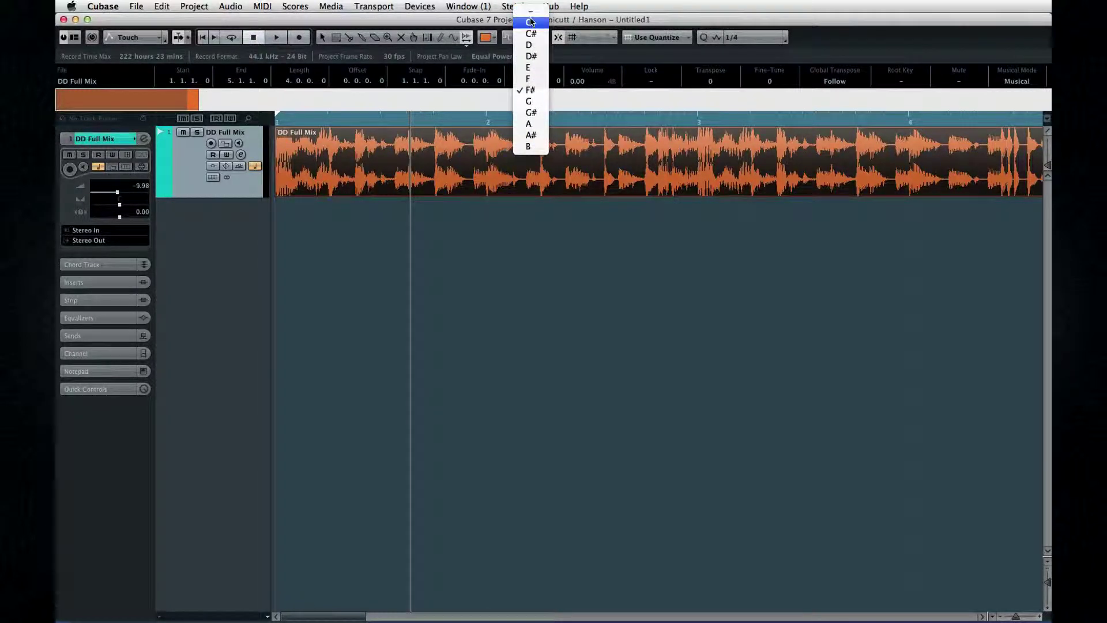
left_click(528, 21)
left_click(530, 38)
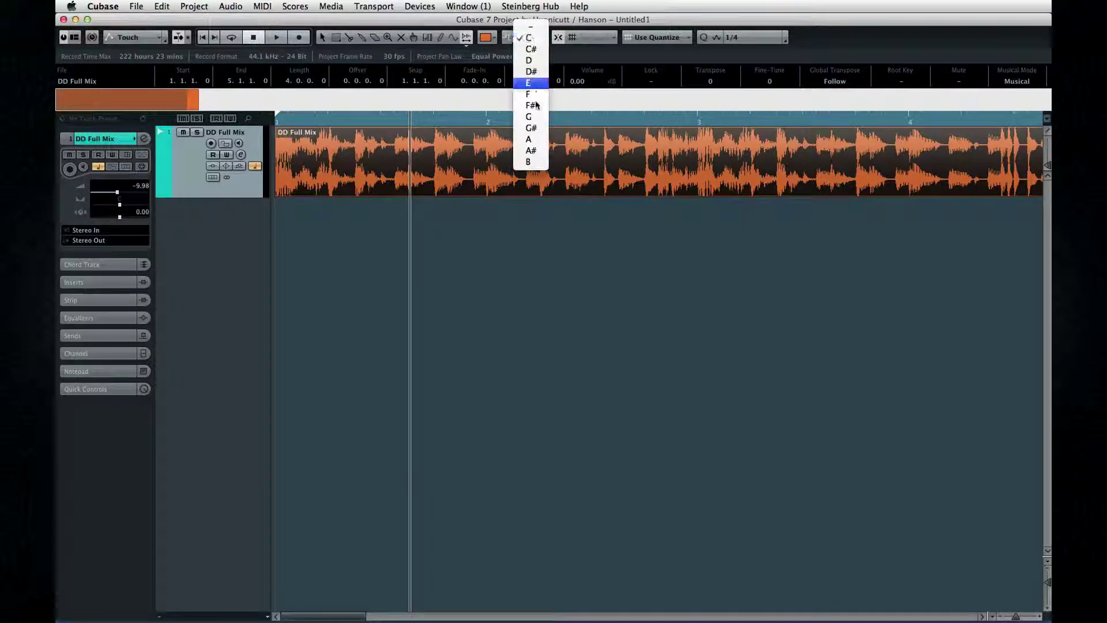
left_click(529, 140)
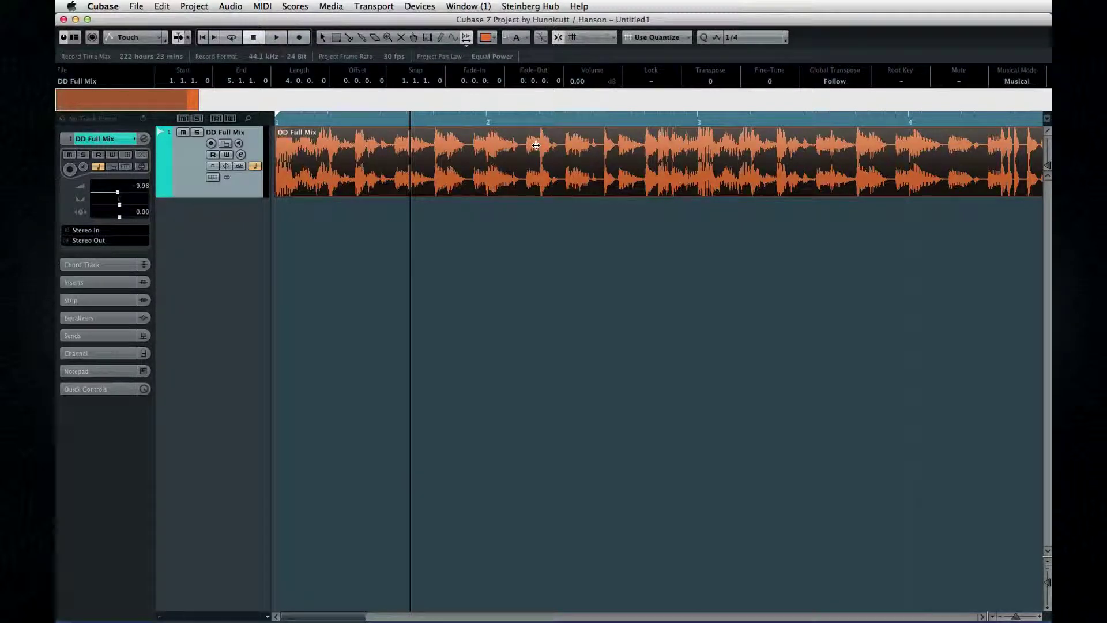
left_click(535, 145)
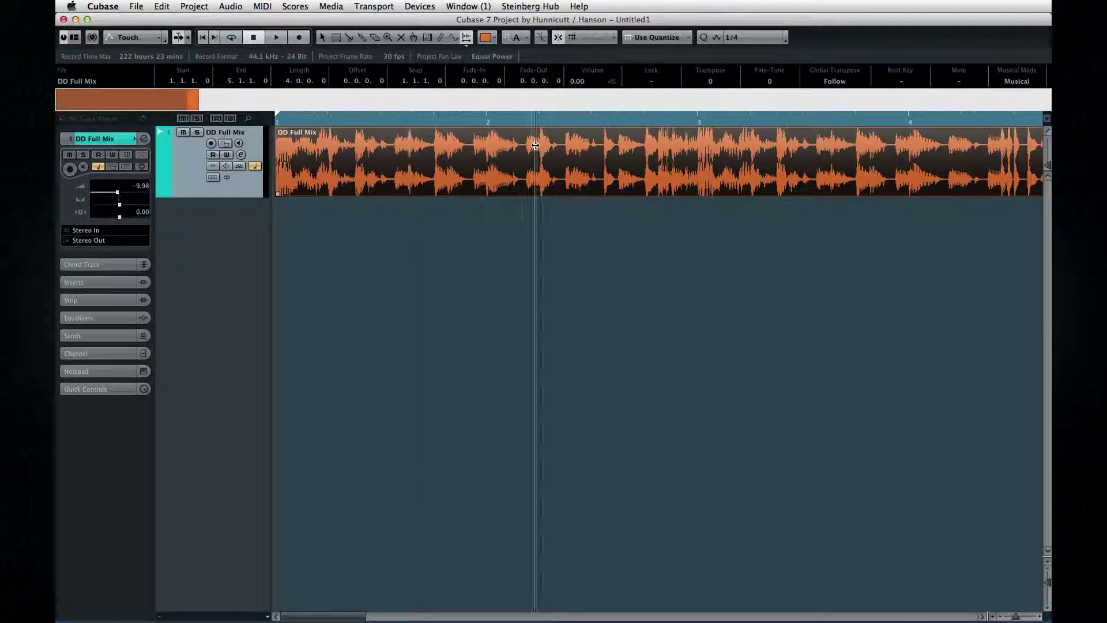
key("1")
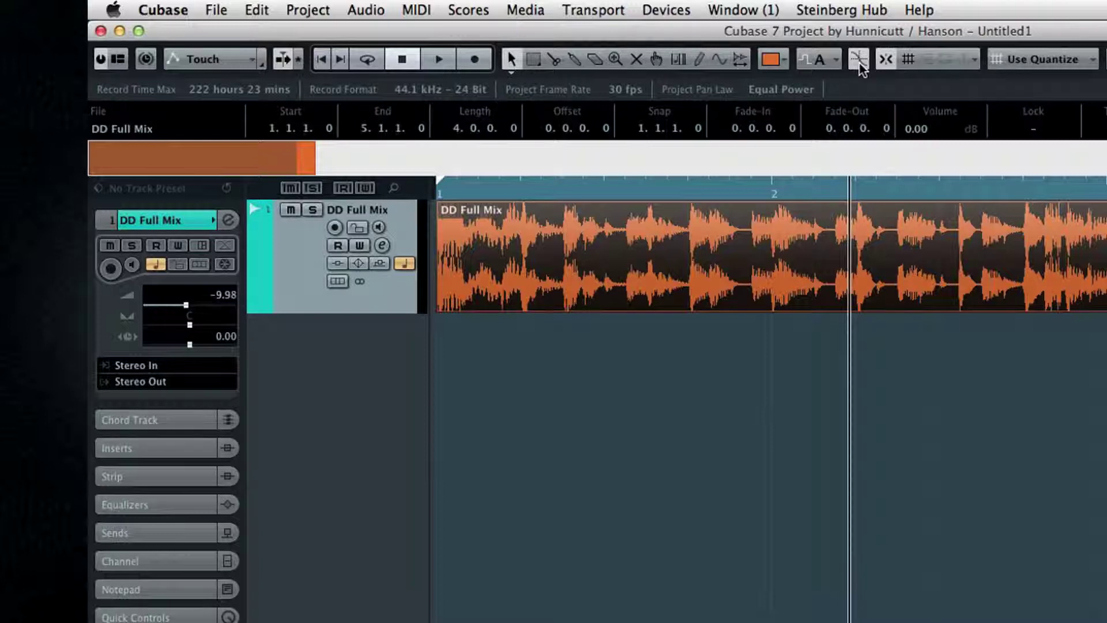
Turn on Snap to Zero Crossing and split DD Full Mix at 2.2.1.2 and 2.2.4.119.
left_click(859, 58)
key("3")
left_click(897, 249)
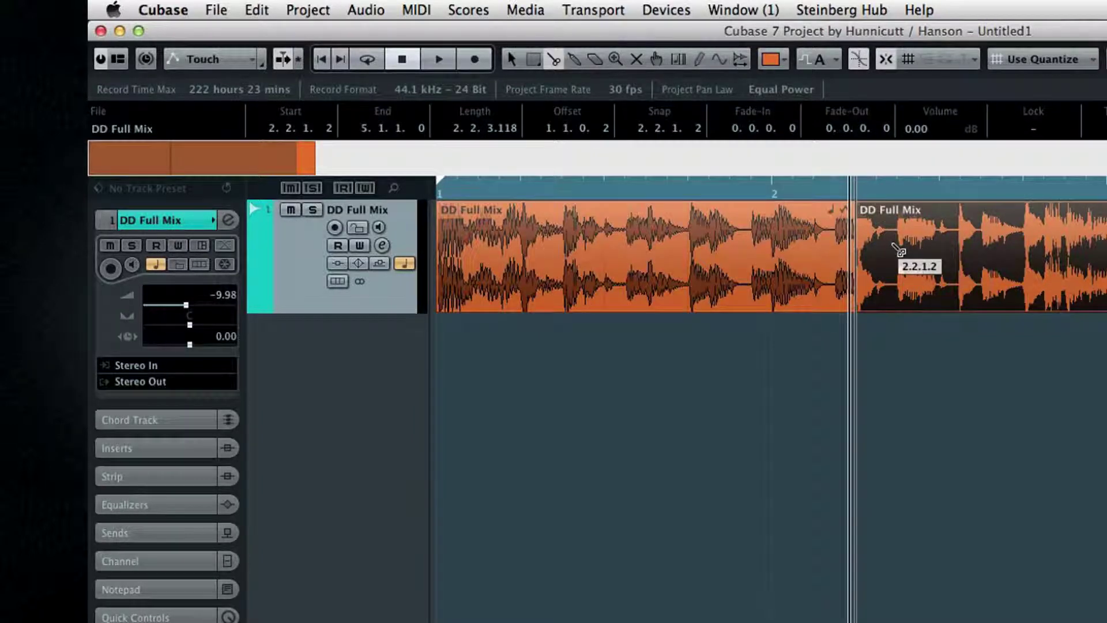
left_click(943, 250)
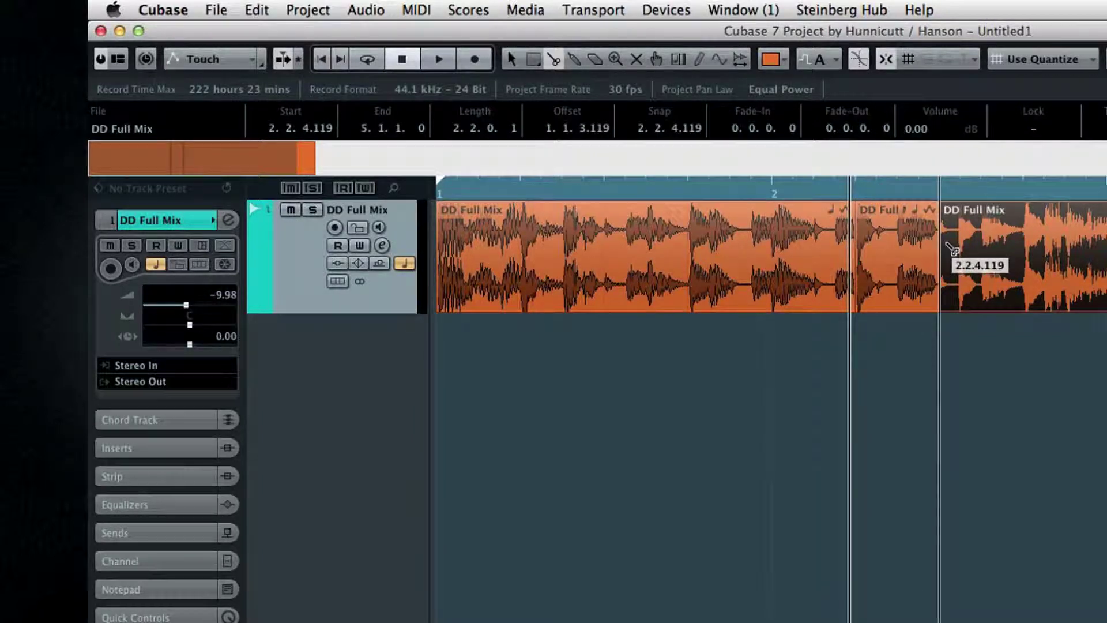
Split the DD Full Mix event at four more points, the last at 3.3.2.15.
left_click(982, 250)
left_click(1027, 249)
left_click(1083, 249)
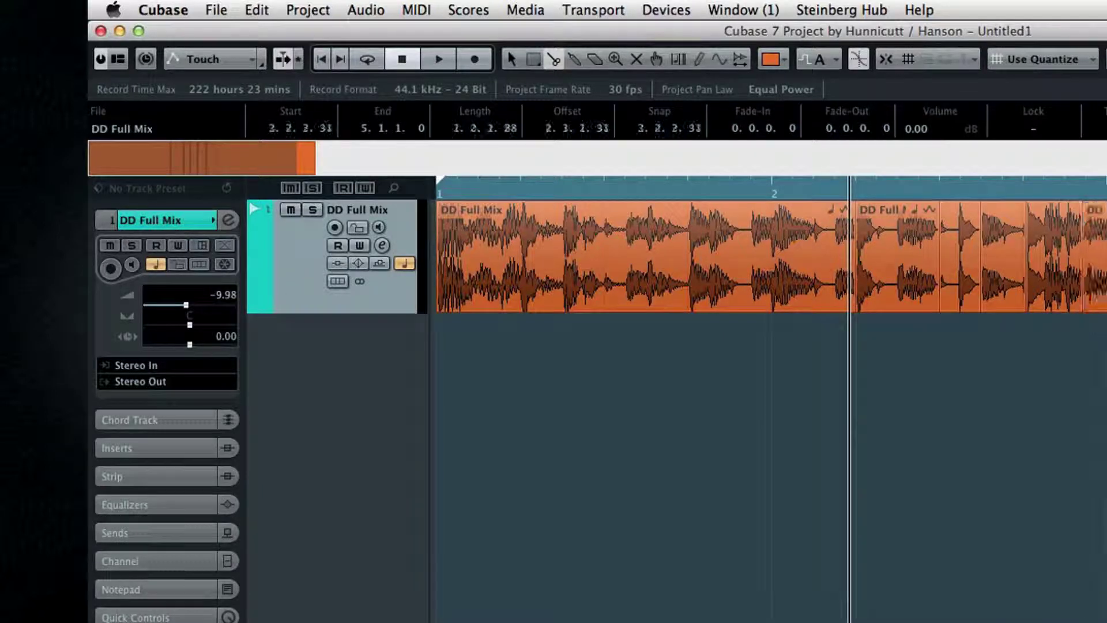
left_click(1104, 249)
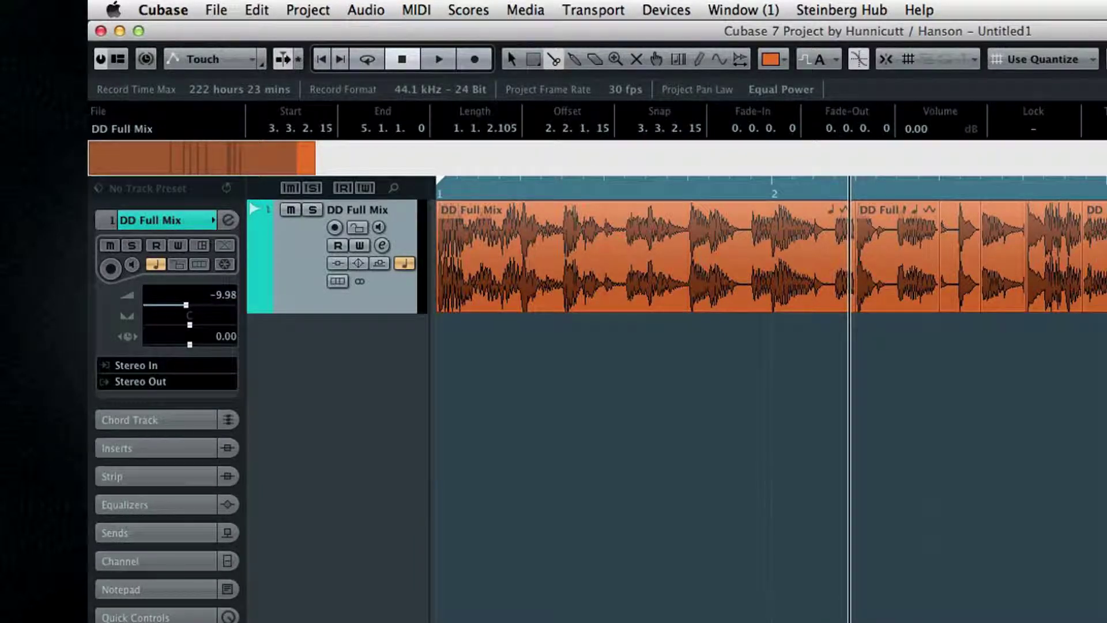
key("1")
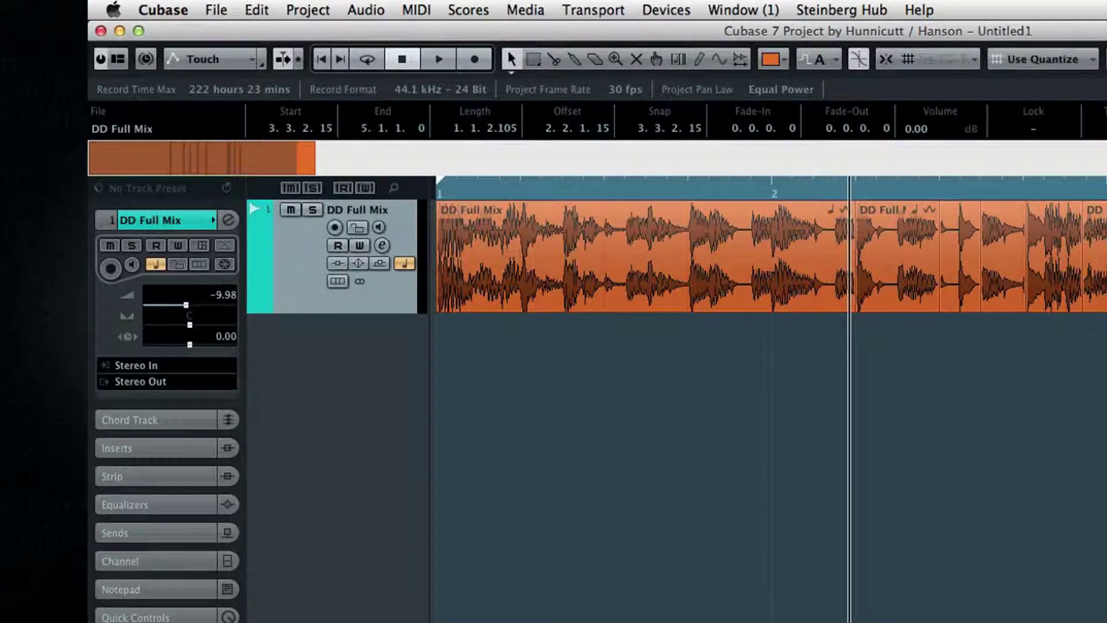
With snapping on, drag the short DD Full Mix slice onto a new Audio 02 track at 2.3.1.0.
left_click(885, 60)
left_click_drag(897, 231, 974, 378)
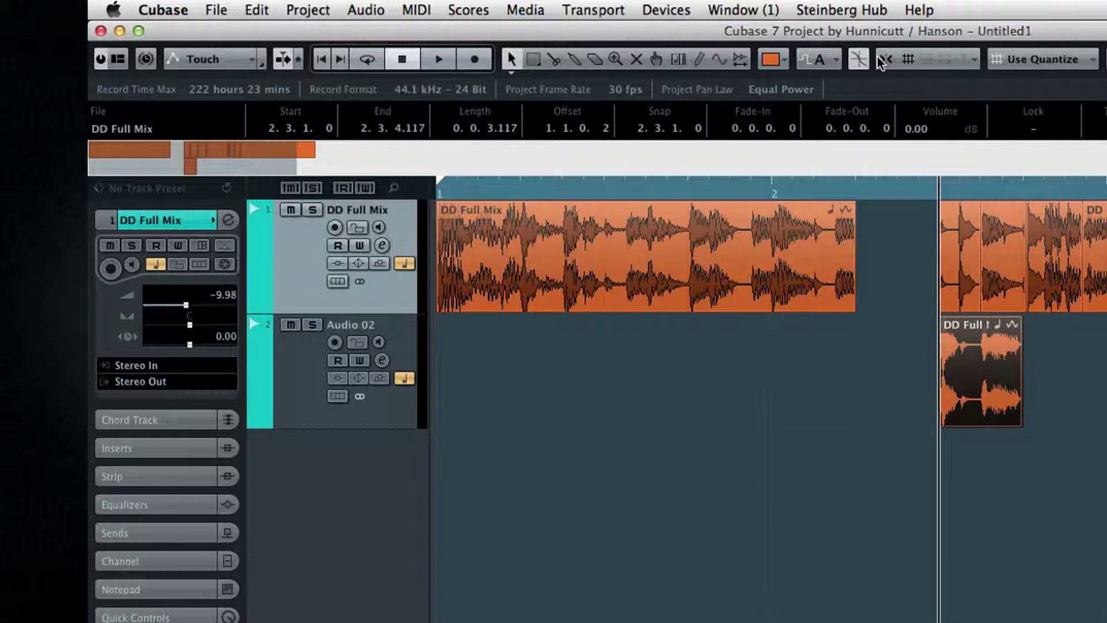
left_click(916, 57)
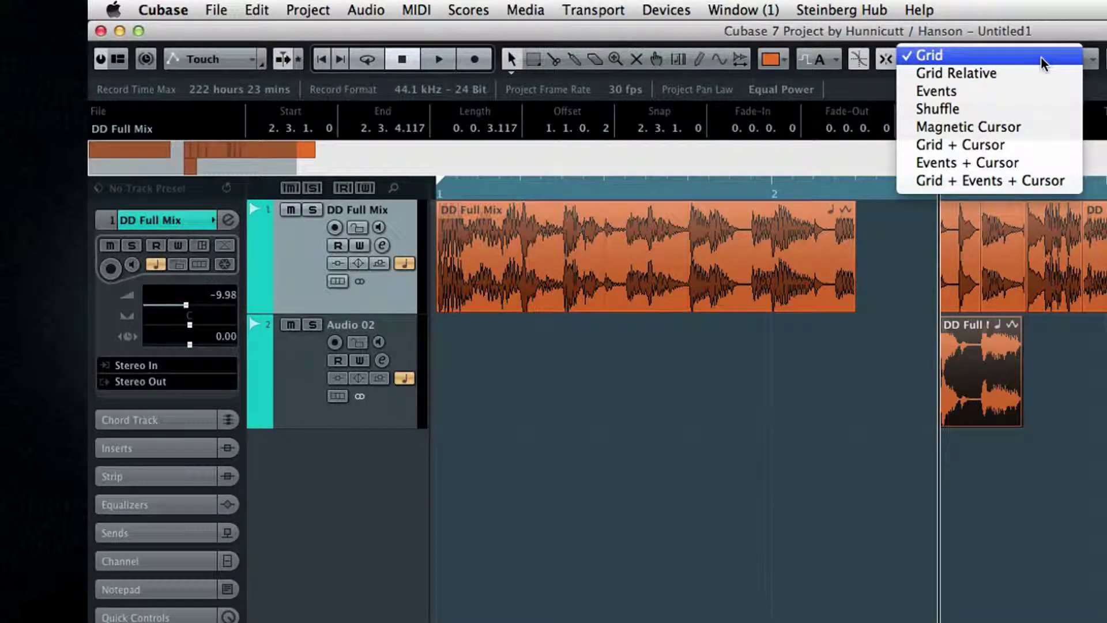
With Grid Relative snapping, slide the Audio 02 slice one beat earlier, then later along the timeline.
left_click(1043, 74)
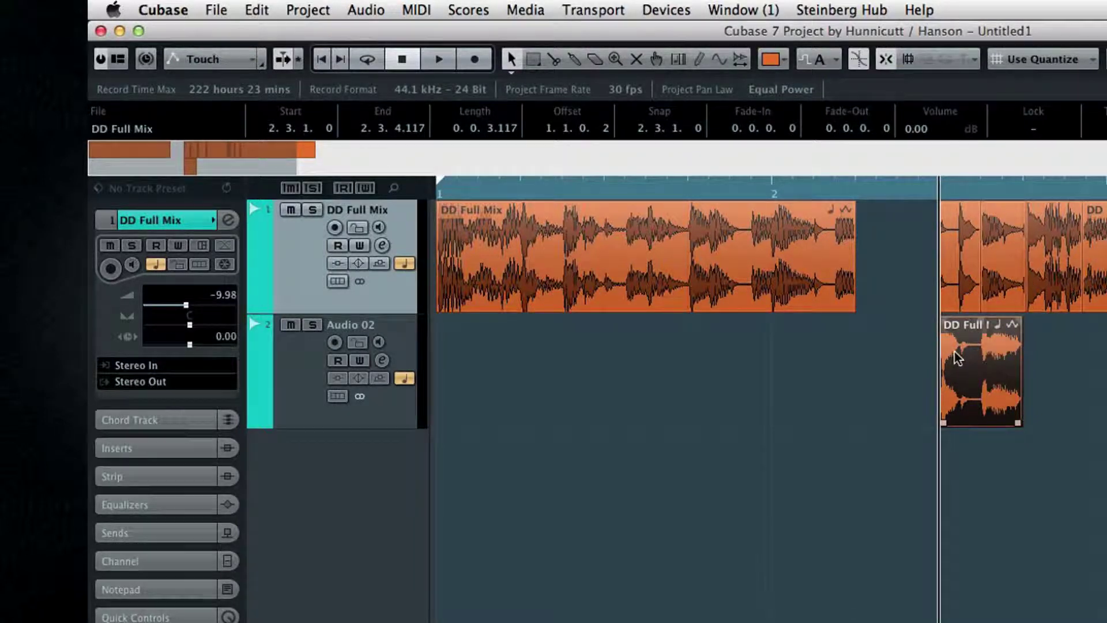
left_click_drag(962, 355, 879, 359)
left_click(896, 60)
left_click(907, 58)
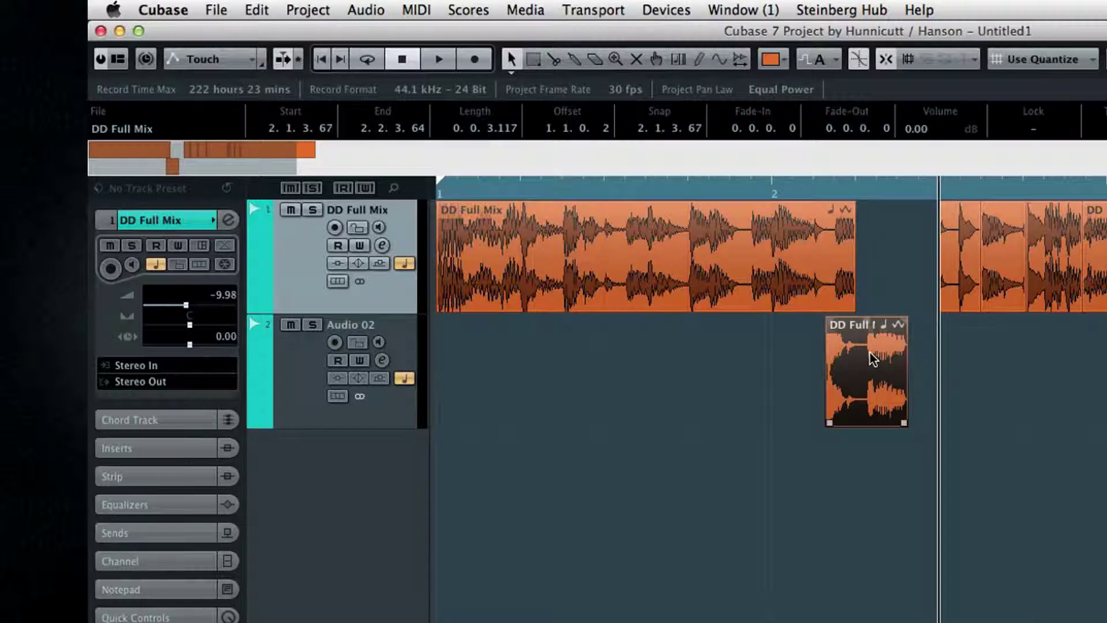
left_click_drag(873, 359, 1083, 369)
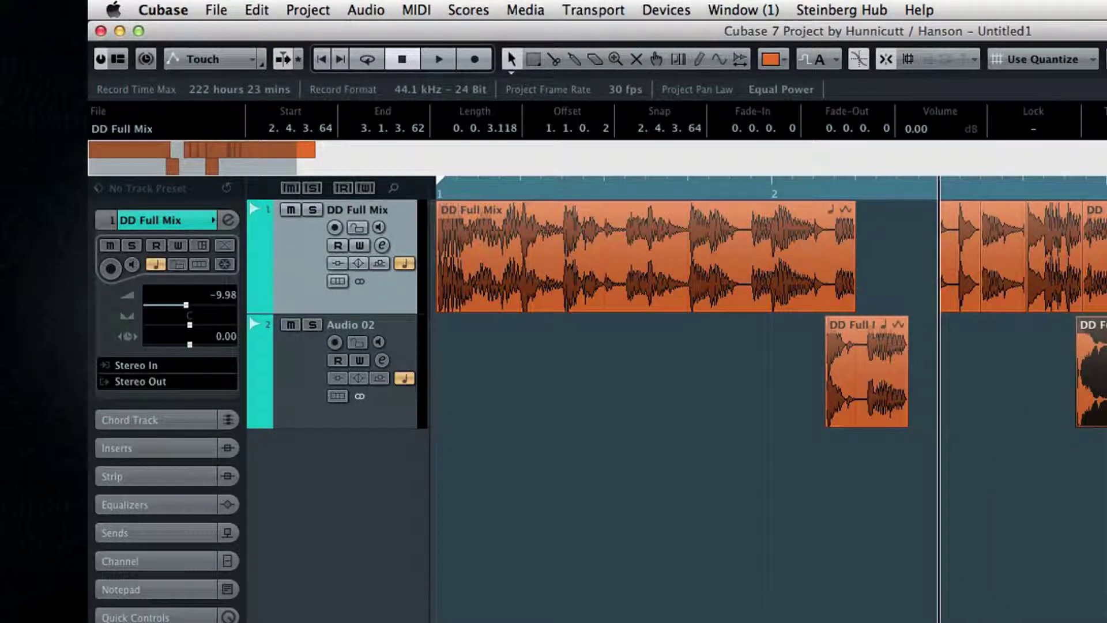
Switch snapping to Events and slide the Audio 02 slice left to 2.2.3.64.
left_click(908, 59)
left_click(929, 74)
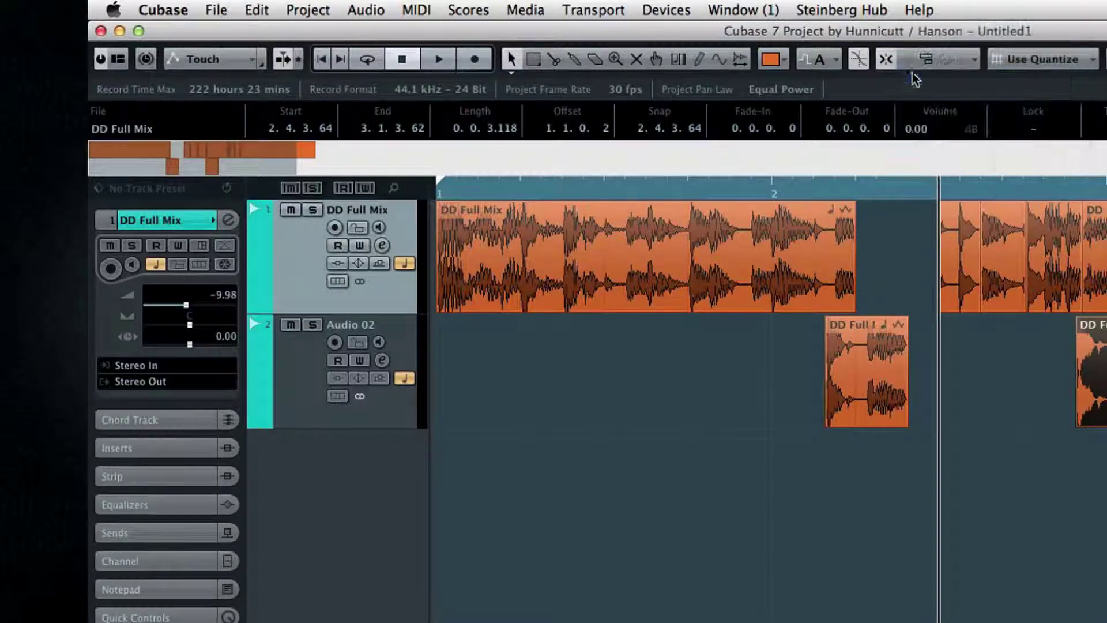
left_click_drag(1079, 354, 940, 359)
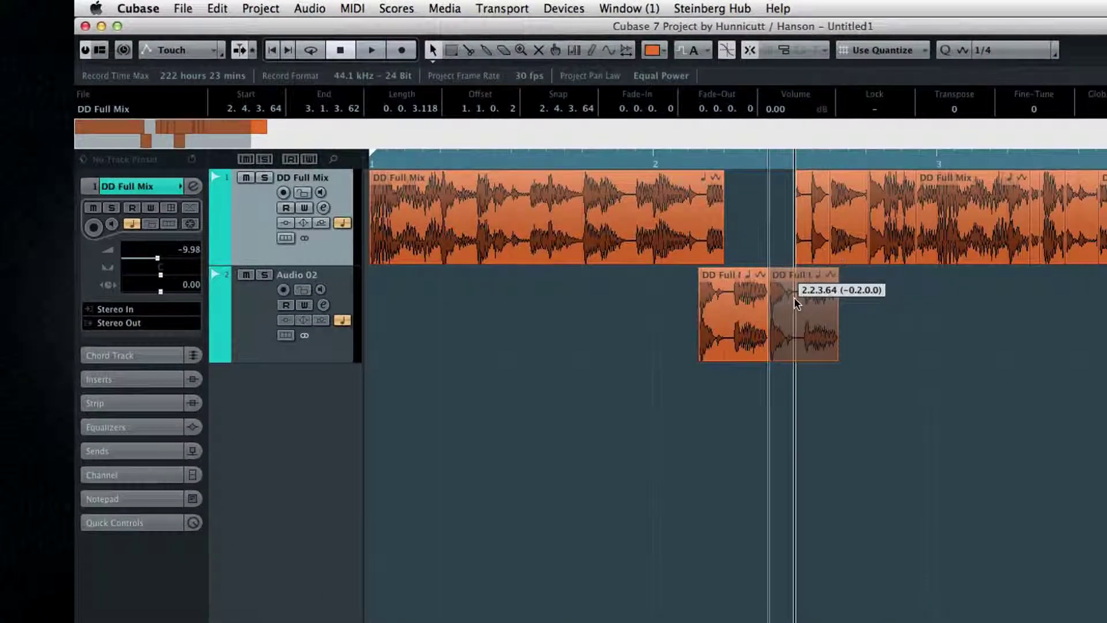
mouse_move(796, 302)
left_mouse_down()
mouse_move(817, 301)
mouse_move(799, 303)
left_mouse_up()
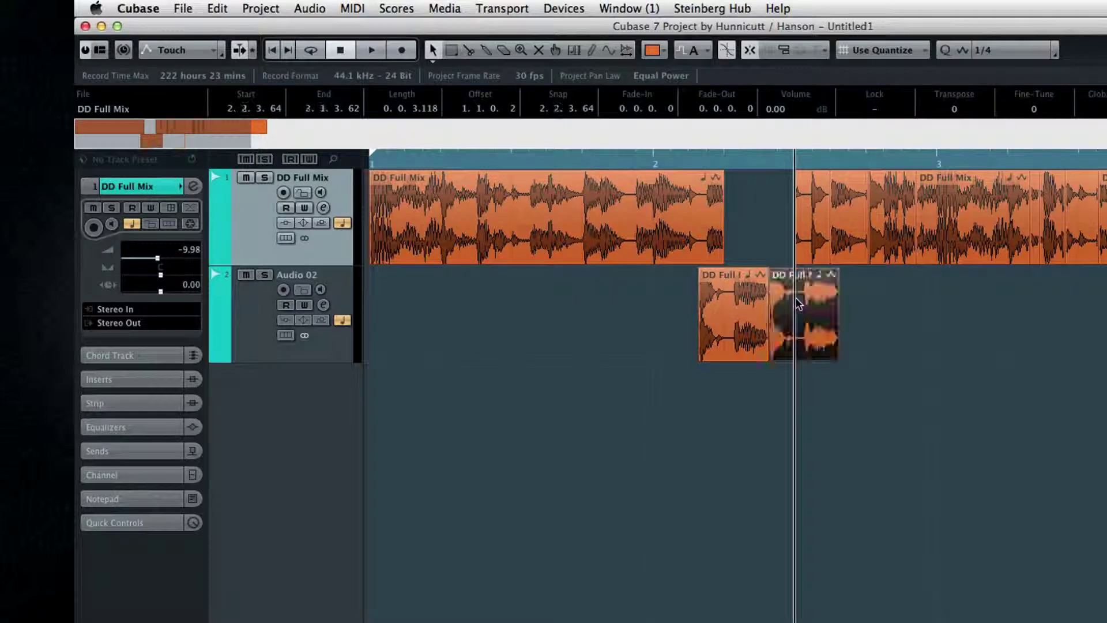
Switch snapping to Shuffle and drag a slice so the Audio 02 pieces sit end-to-end.
left_click(759, 52)
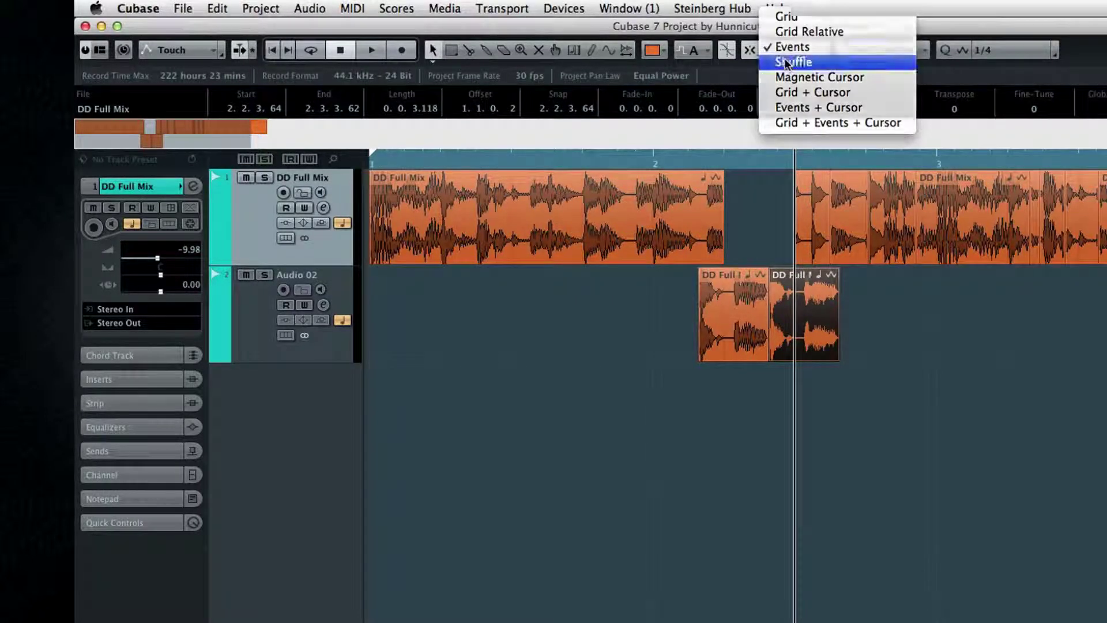
left_click(776, 62)
left_click_drag(803, 304, 1076, 302)
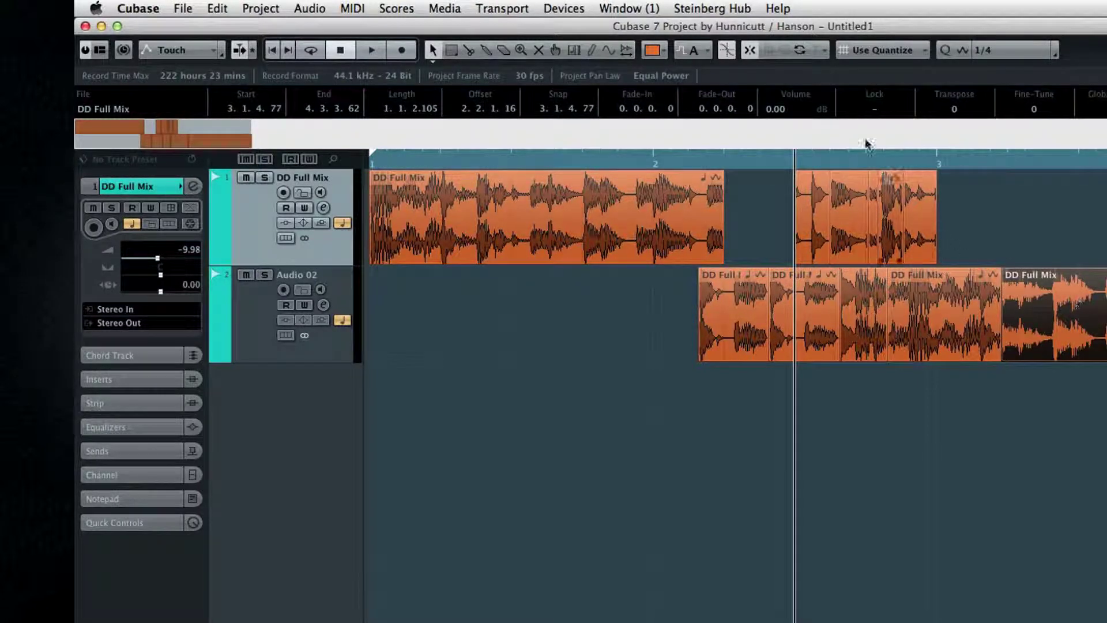
With Magnetic Cursor snapping, move track 1's end slices to start at bar 3 and at the playhead.
left_click(772, 51)
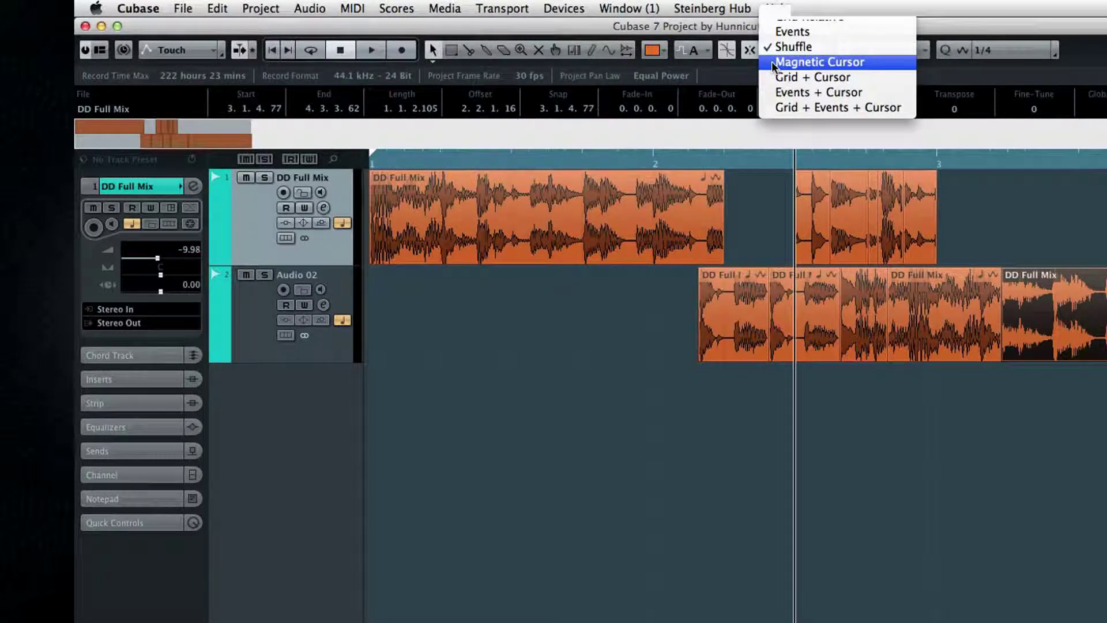
left_click(774, 66)
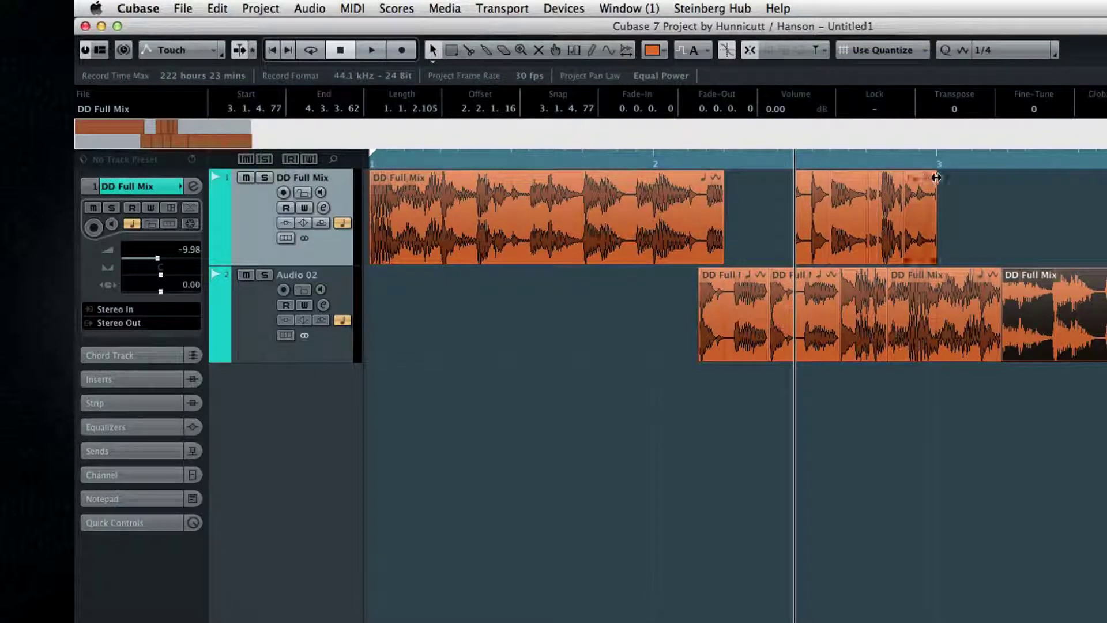
left_click(968, 157)
left_click(923, 219)
left_click_drag(945, 196, 951, 200)
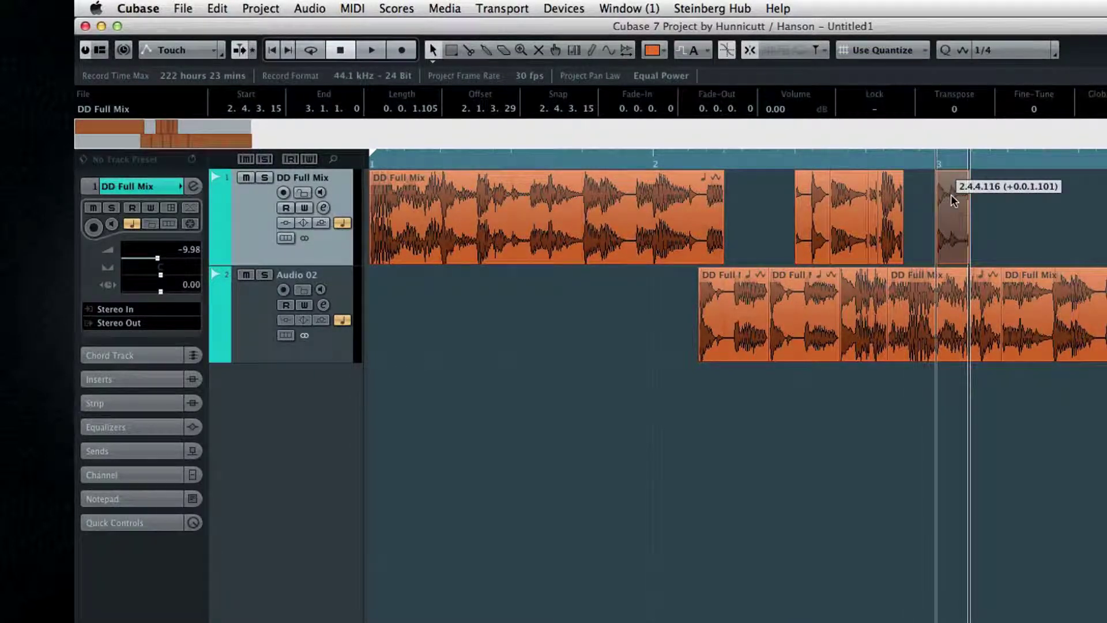
left_click(894, 204)
left_click_drag(893, 204, 1079, 204)
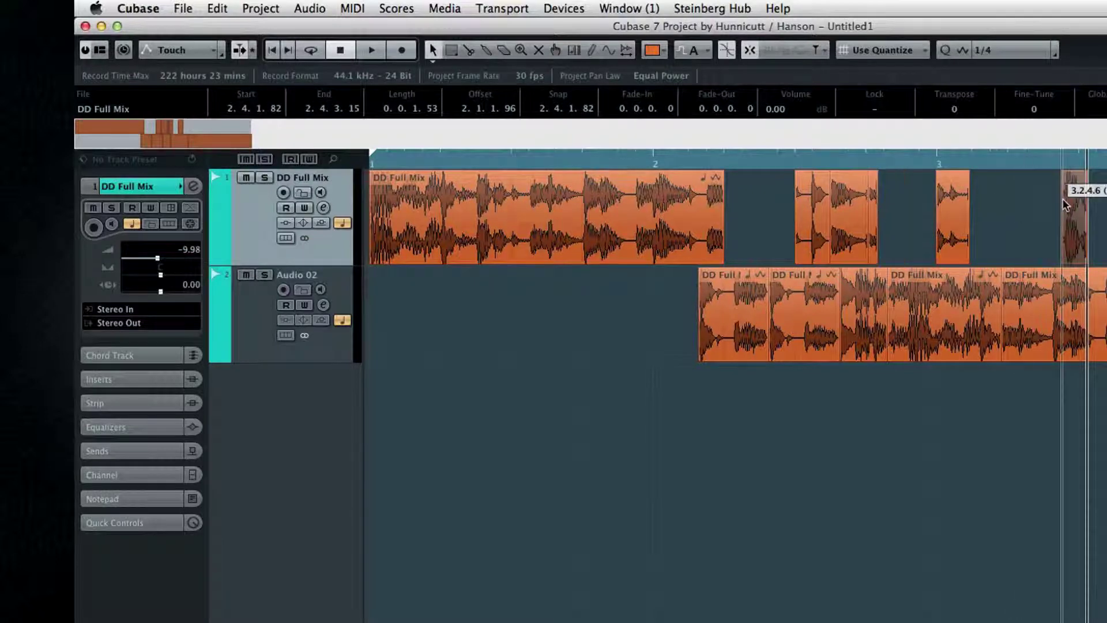
left_click(766, 53)
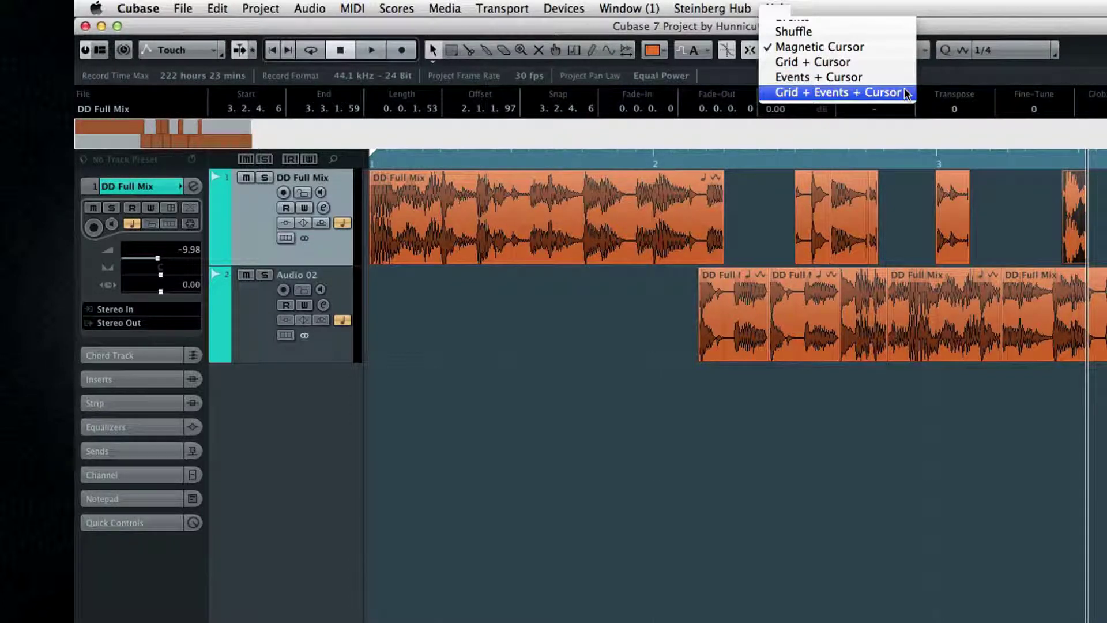
Set the grid type to Bar.
left_click(879, 15)
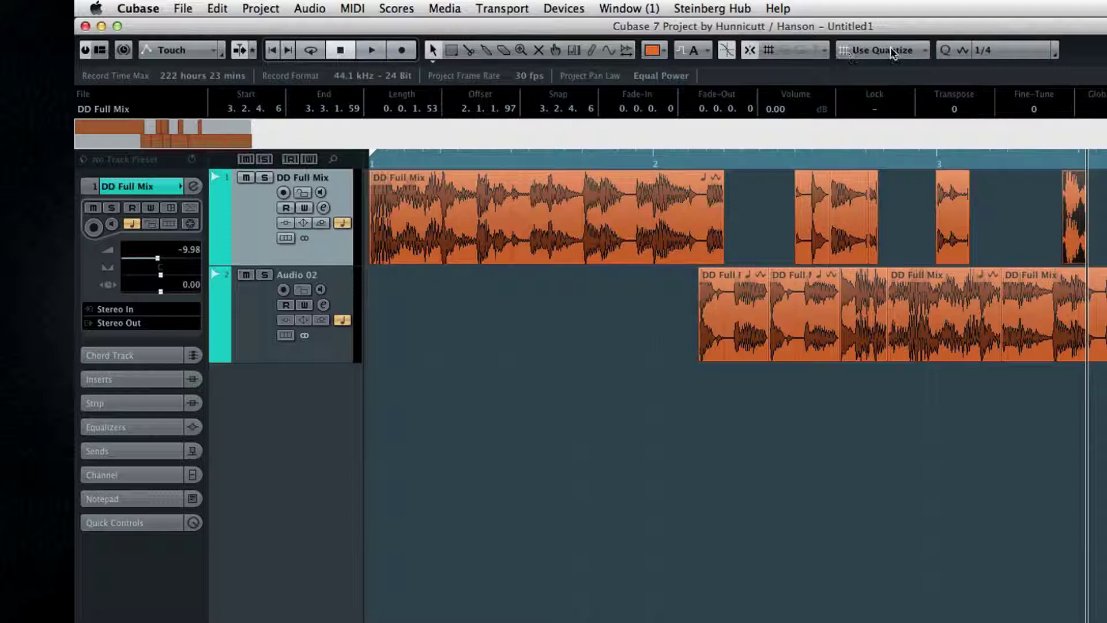
left_click(923, 50)
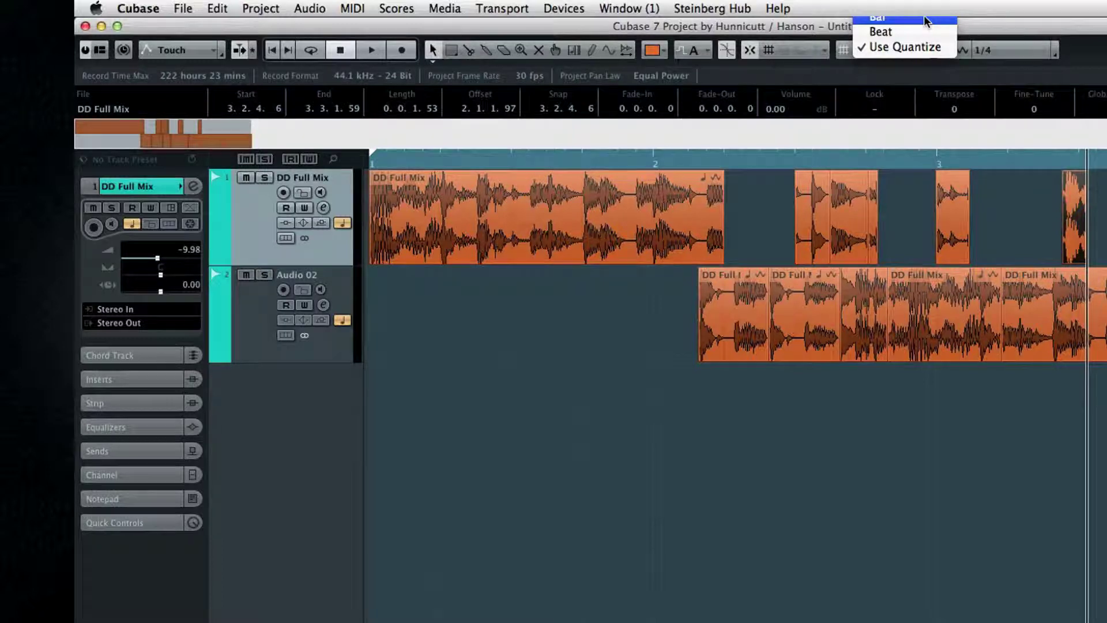
left_click(925, 20)
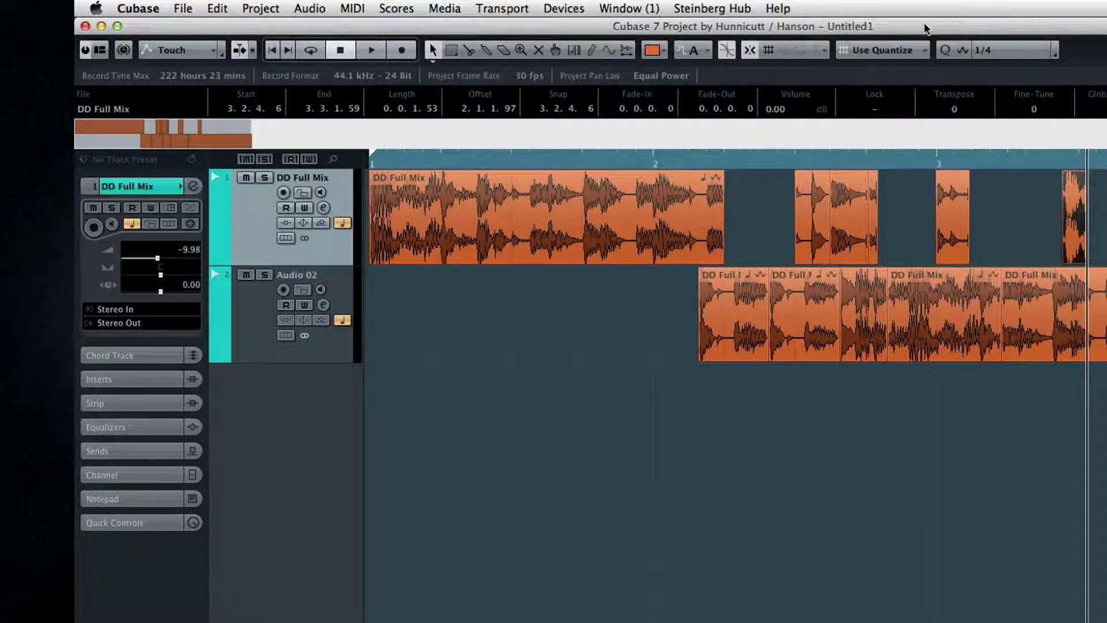
Display the ruler in timecode and keep the grid size at 1 frame.
right_click(874, 154)
left_click(888, 185)
left_click(885, 51)
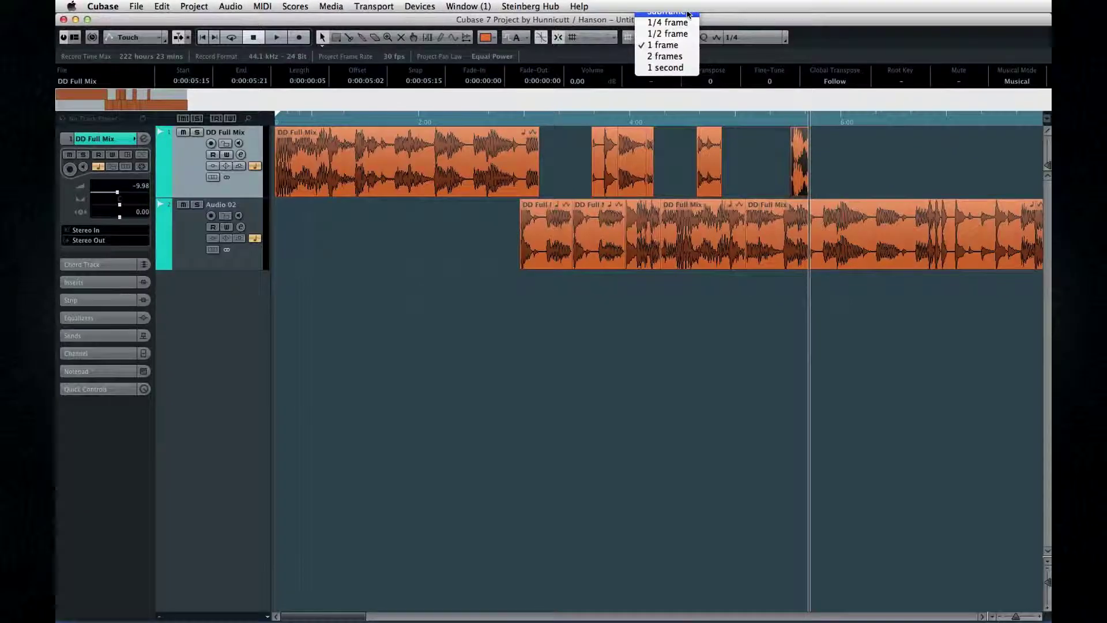
left_click(715, 151)
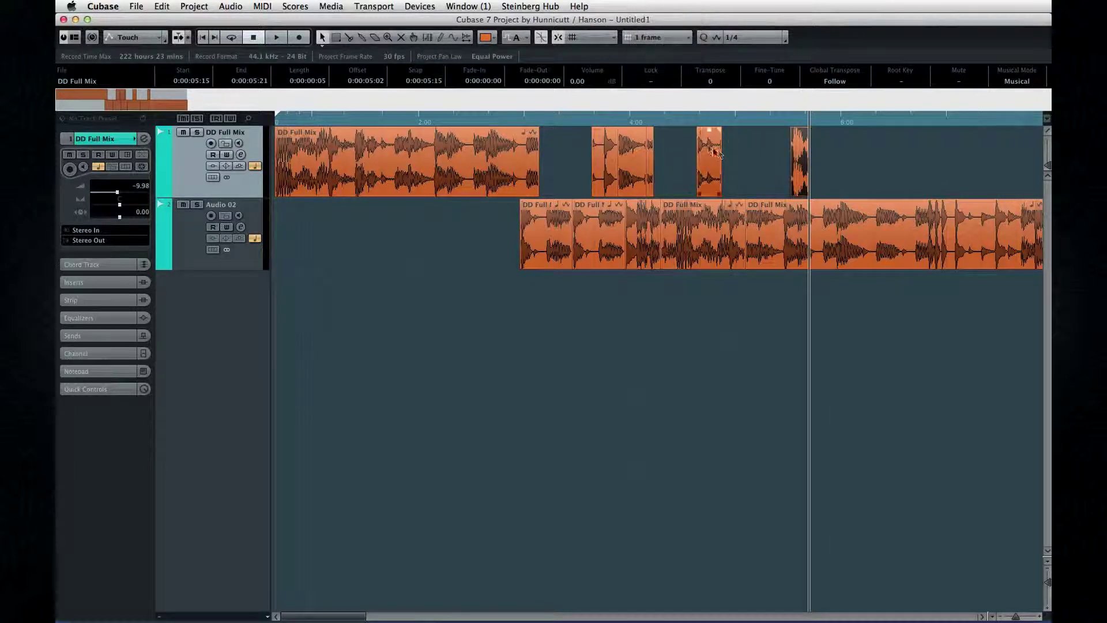
In the Sample Editor, drag the small slice's S snap-point marker to its end.
double_click(715, 151)
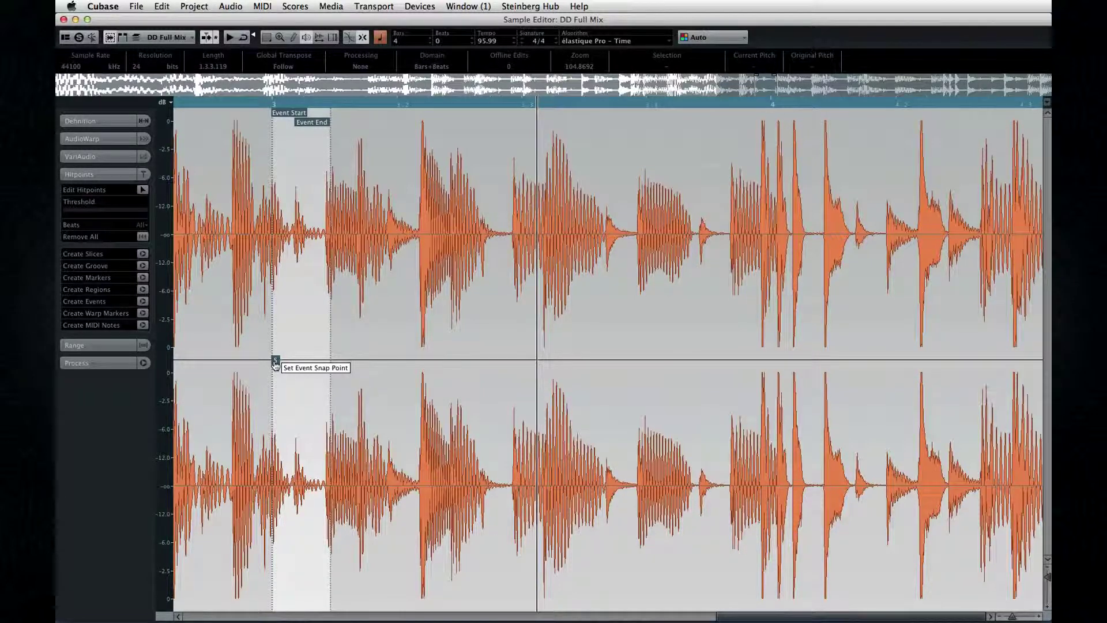
mouse_move(275, 365)
left_mouse_down()
mouse_move(632, 372)
mouse_move(613, 361)
mouse_move(334, 362)
left_mouse_up()
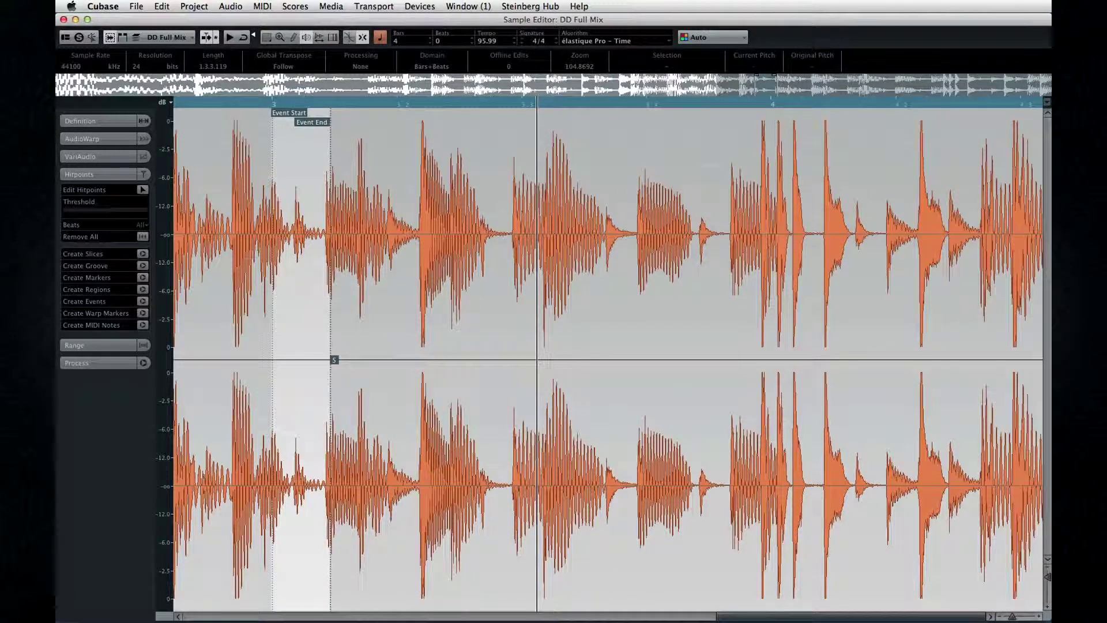
left_click(63, 19)
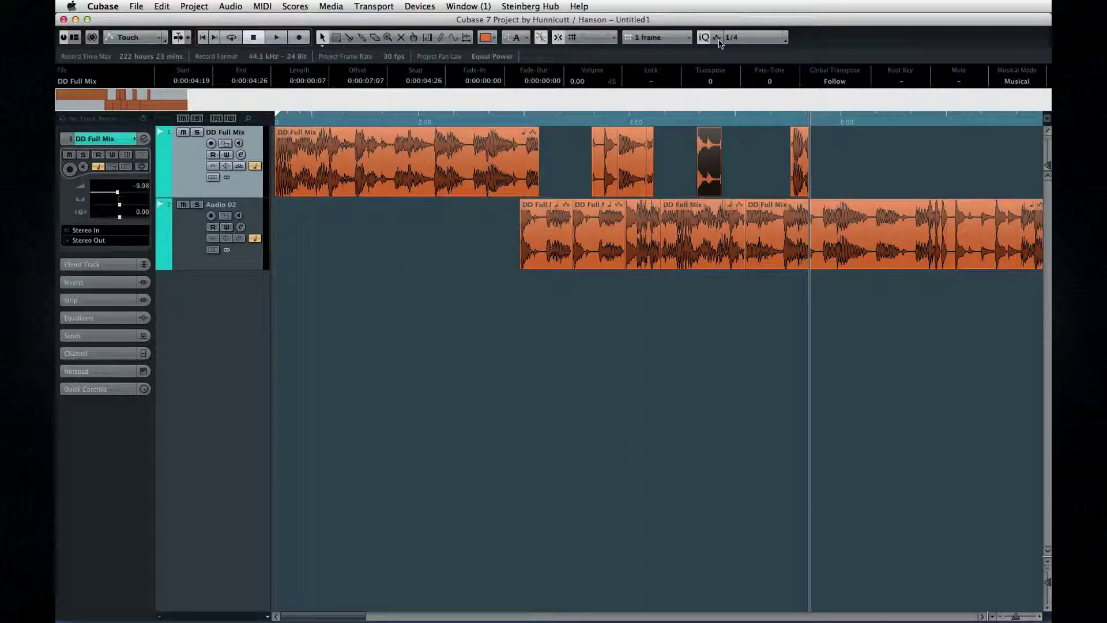
Set quantize to 1/16 and place the Quantize Panel (iQ Mode 50%) over the arrangement.
left_click(742, 42)
left_click(776, 50)
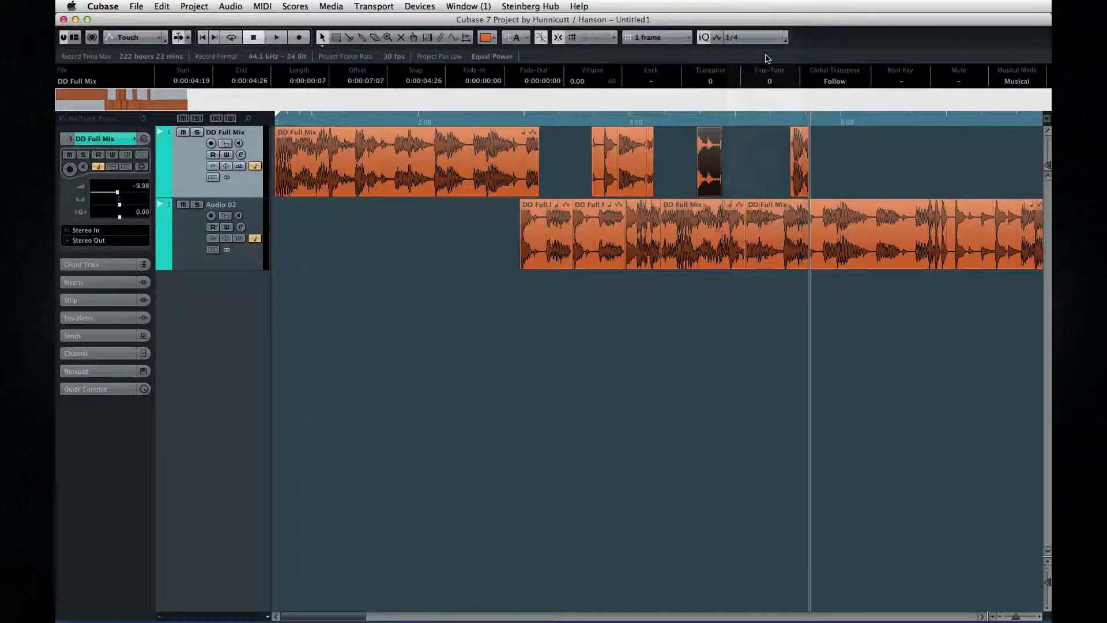
left_click(786, 40)
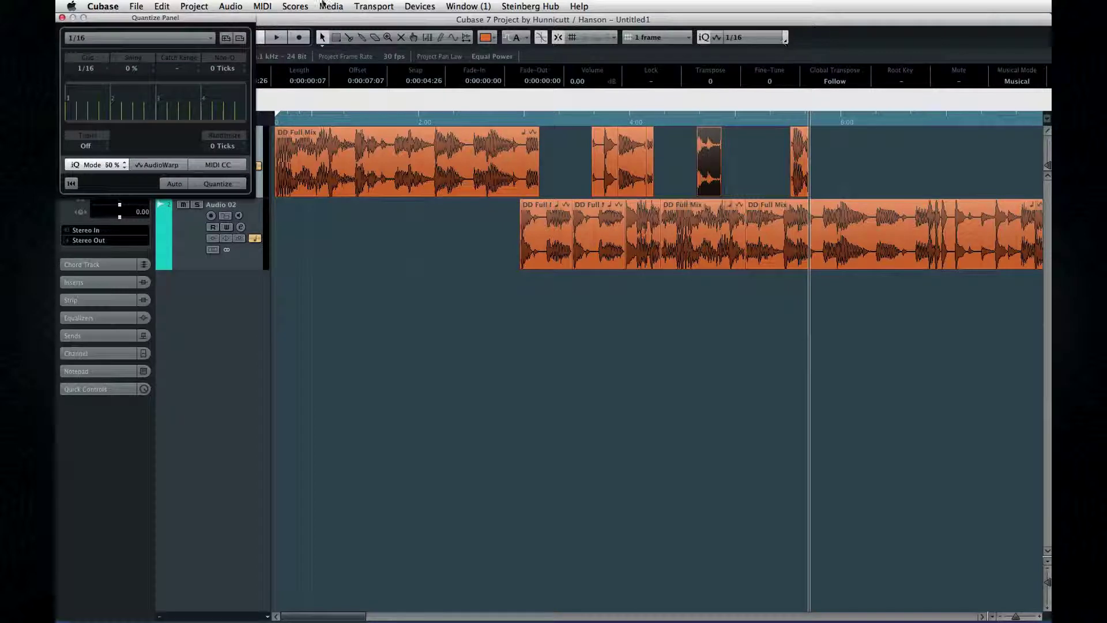
left_click_drag(230, 18, 600, 300)
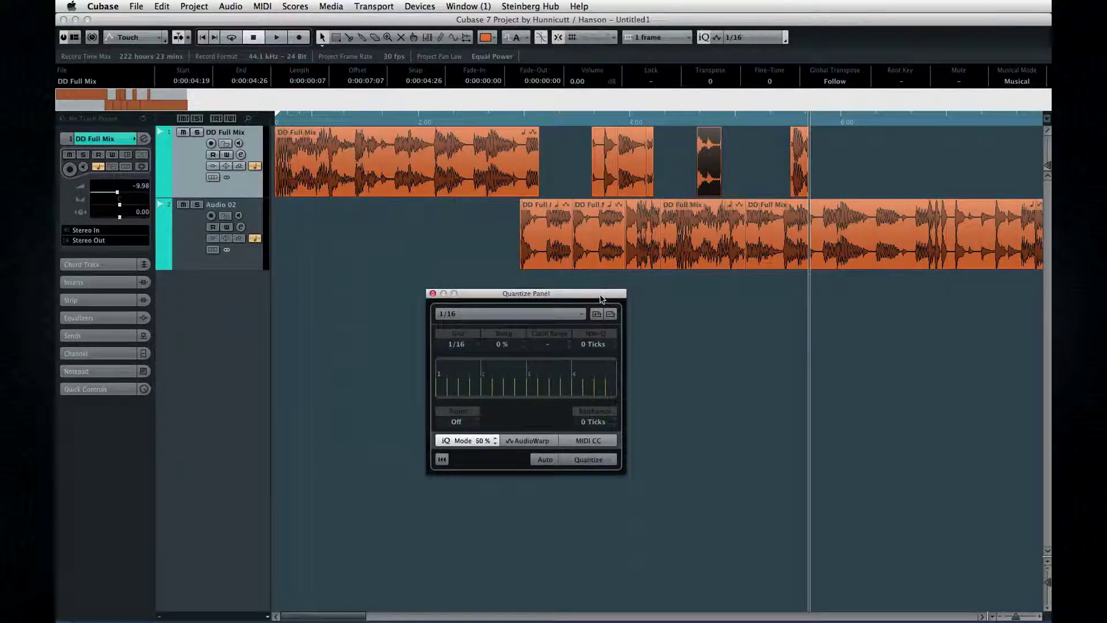
left_click(703, 379)
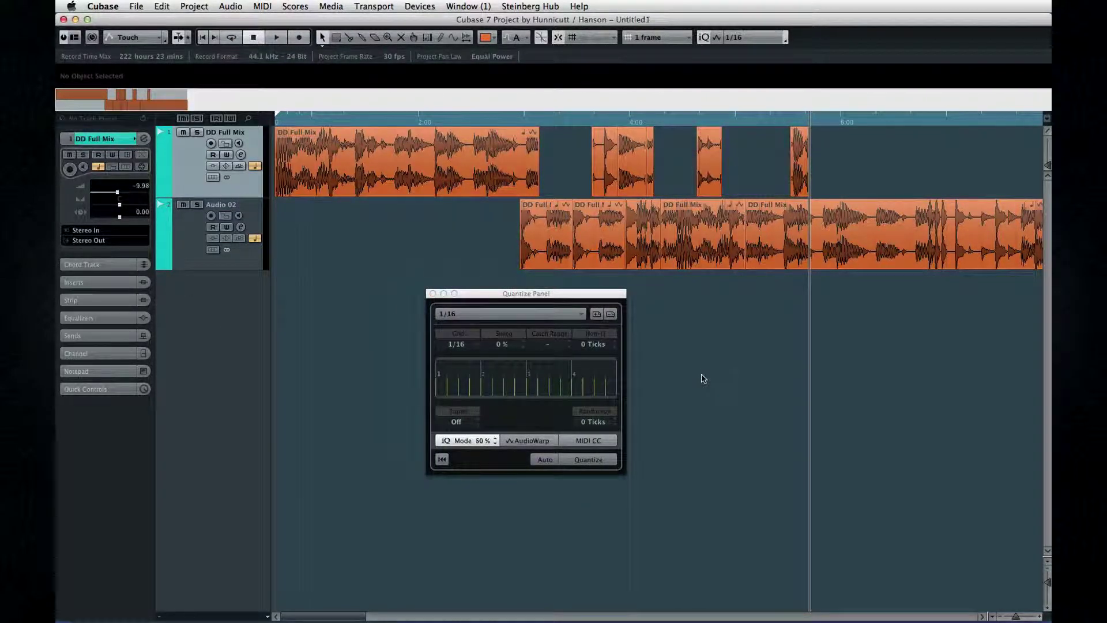